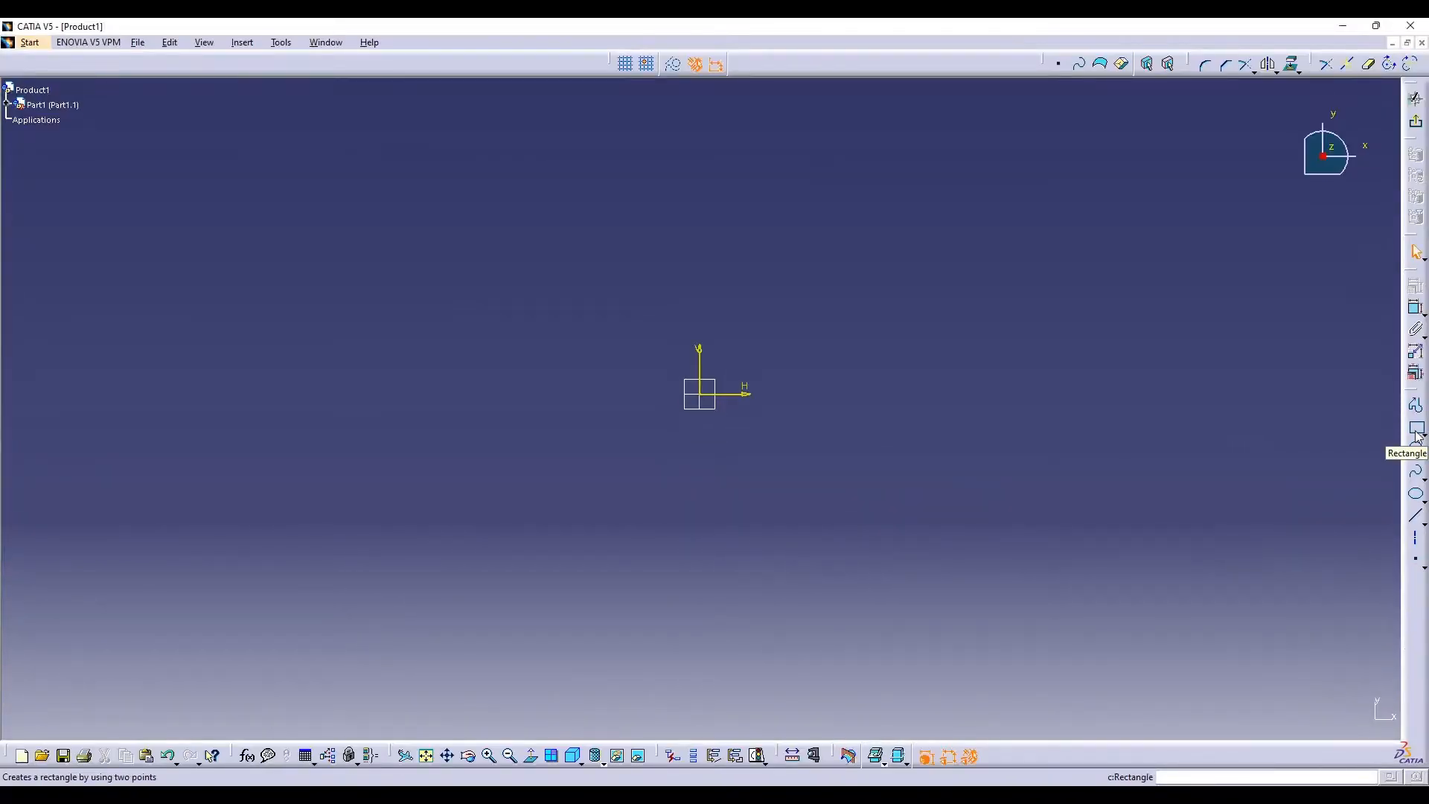
Sketch a closed rectangular profile about 55 mm wide, starting at the origin and extending upward along the vertical axis
click(1415, 406)
click(700, 393)
click(700, 237)
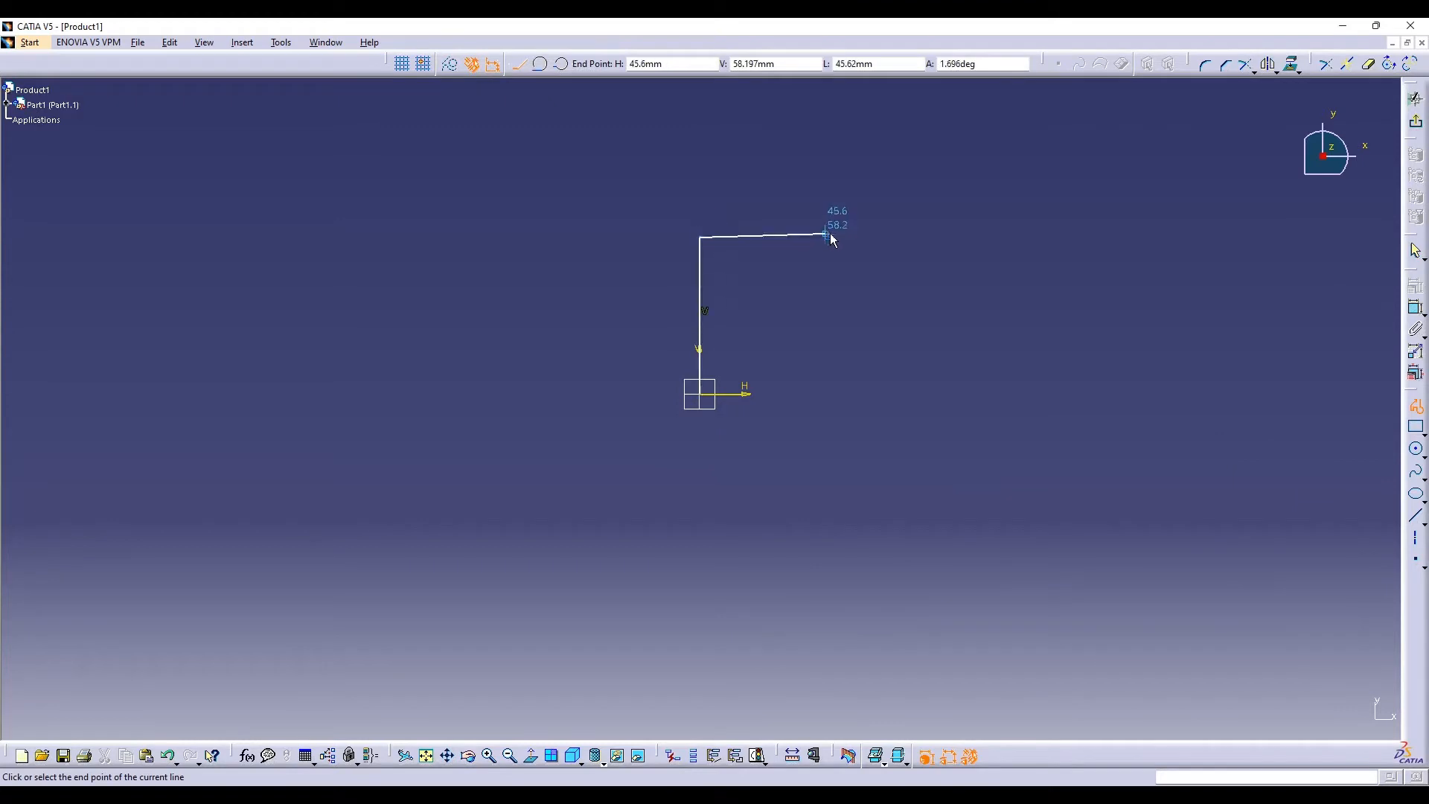
click(851, 237)
click(851, 393)
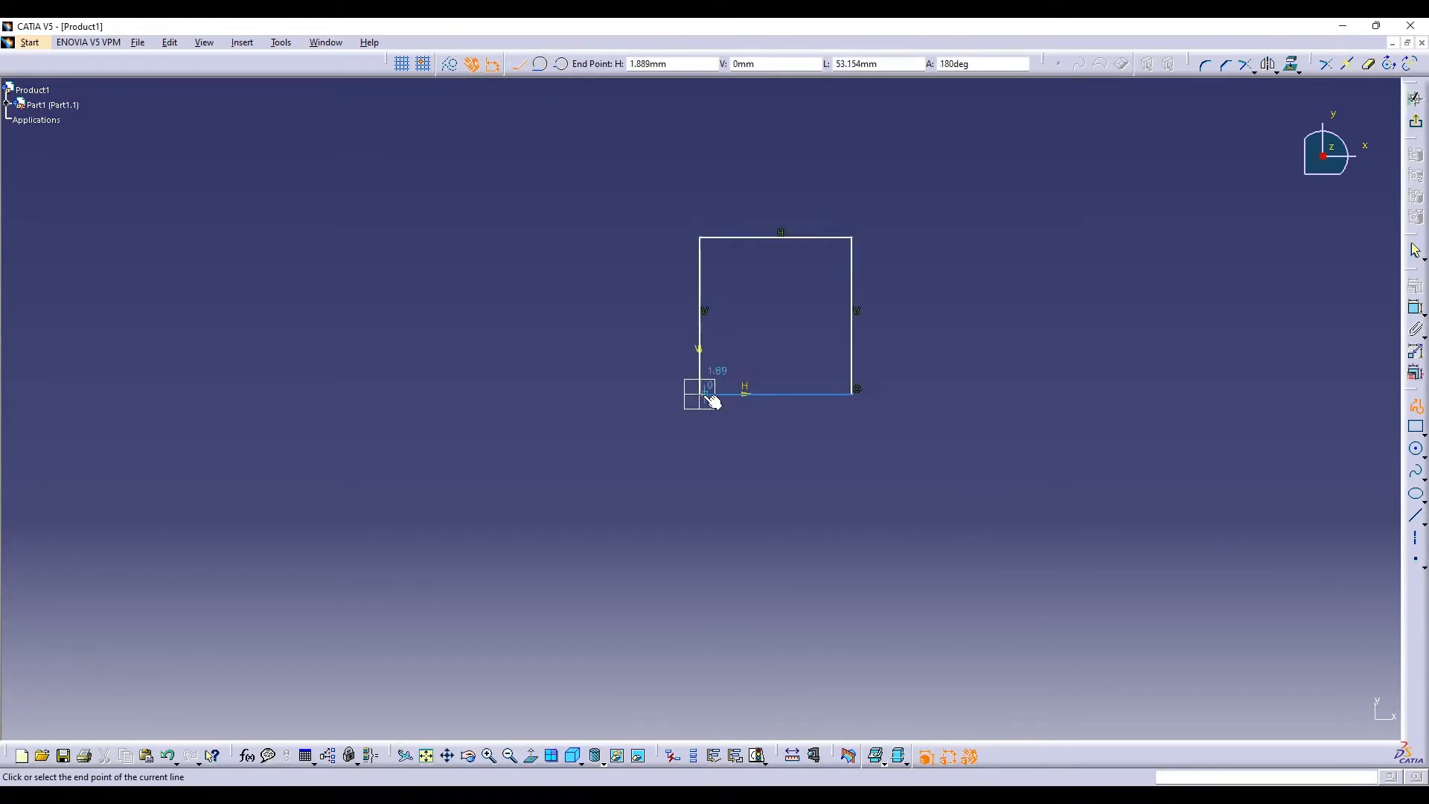
click(702, 393)
Dimension the rectangle's top edge and set its length to 60 mm
click(1415, 307)
click(812, 237)
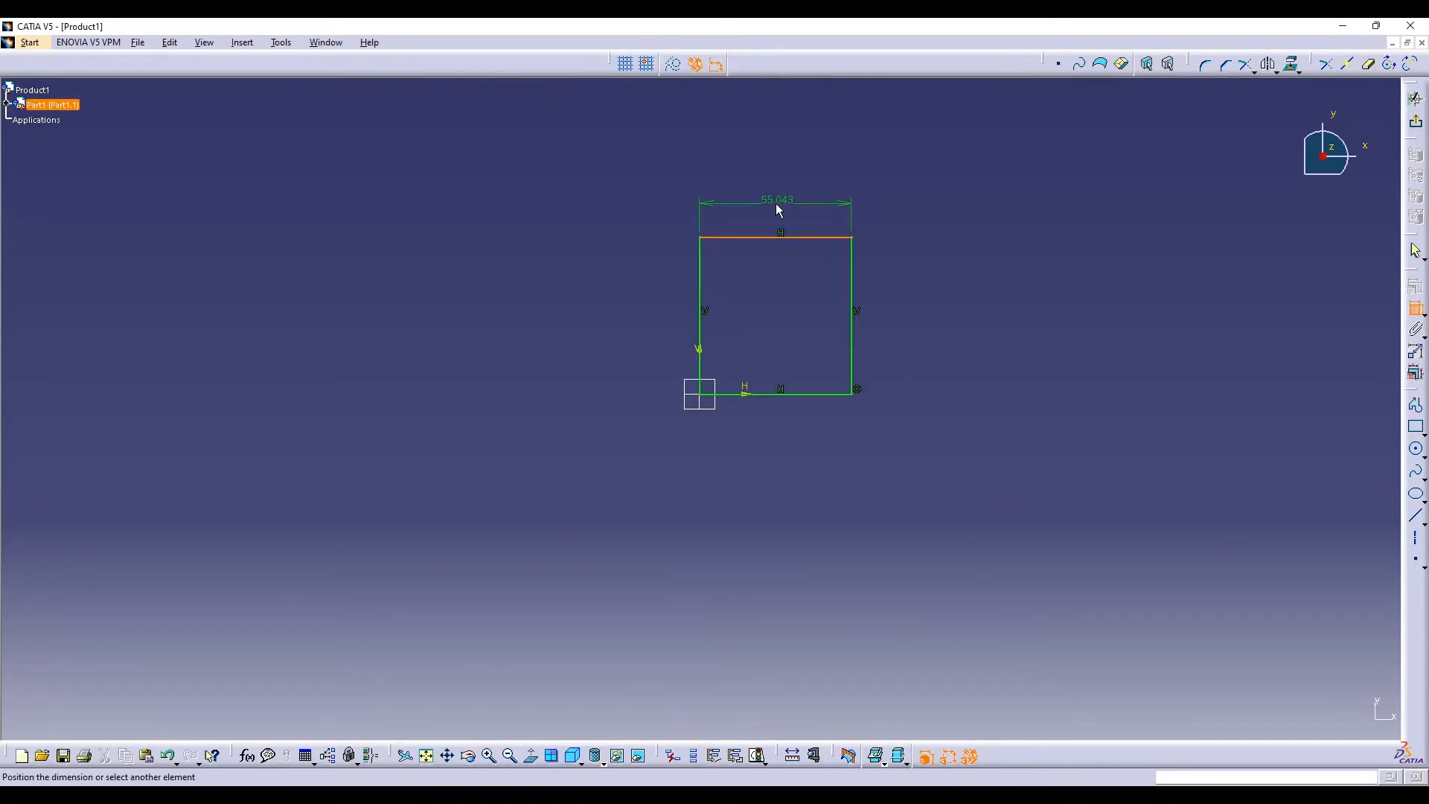
click(776, 203)
double_click(776, 201)
text(60)
key(Return)
Dimension the rectangle's outer vertical side as 60 mm and mirror the rectangle about the vertical axis
click(1415, 374)
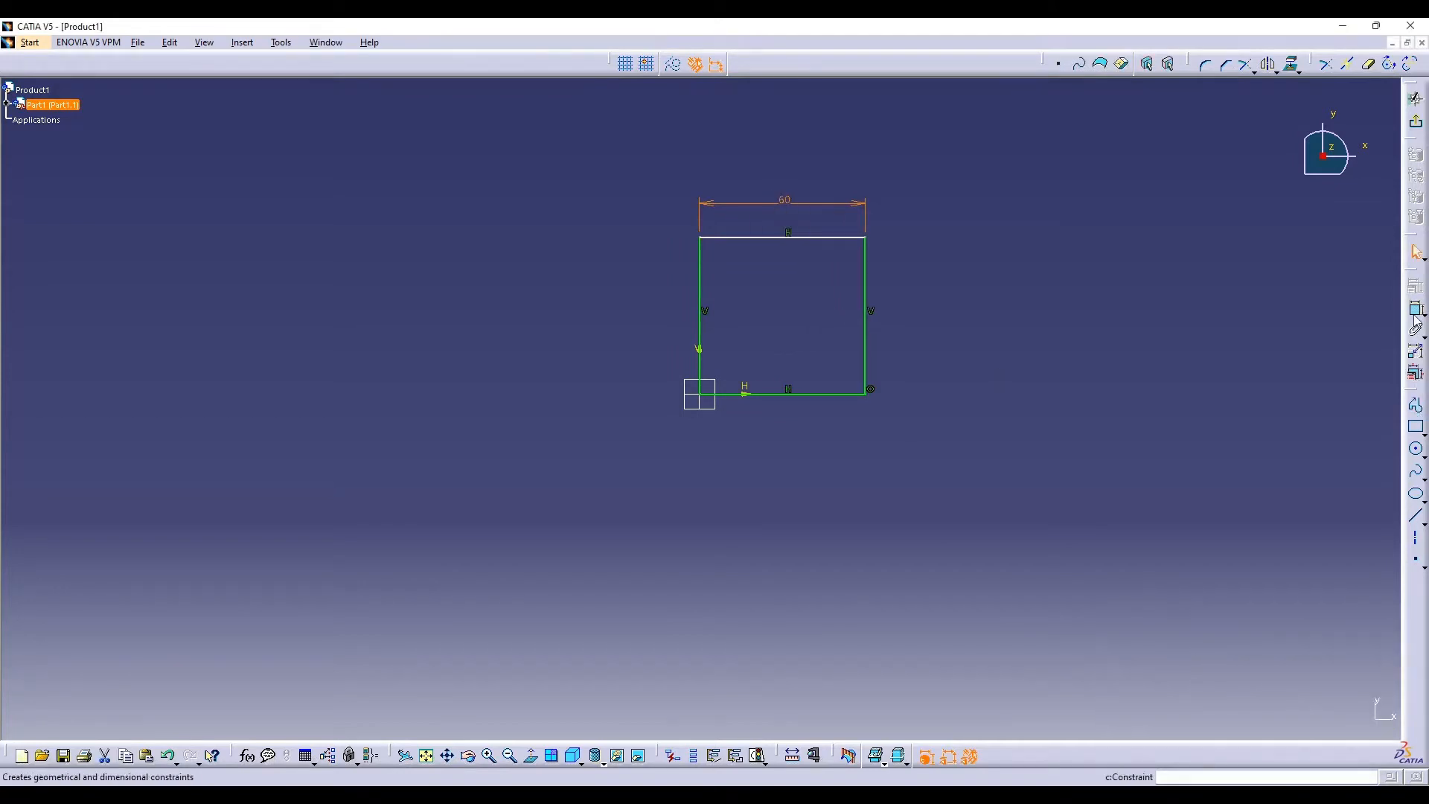
click(865, 320)
double_click(897, 311)
text(60)
key(Return)
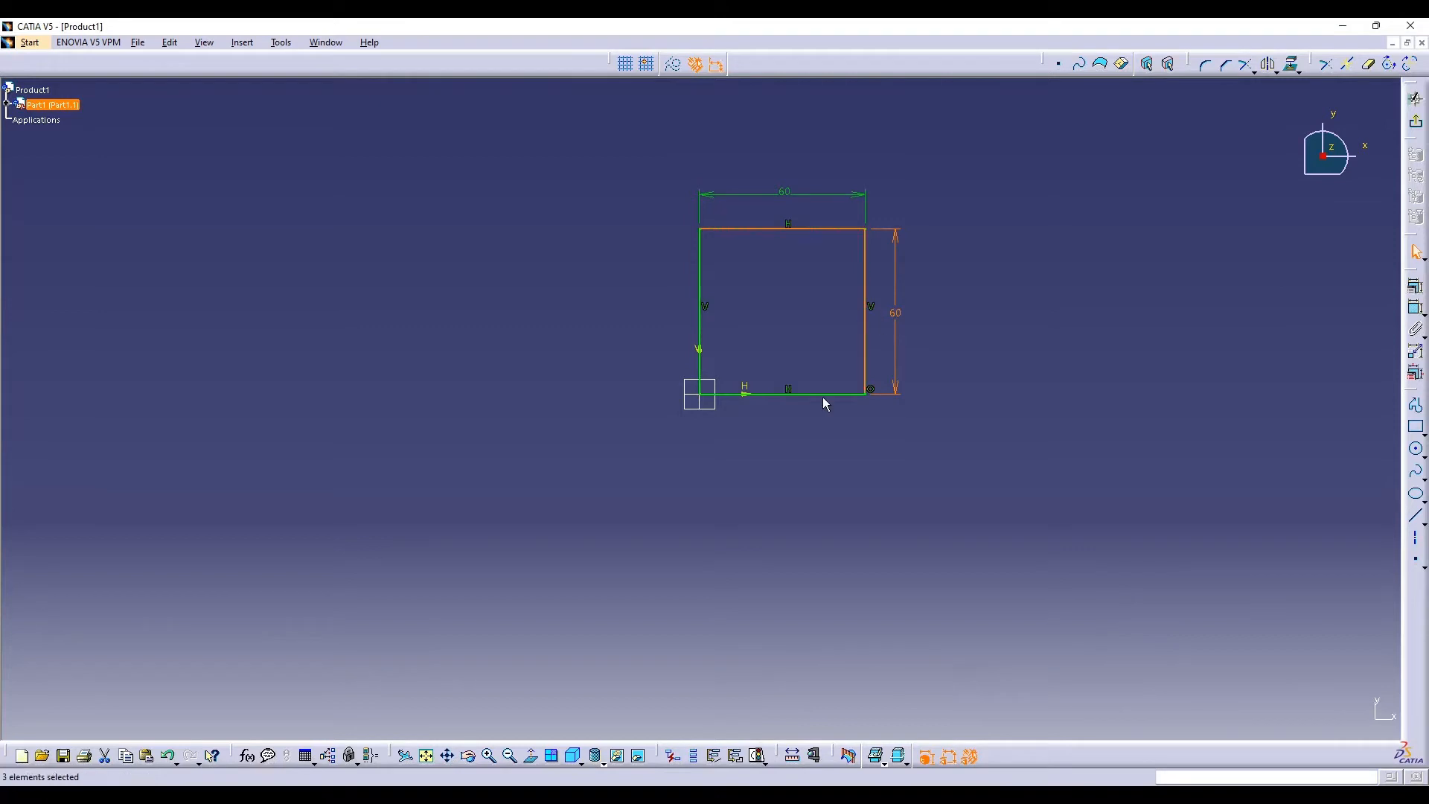
click(700, 350)
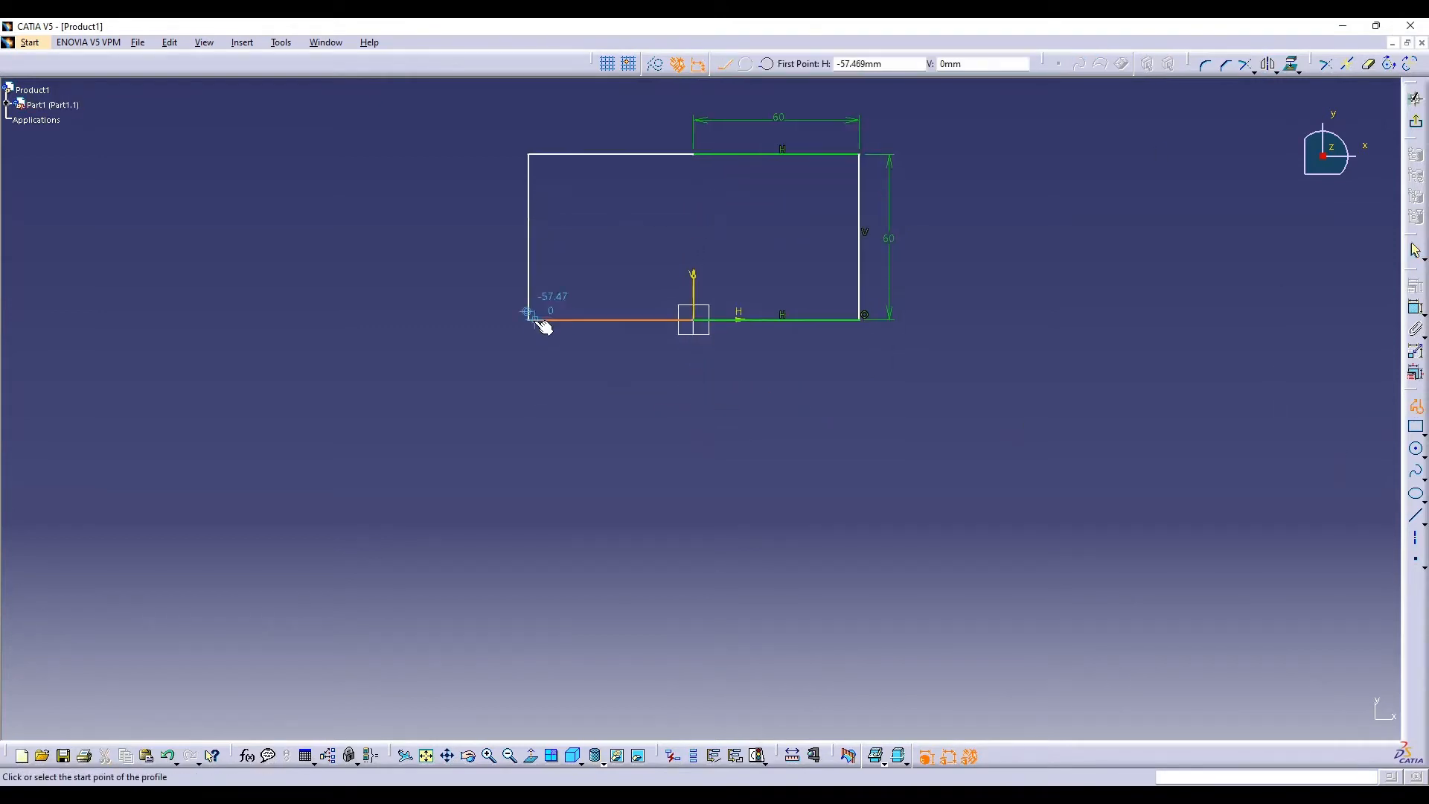
Draw a tapered half profile from the lower outer corner down to a short horizontal base and back up to the origin
click(535, 320)
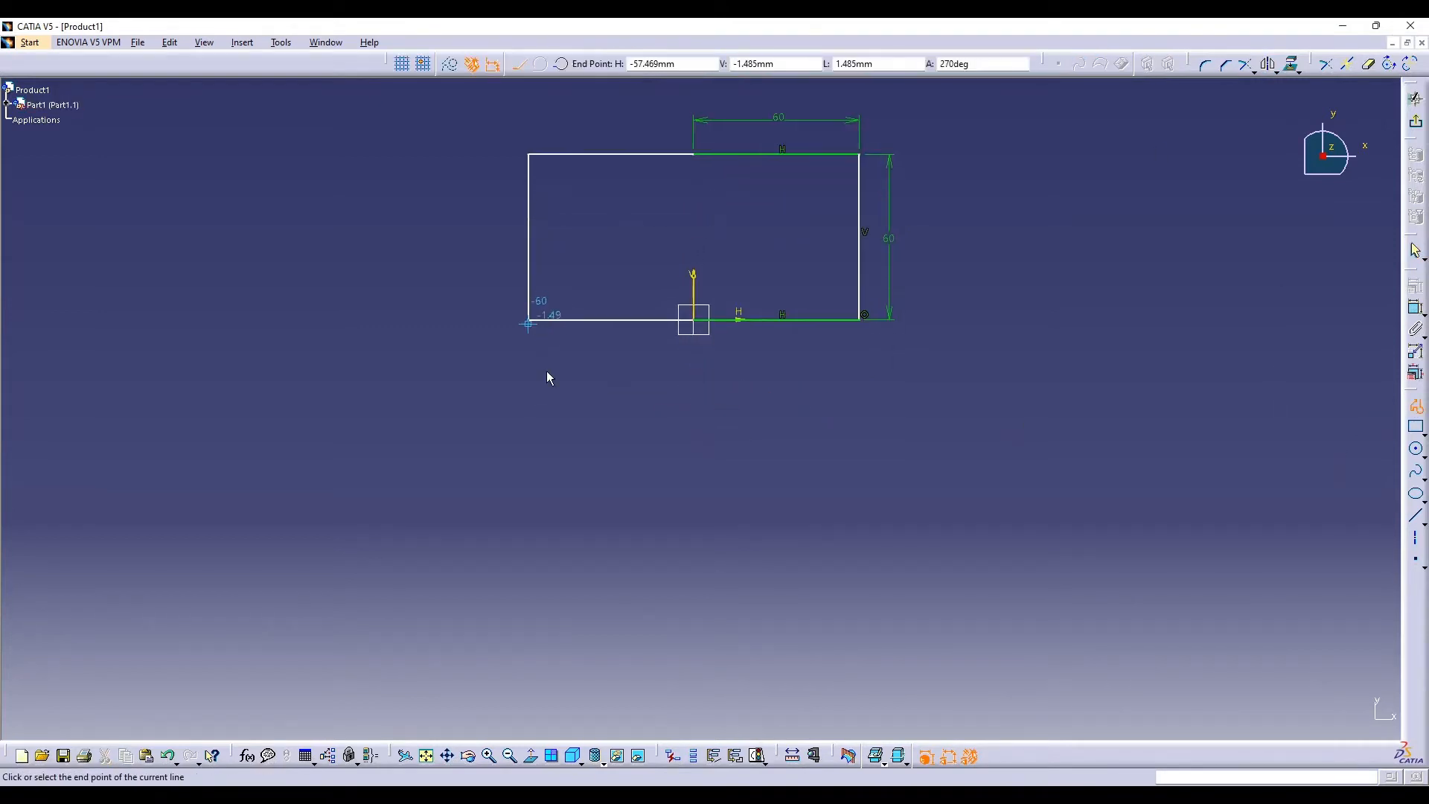
click(648, 628)
click(693, 320)
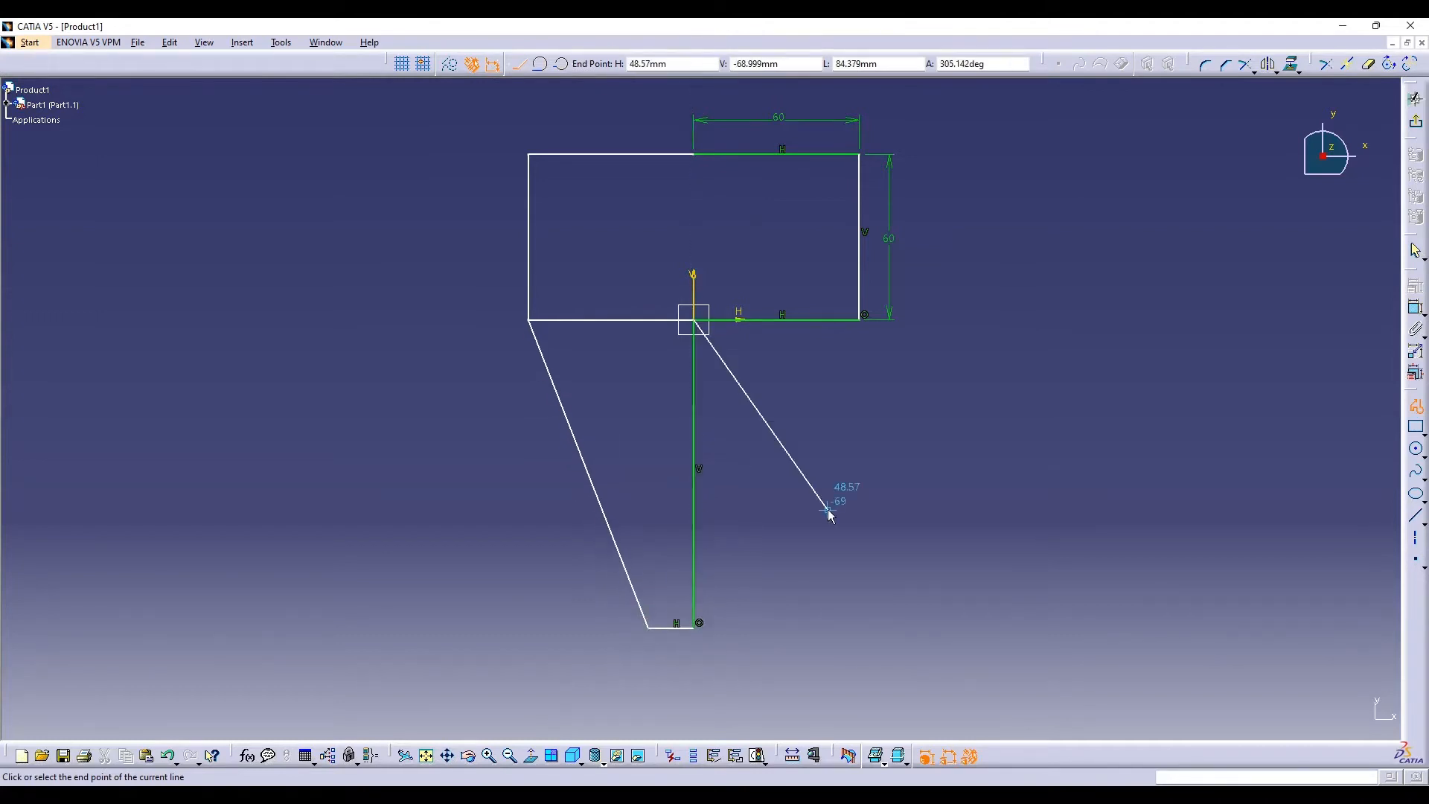
key(Escape)
Mirror the slanted line and short base line about the vertical axis, and delete the inner lines meeting at the origin
click(607, 506)
click(1269, 64)
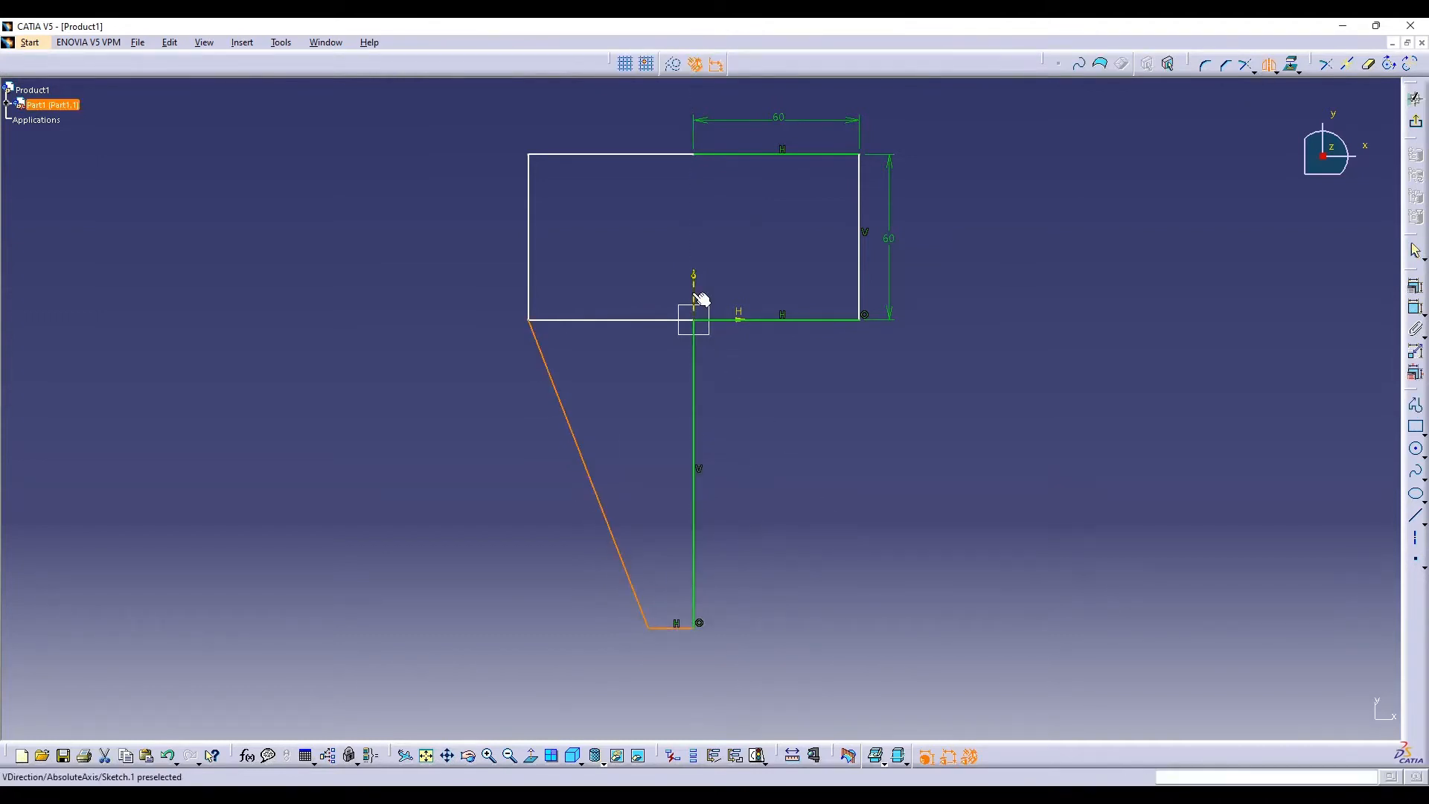
click(695, 298)
ctrl+click(799, 320)
key(Delete)
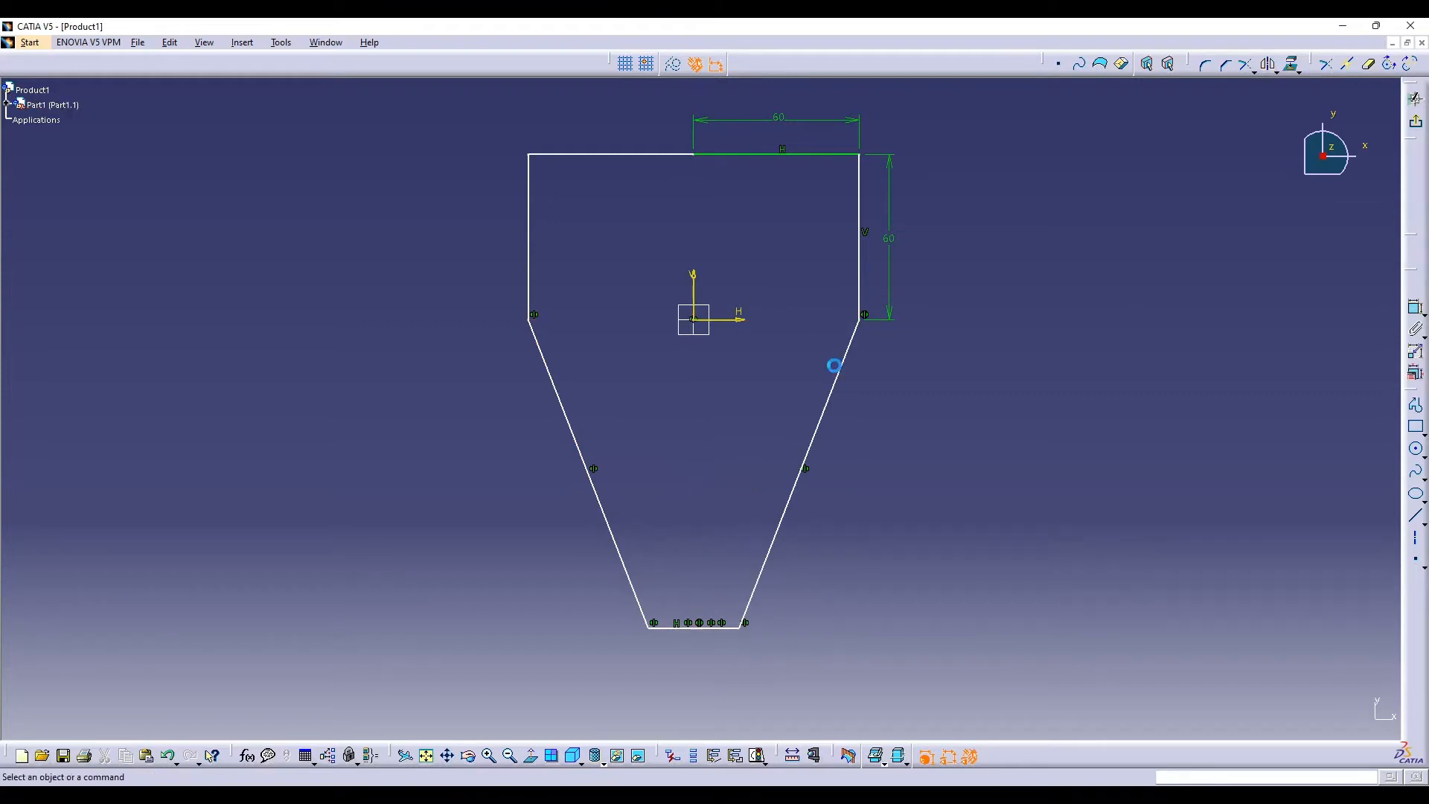
click(1206, 64)
click(528, 287)
click(549, 373)
key(Escape)
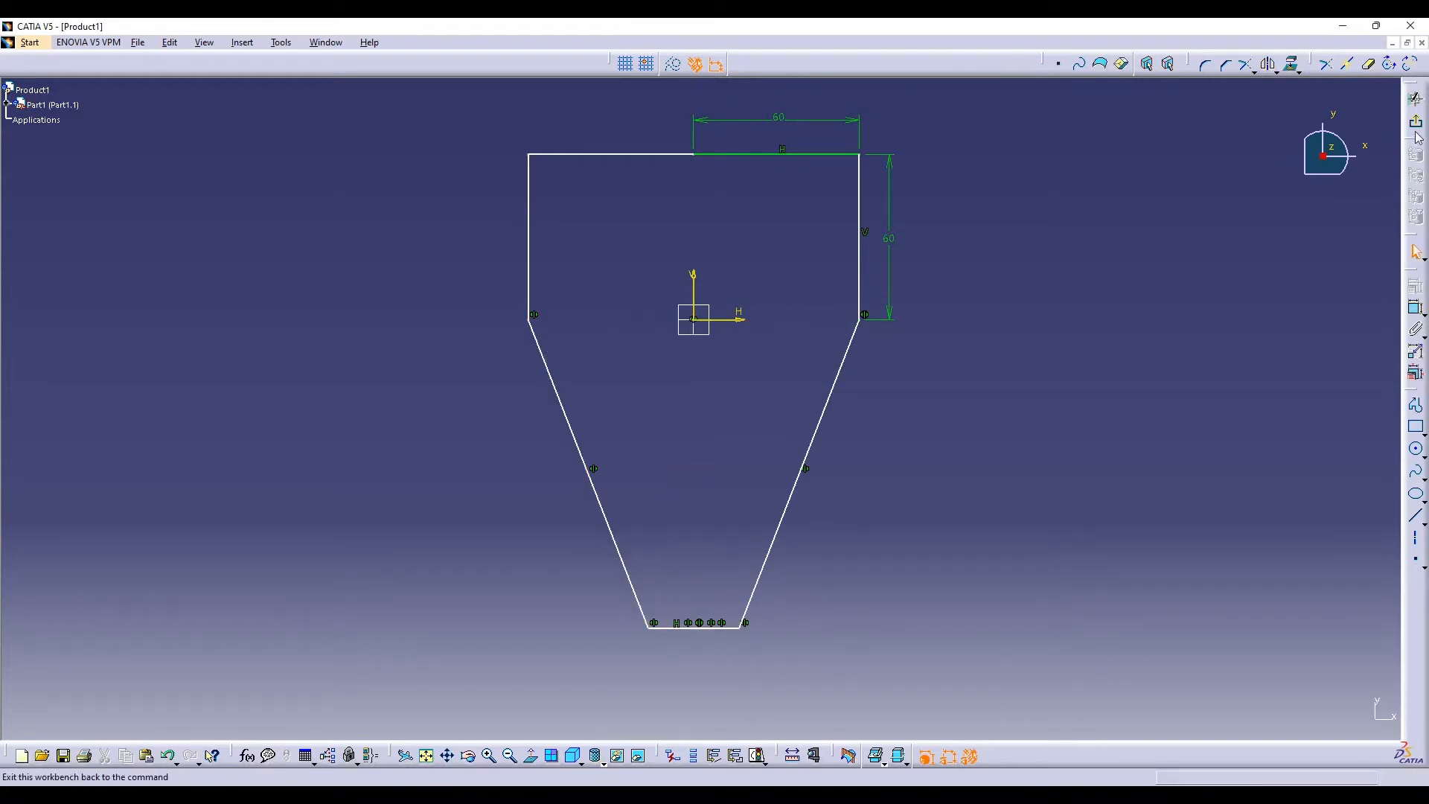
Finish the sketch and extrude the tapered profile as a 20 mm thick pad
click(1415, 120)
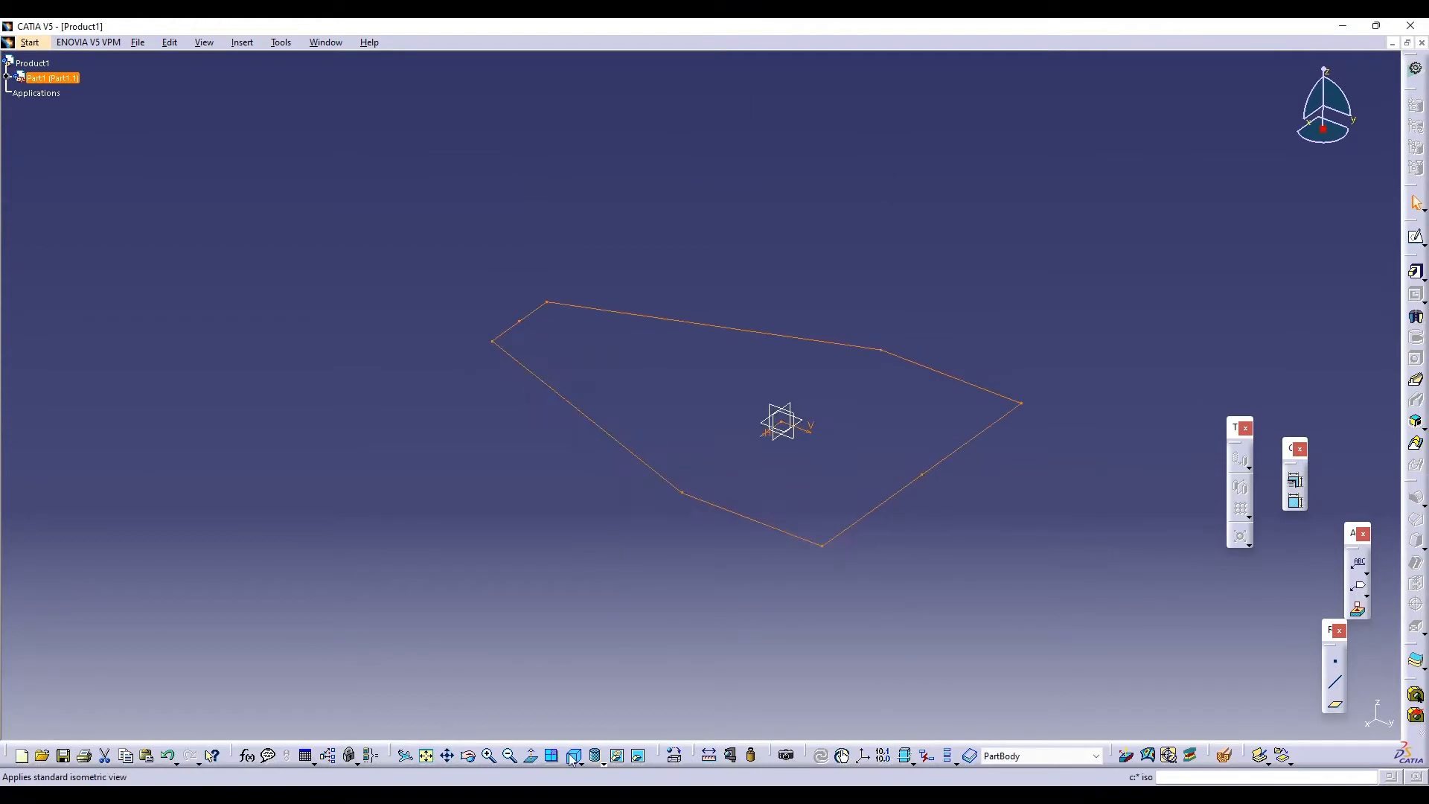
click(1416, 271)
click(1356, 717)
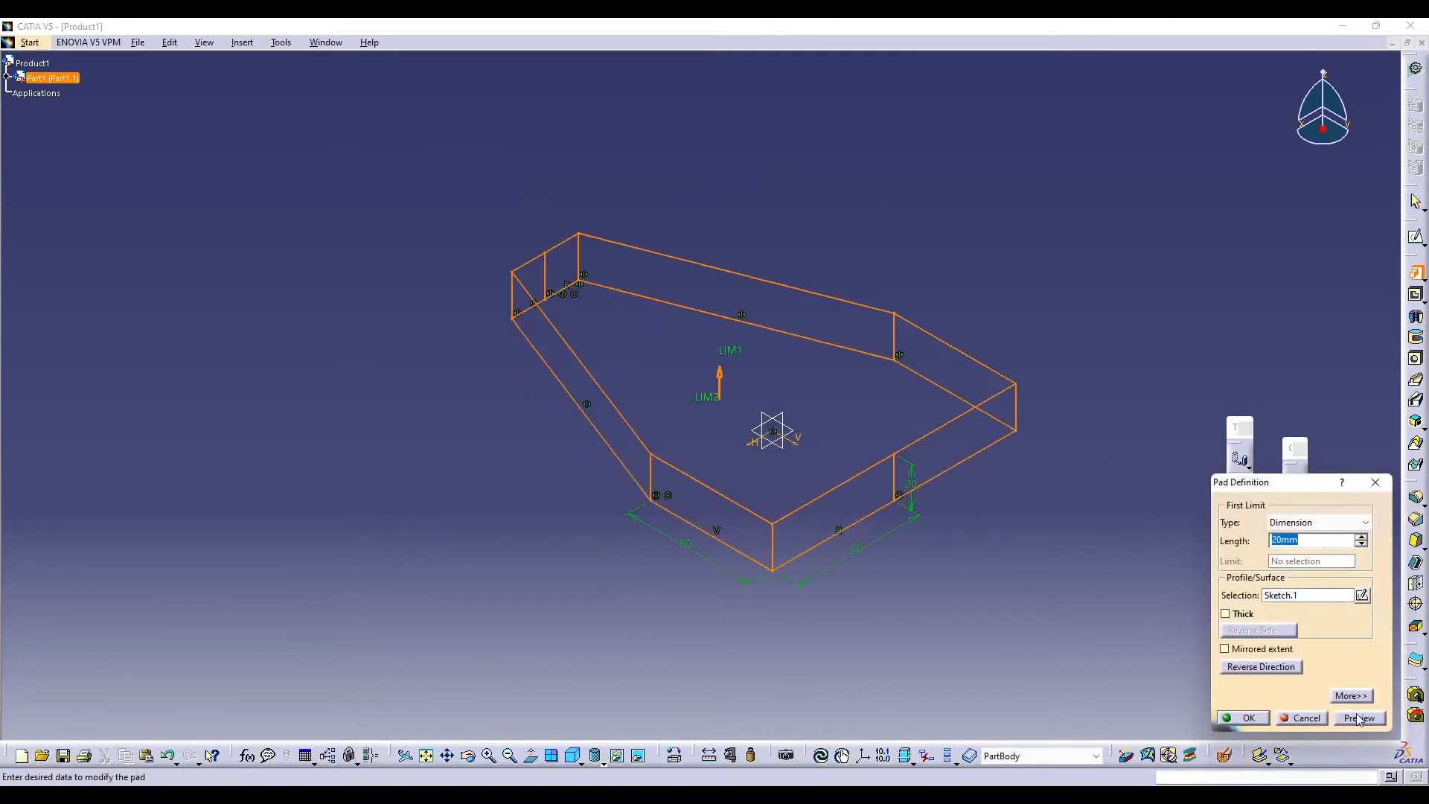
click(1262, 718)
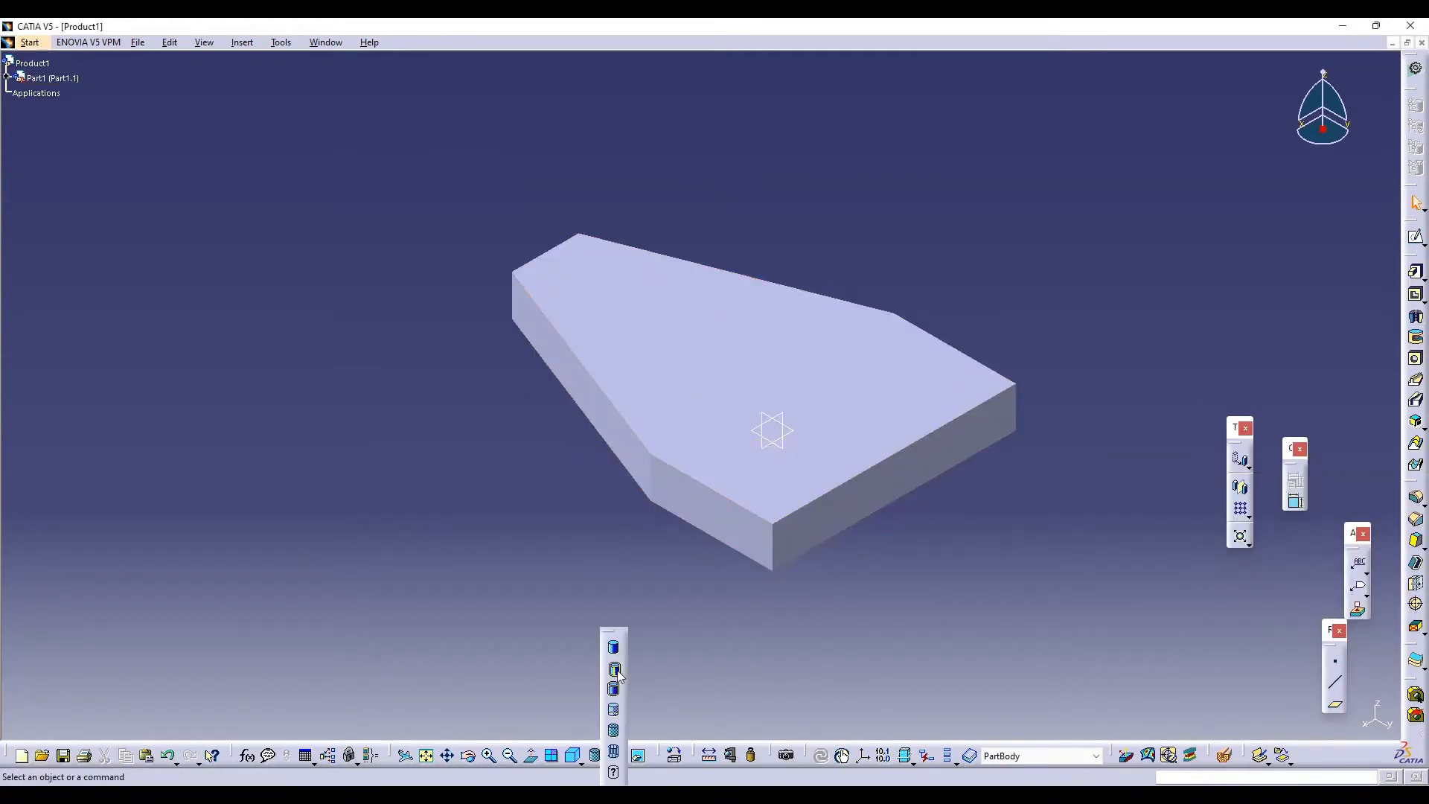
Apply a 5 mm edge fillet to the two vertical edges where the plate's straight sides meet the tapered sides
click(1416, 497)
click(652, 484)
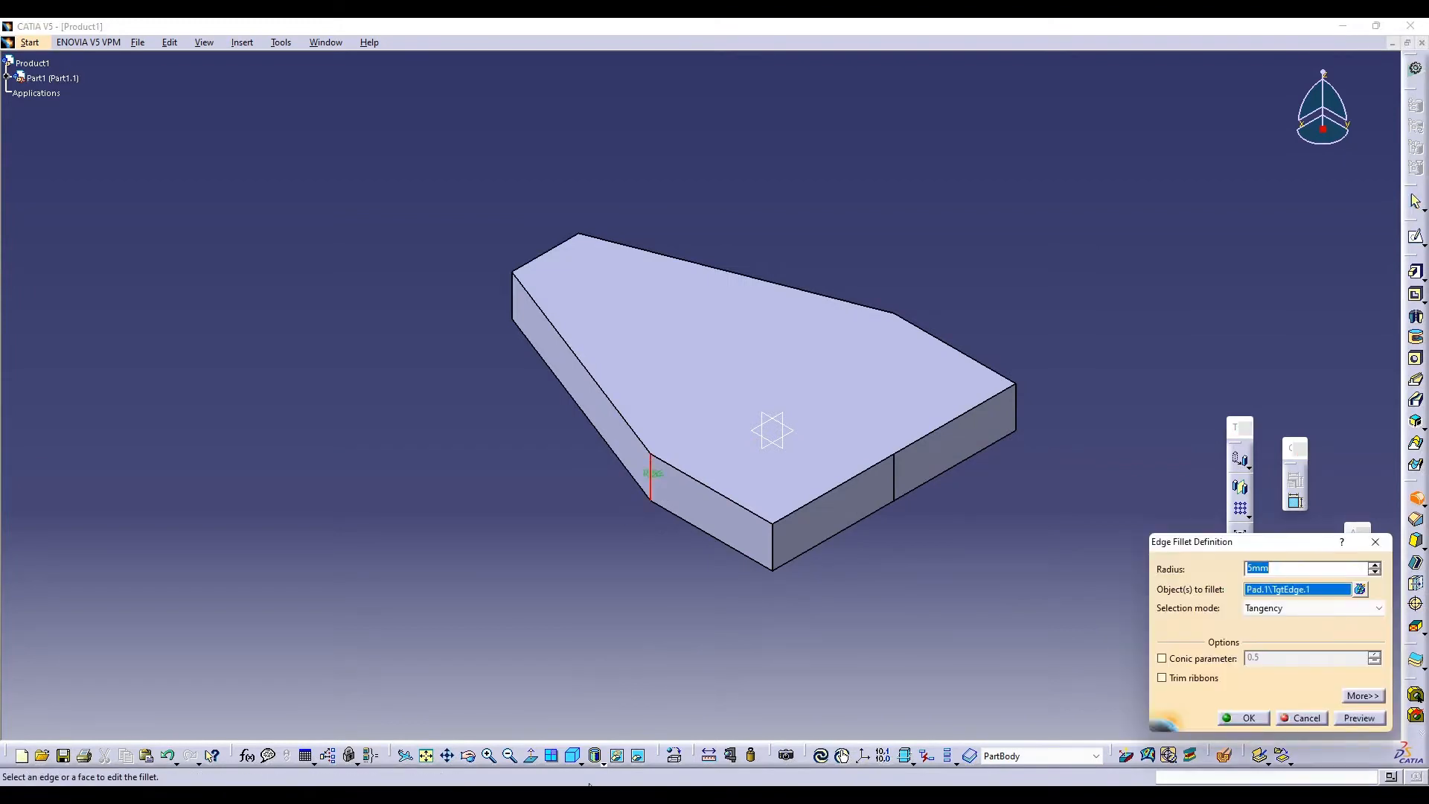
click(469, 755)
drag(856, 521, 596, 536)
click(768, 497)
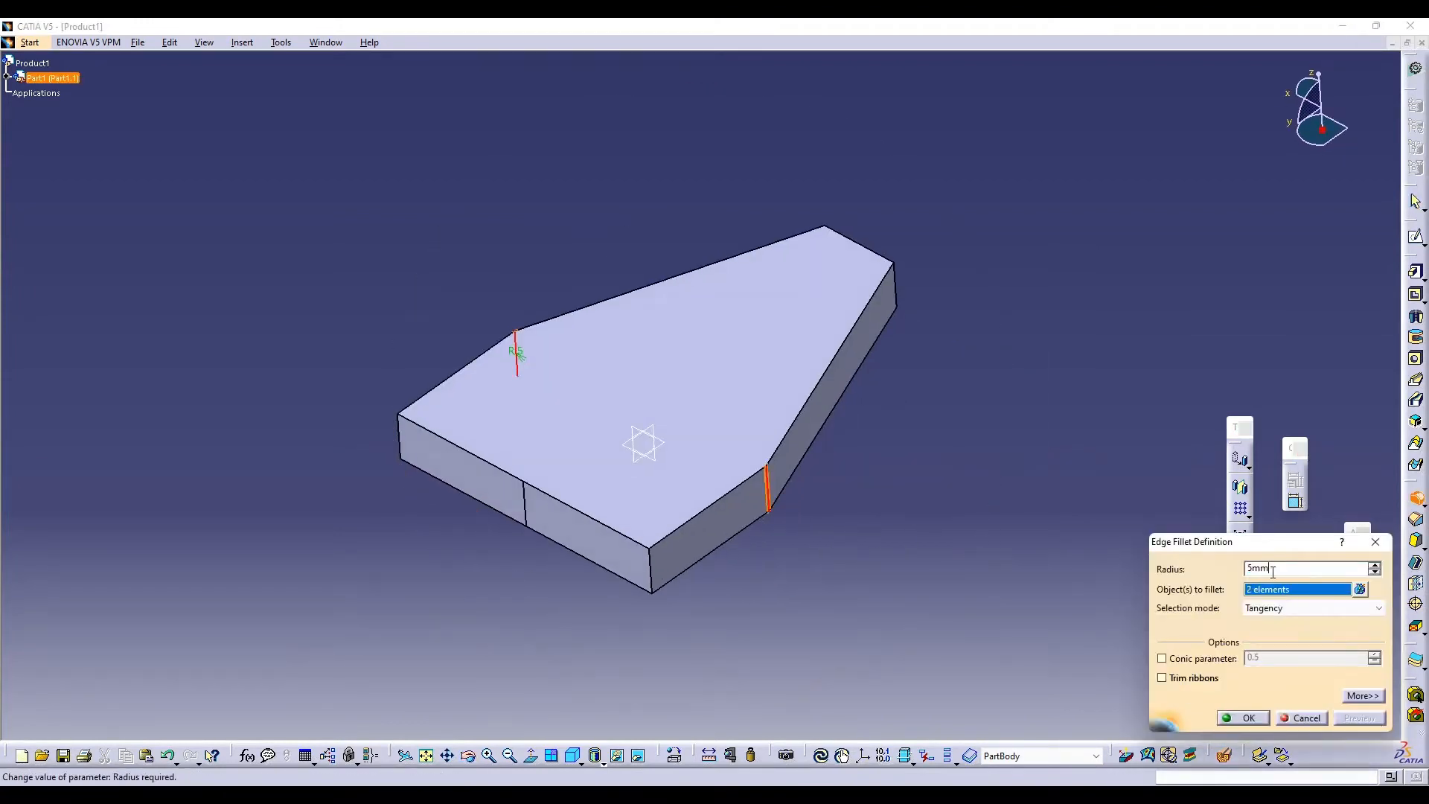
click(1248, 718)
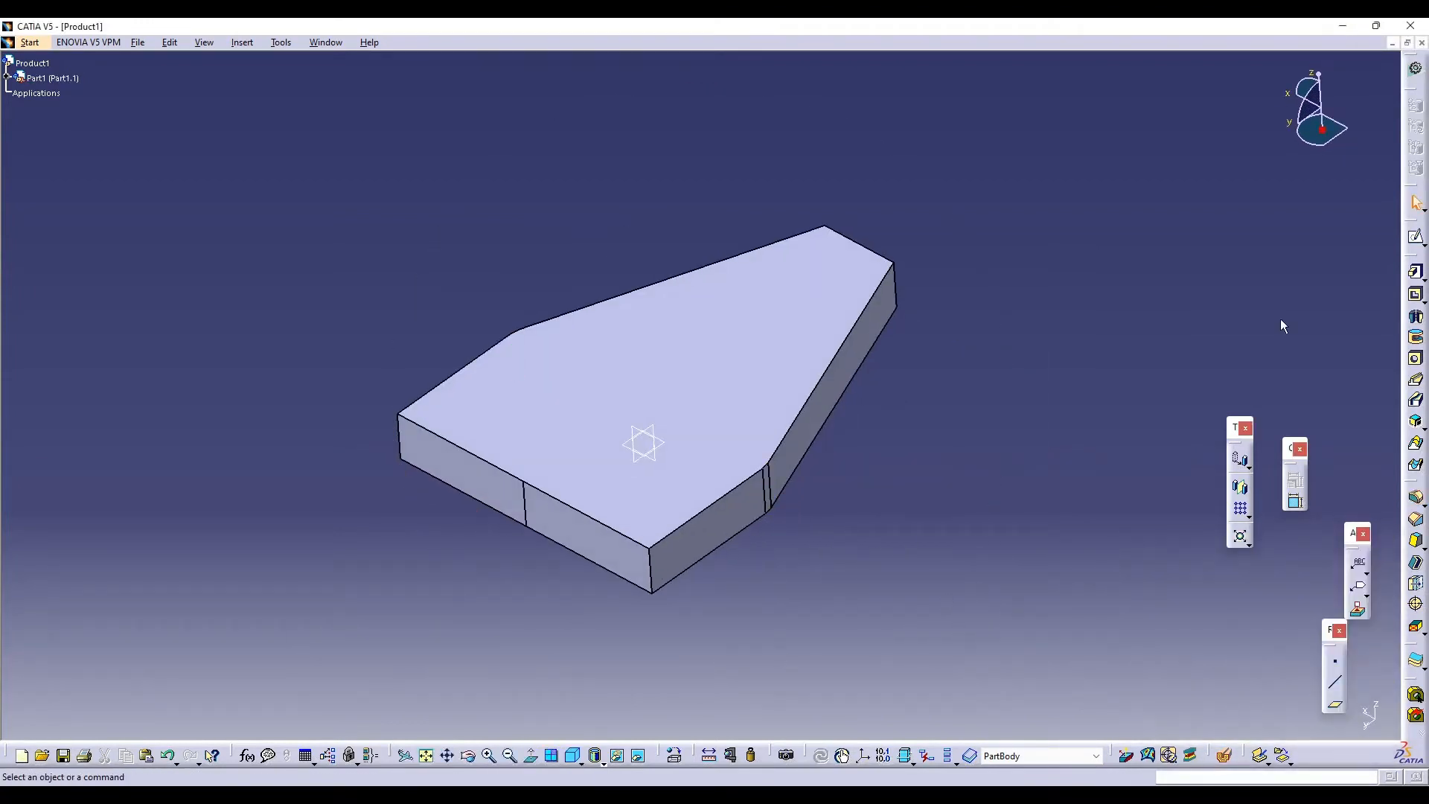
Sketch a 60 mm diameter circle on the plate's top face, centred on the vertical axis just below the origin
middle_drag(832, 590, 452, 491)
key(s)
click(728, 356)
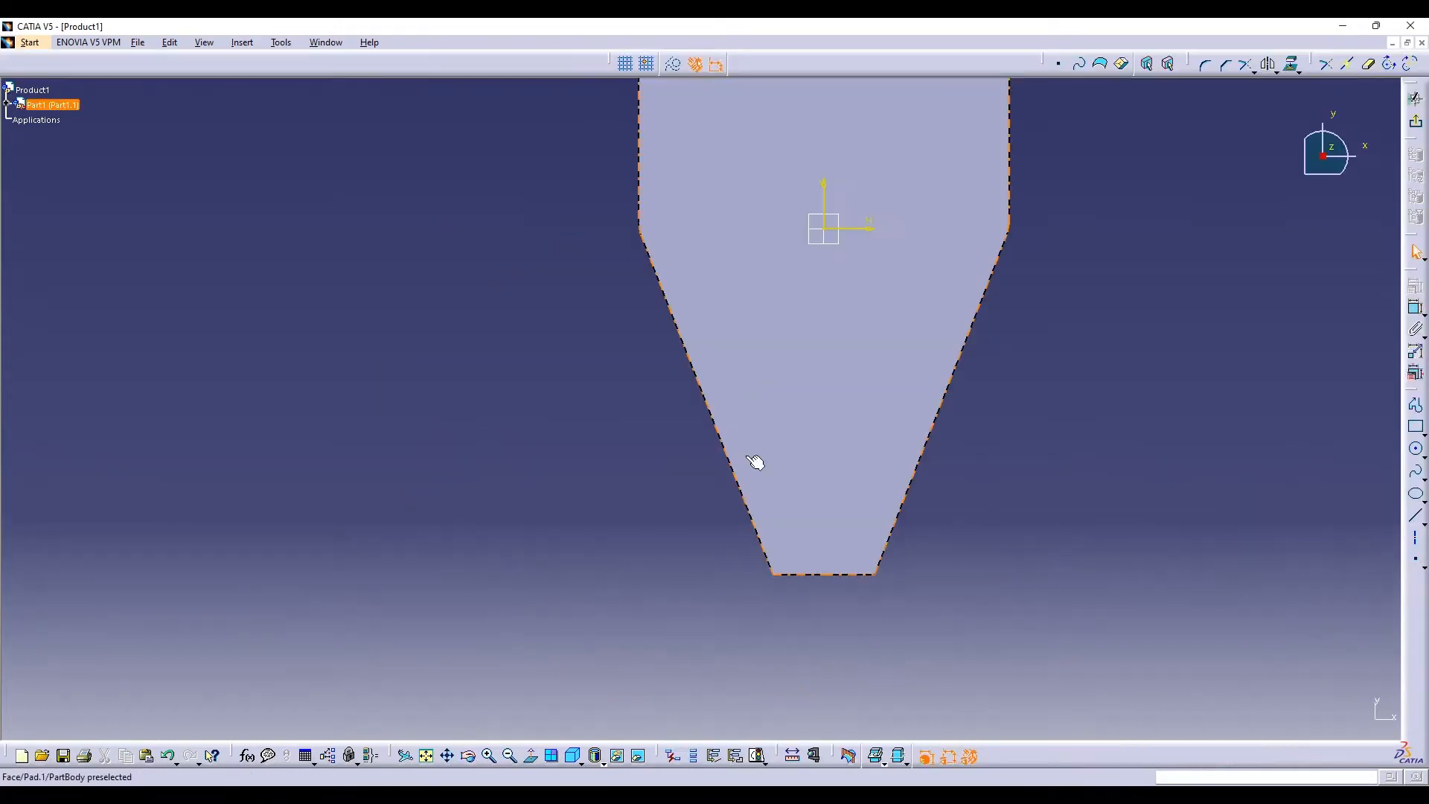
middle_drag(1226, 459, 1176, 593)
click(1416, 450)
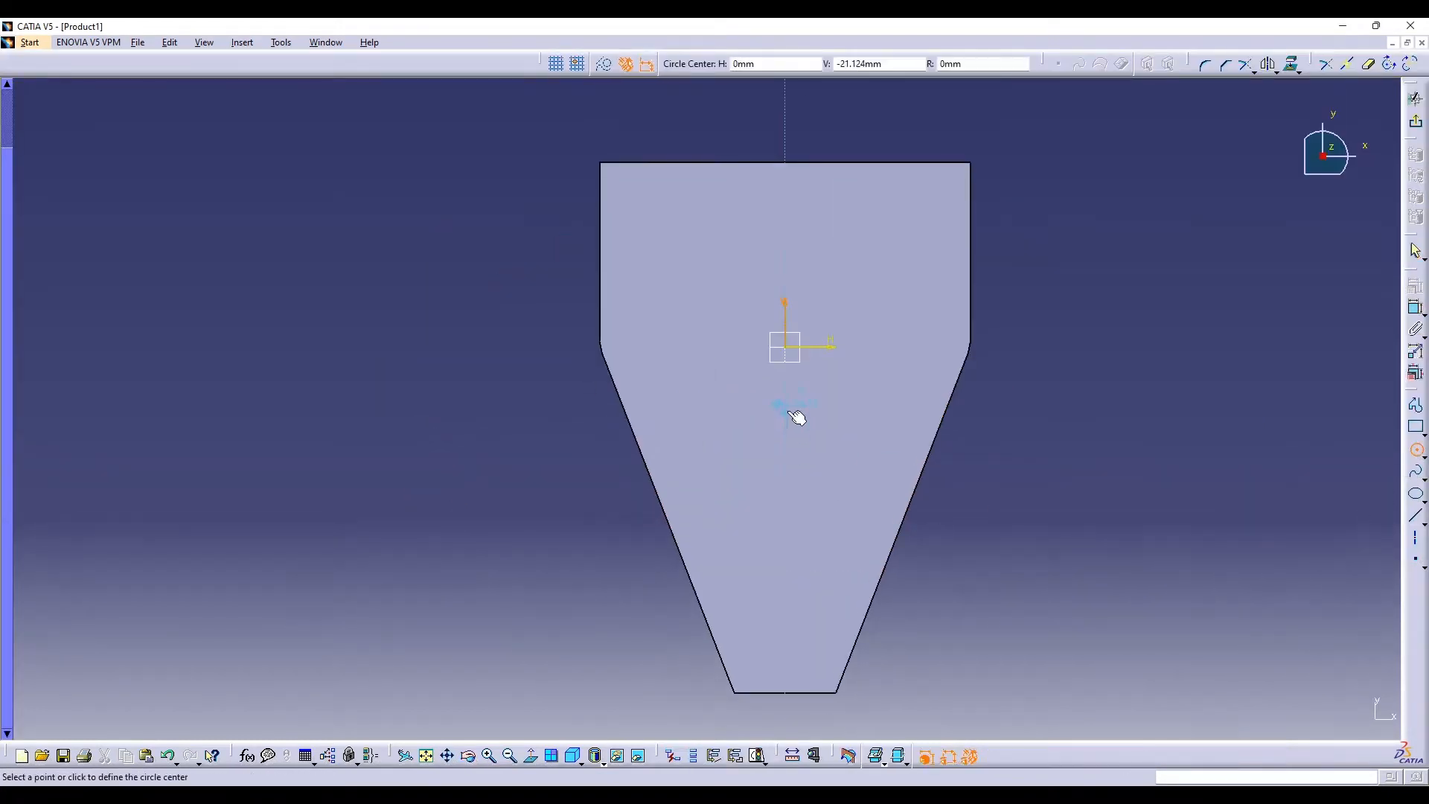
click(791, 412)
click(794, 491)
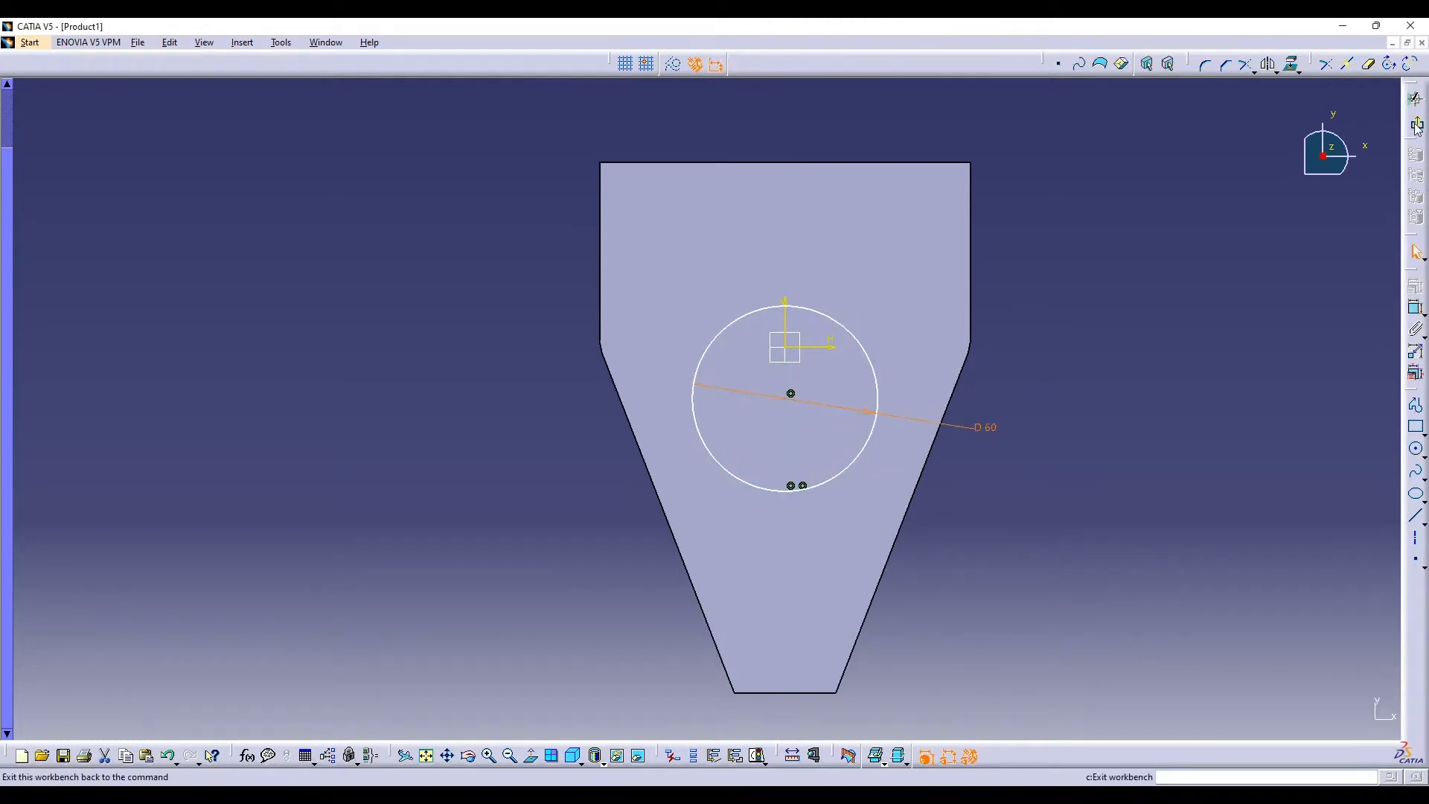
Extrude the circle upward 29 mm as a boss, and shell the part to 3 mm inside thickness with the boss's top face removed
click(1416, 121)
click(1412, 275)
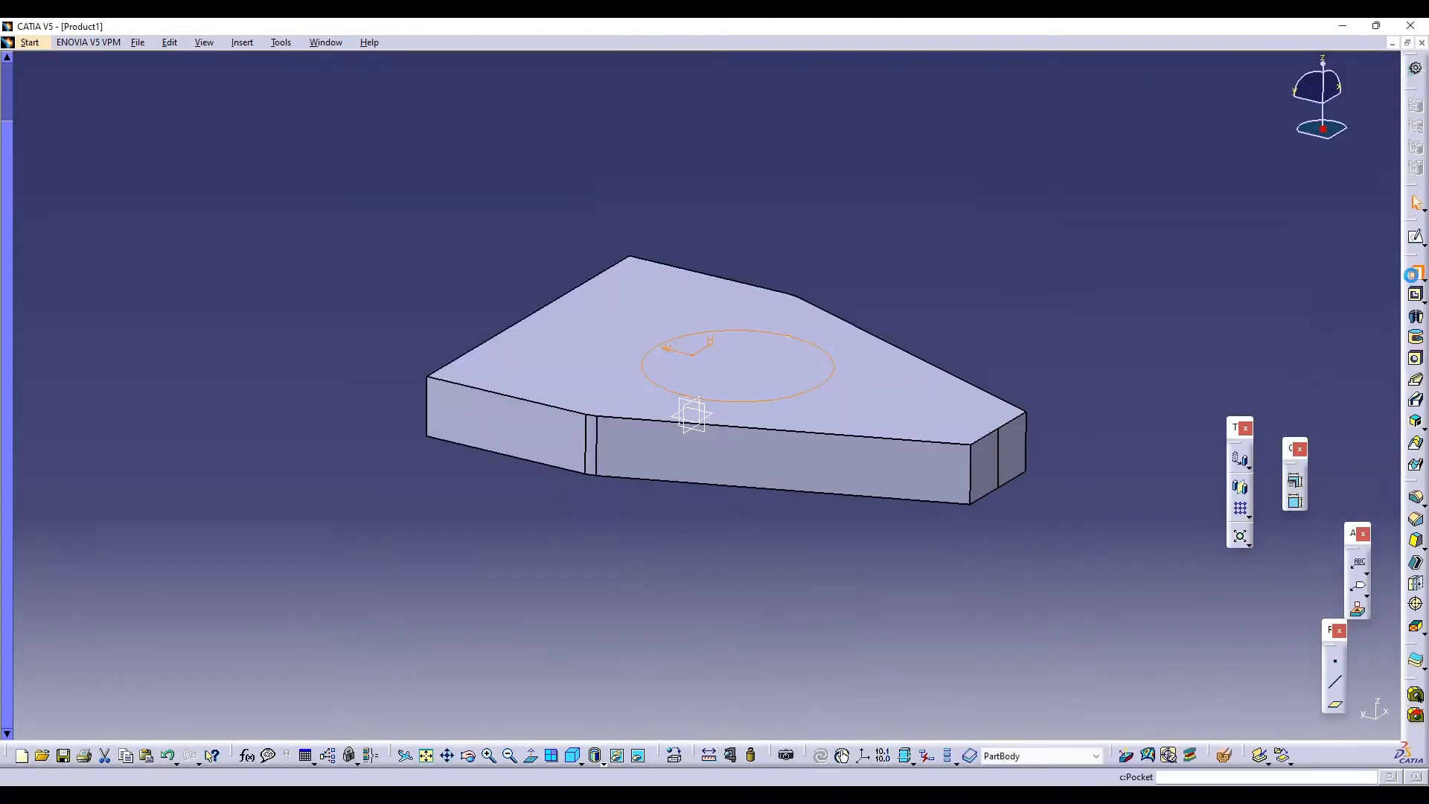
click(1355, 717)
click(1250, 716)
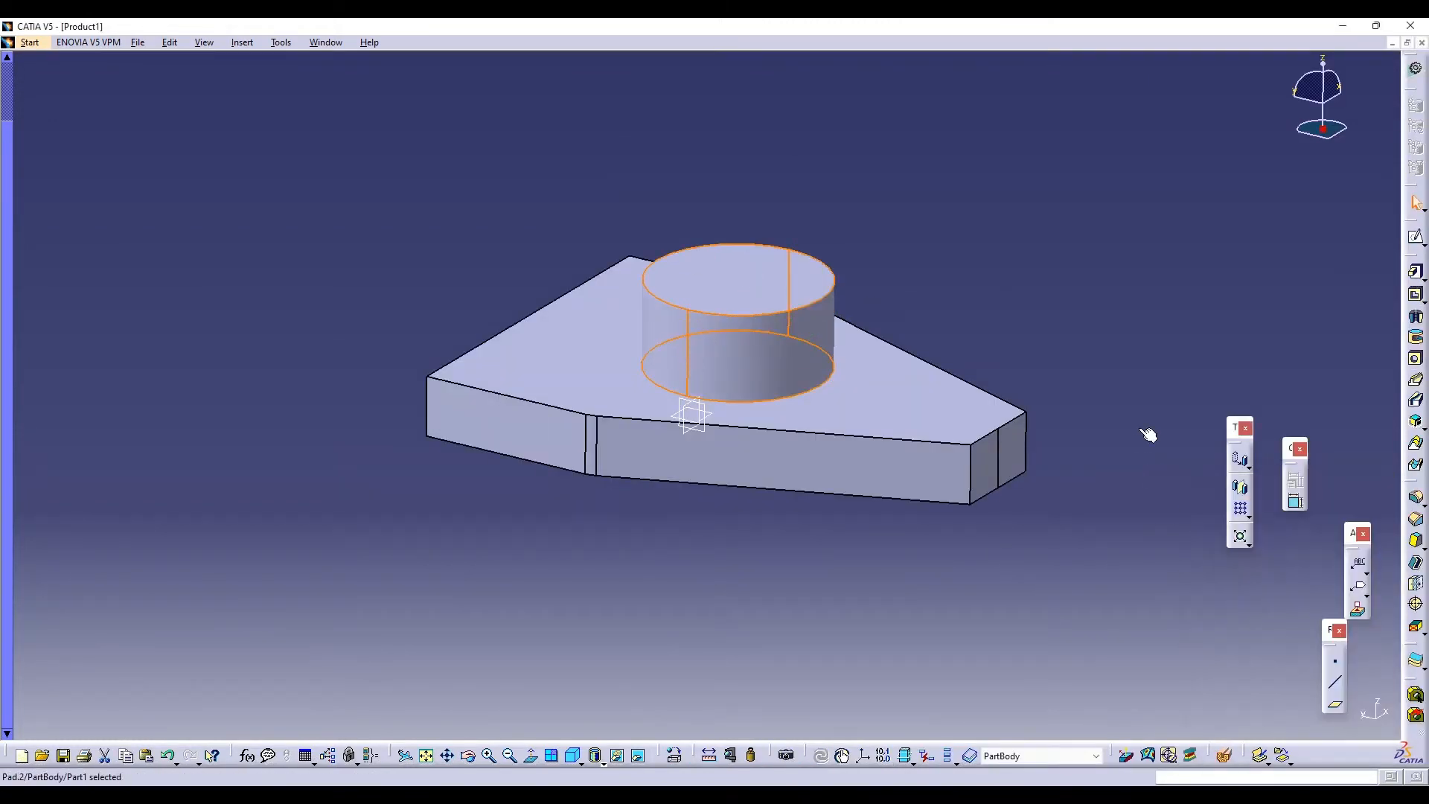
click(1416, 562)
click(1307, 718)
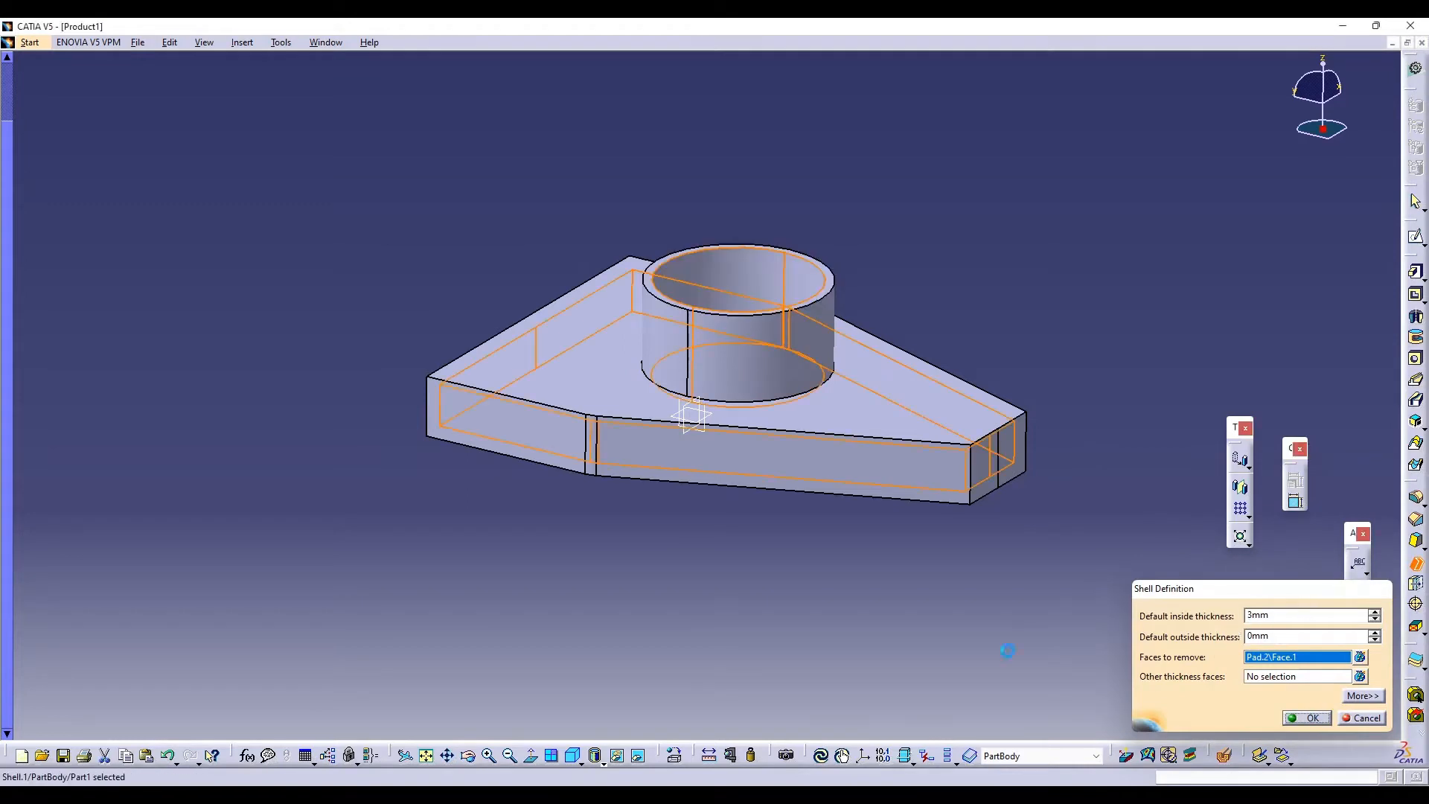
Sketch a centred rectangle about 157 mm wide and 207 mm high on the plate's wide end face, centred on the sketch origin
click(691, 418)
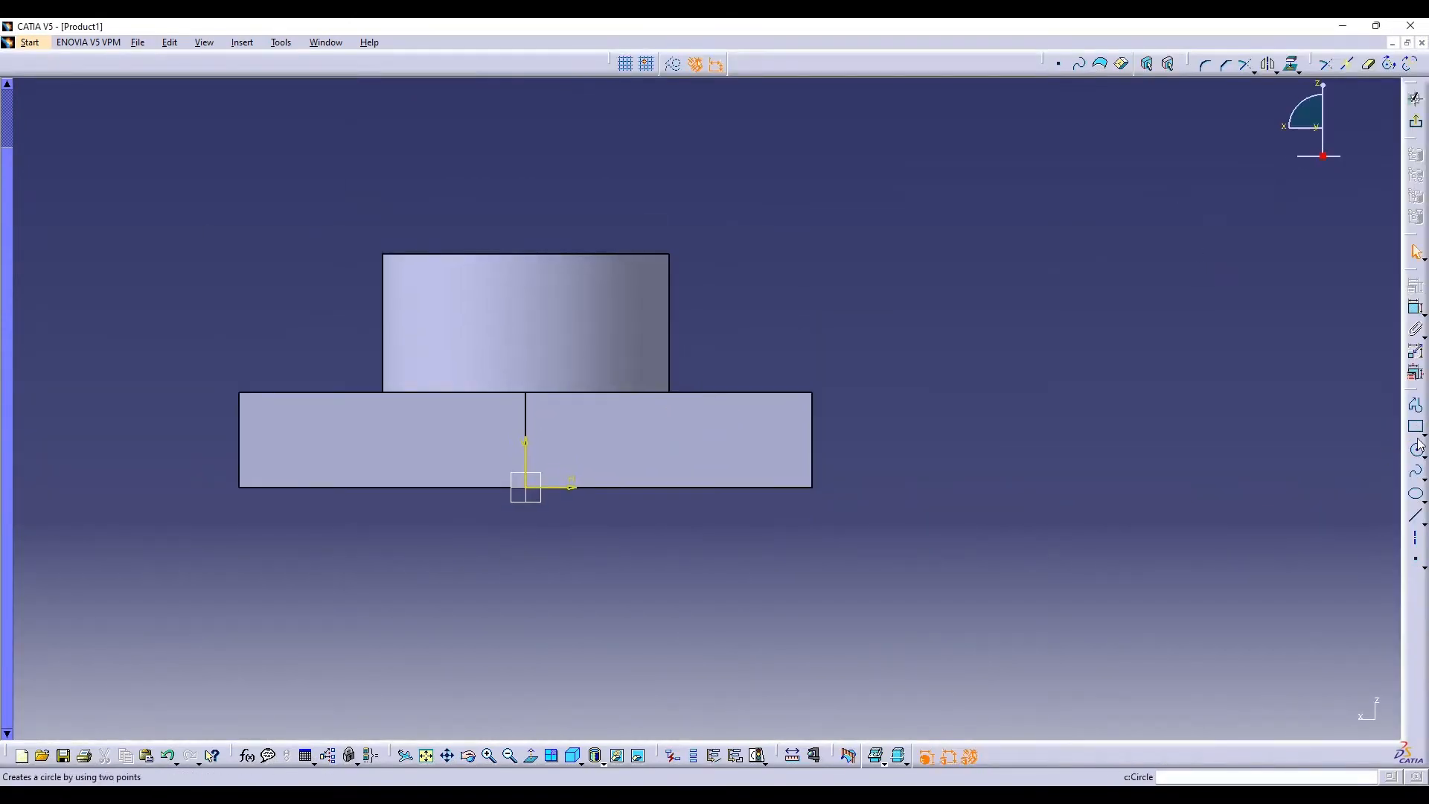
click(1269, 64)
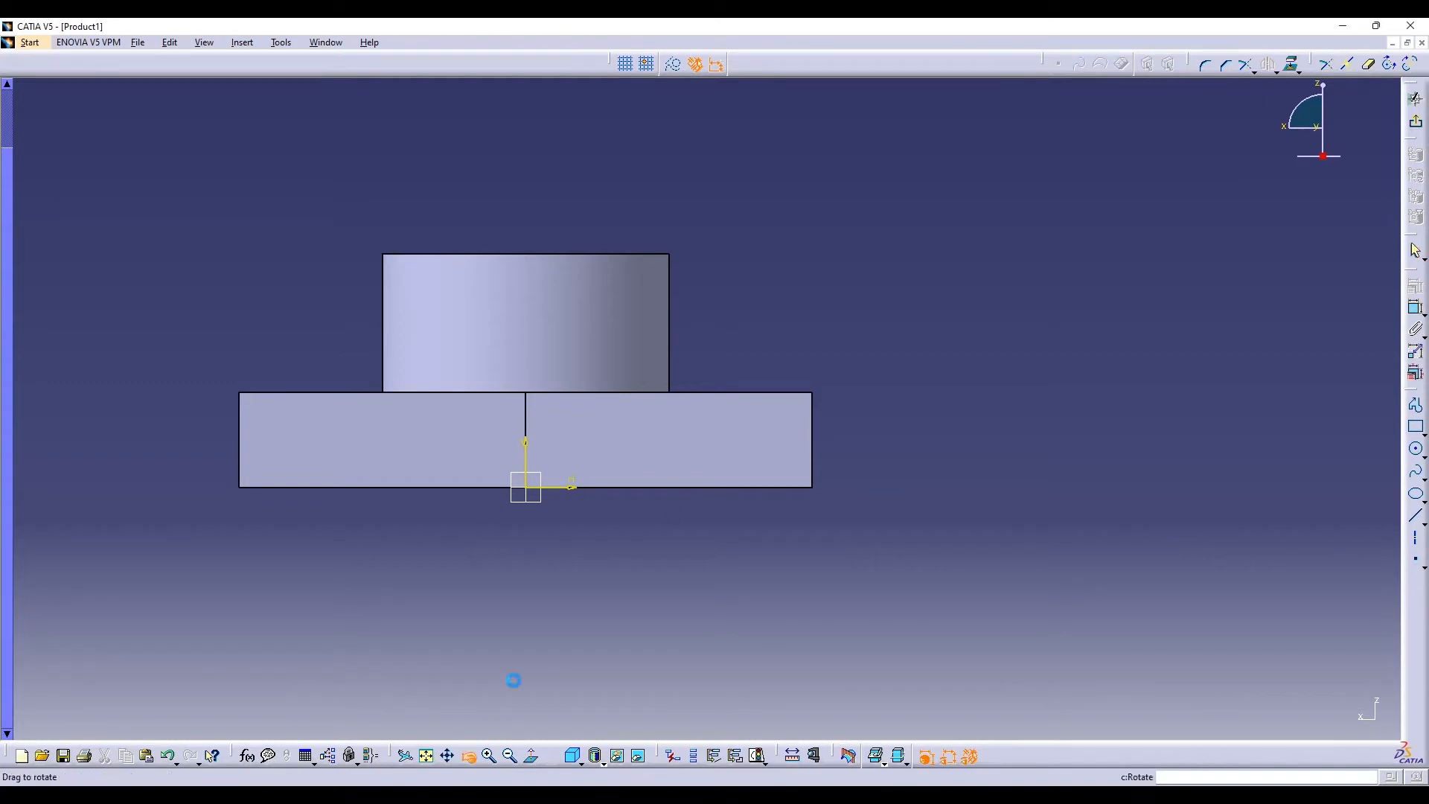
middle_drag(513, 678, 675, 500)
click(1418, 435)
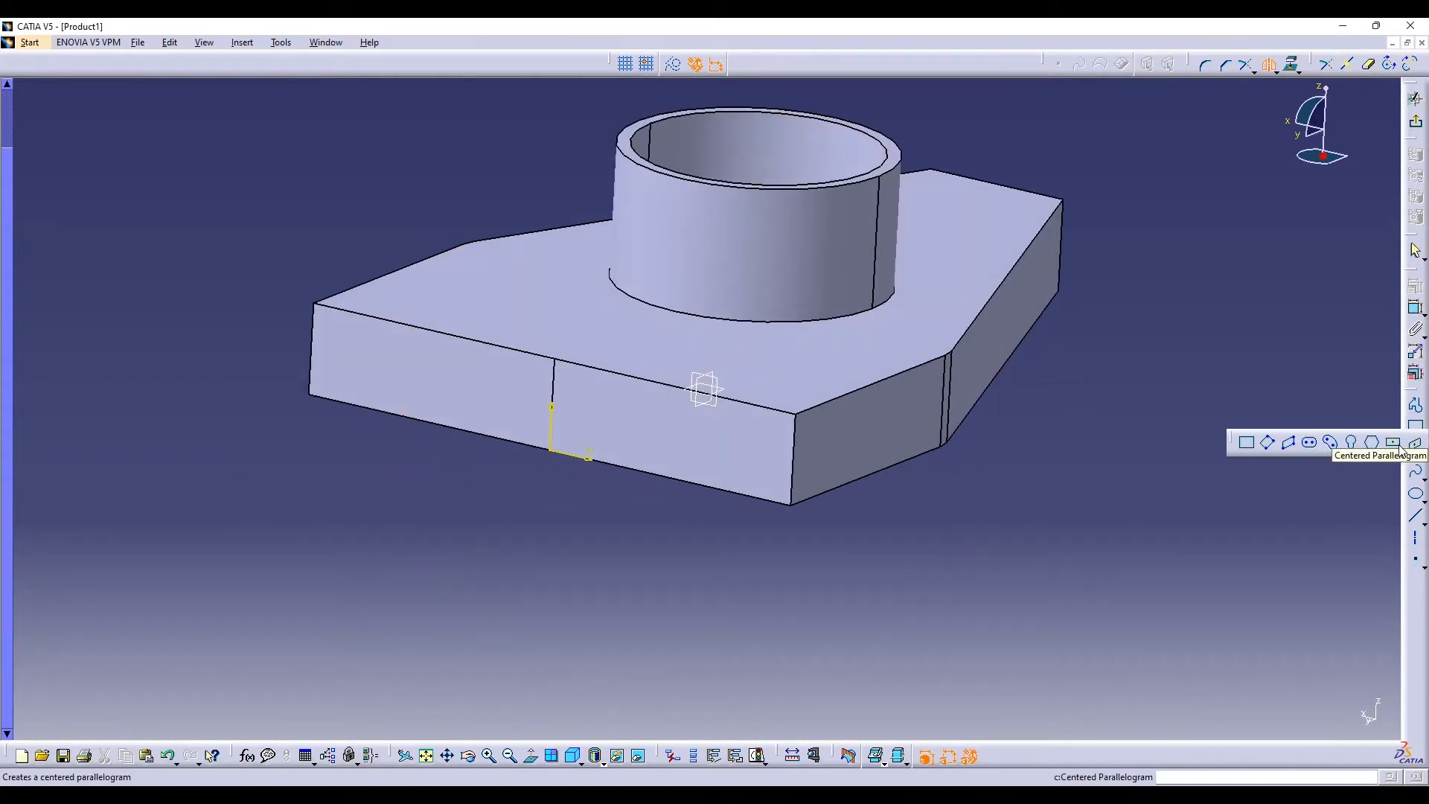
click(1377, 444)
click(551, 450)
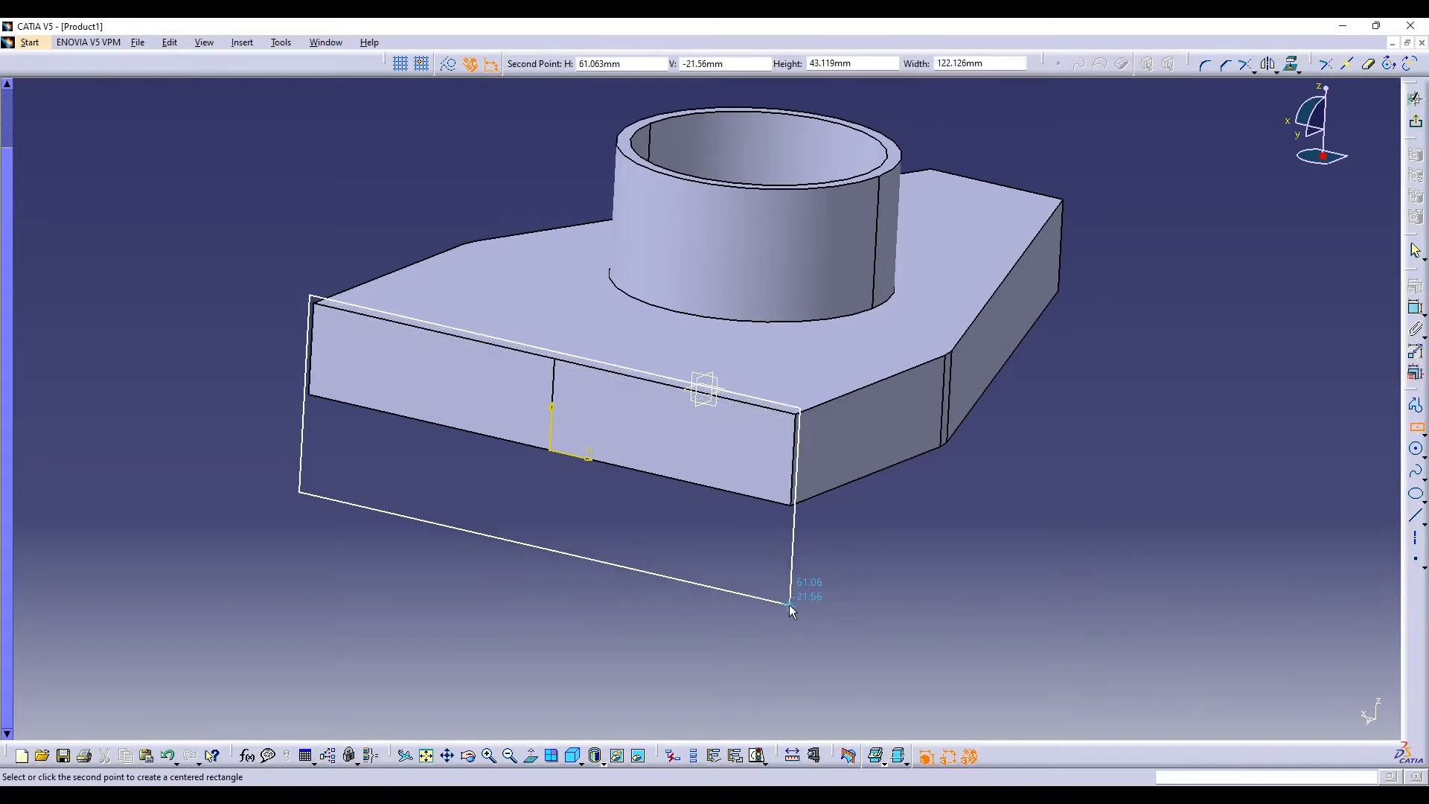
middle_drag(865, 373, 865, 530)
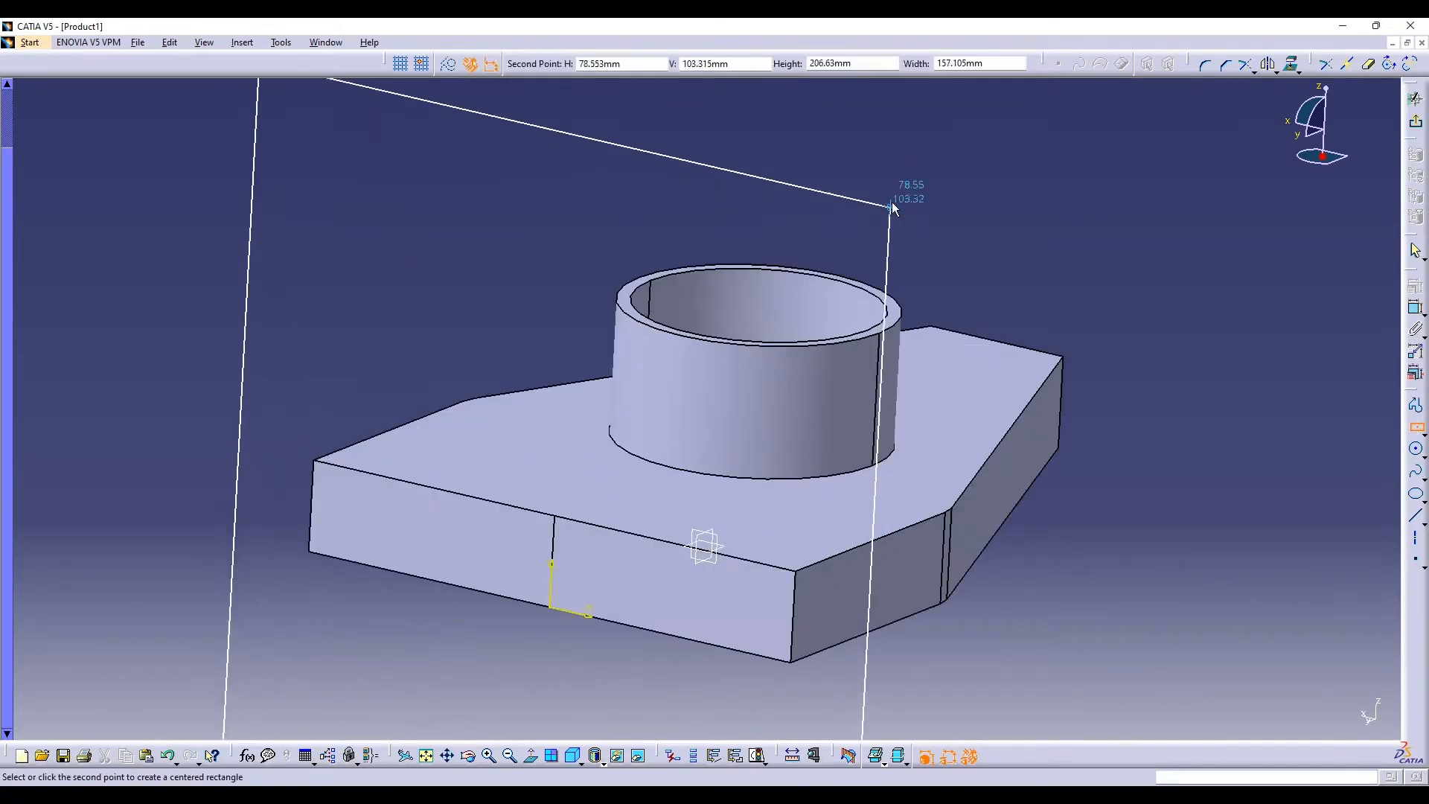
click(893, 208)
Draw two horizontal lines along the plate's bottom edge, joining the rectangle's centre to each of its vertical sides
middle_drag(1107, 607, 1134, 476)
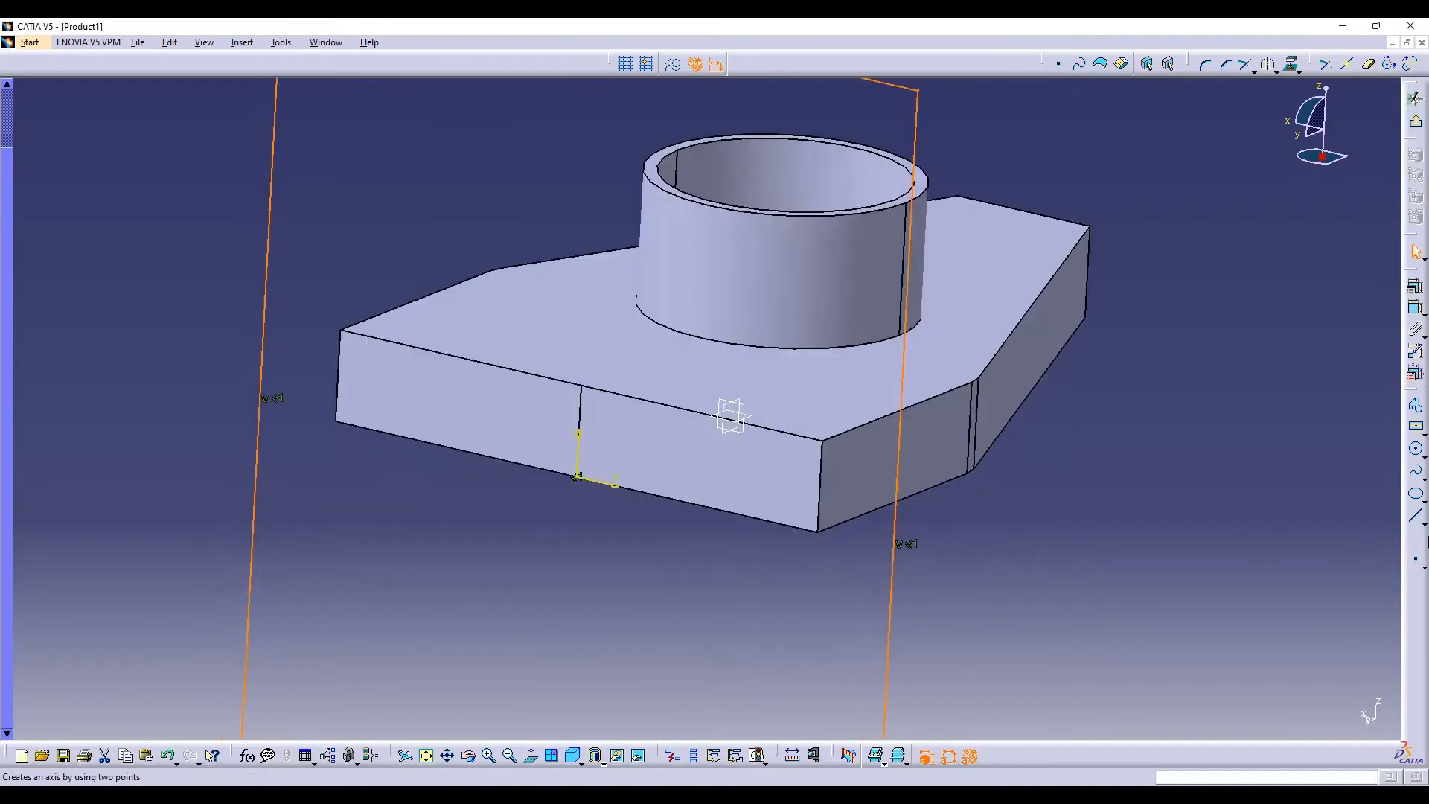
click(1416, 408)
click(262, 404)
click(577, 475)
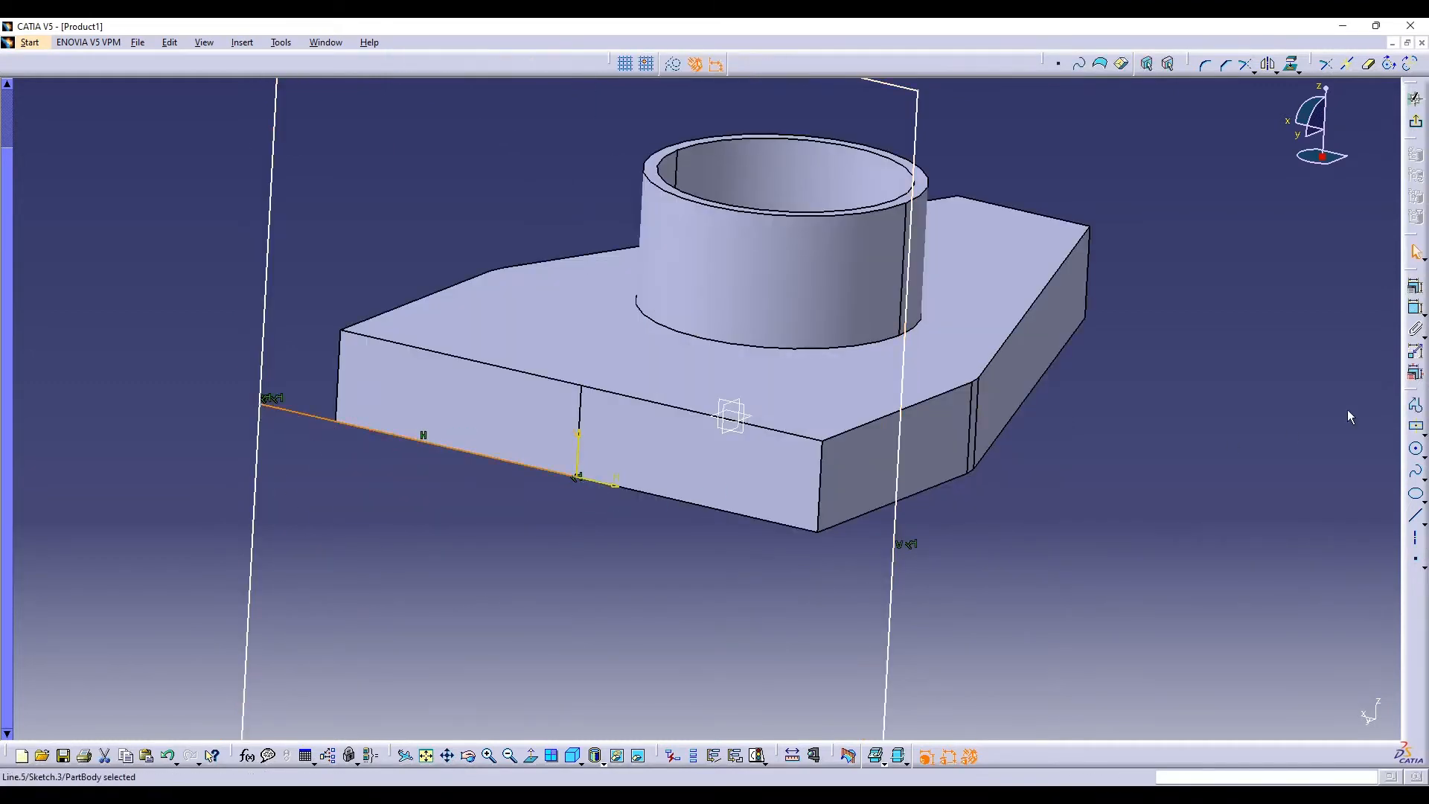
click(1417, 405)
click(579, 477)
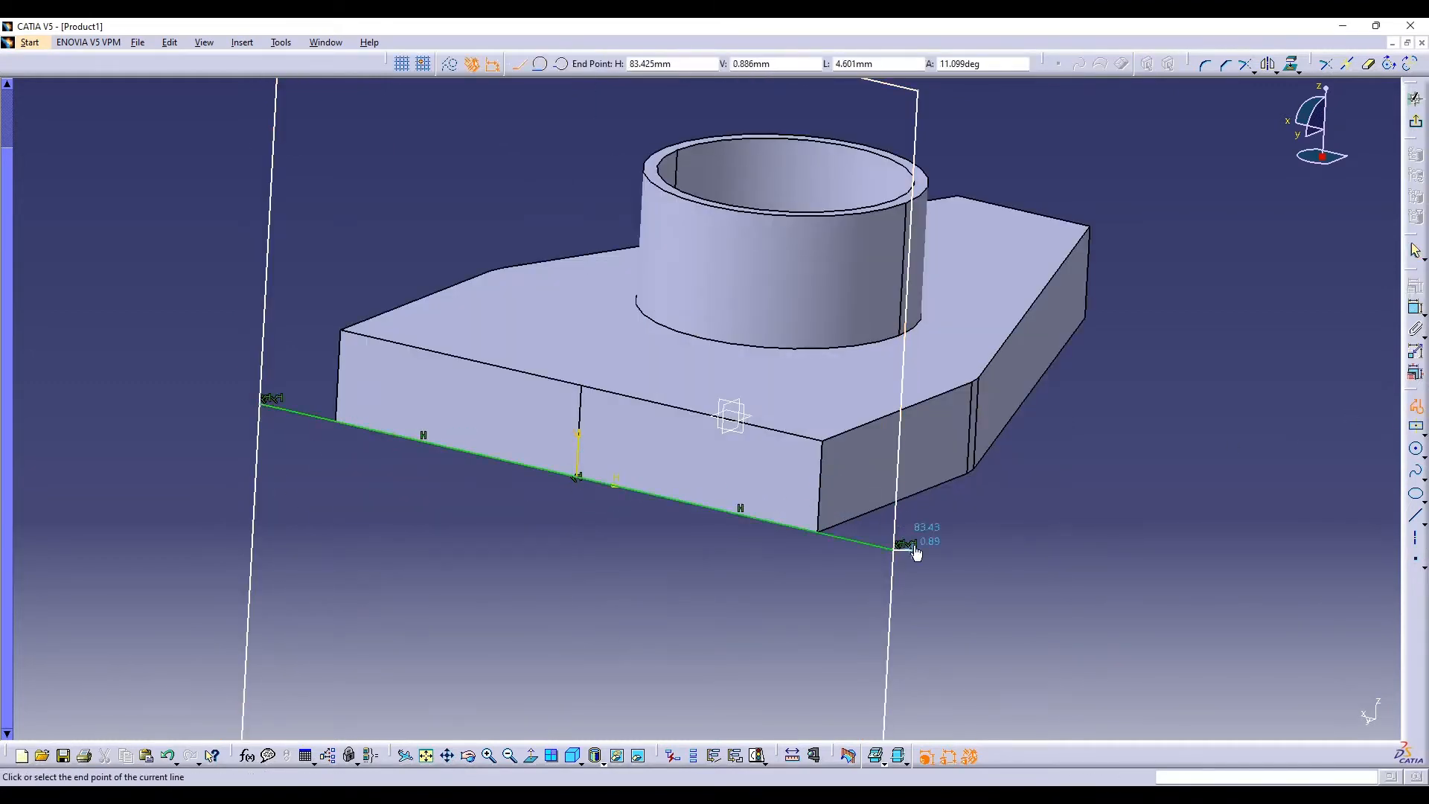
double_click(894, 549)
Trim away the part of the rectangle below the horizontal lines and finish the sketch
click(886, 614)
click(767, 443)
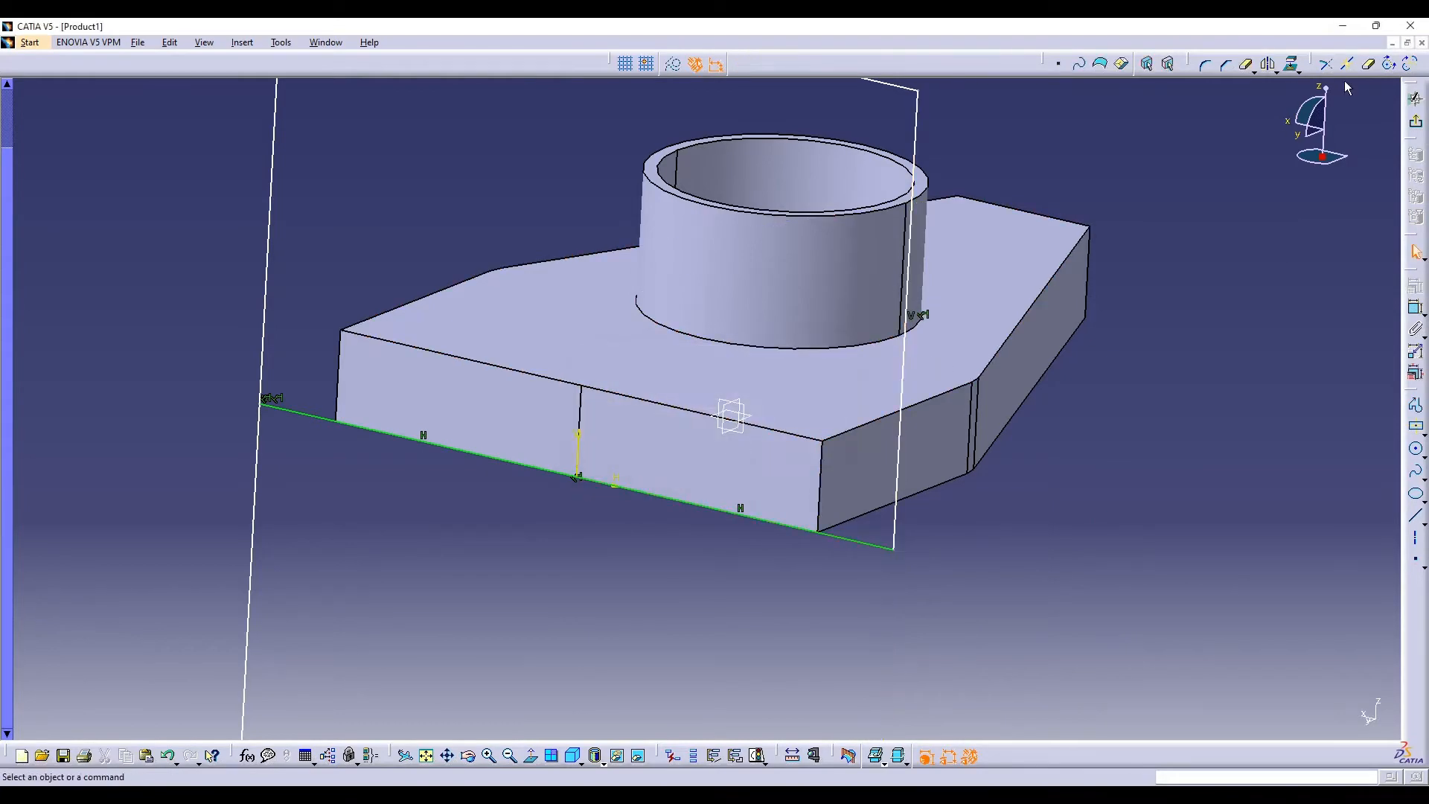
click(252, 568)
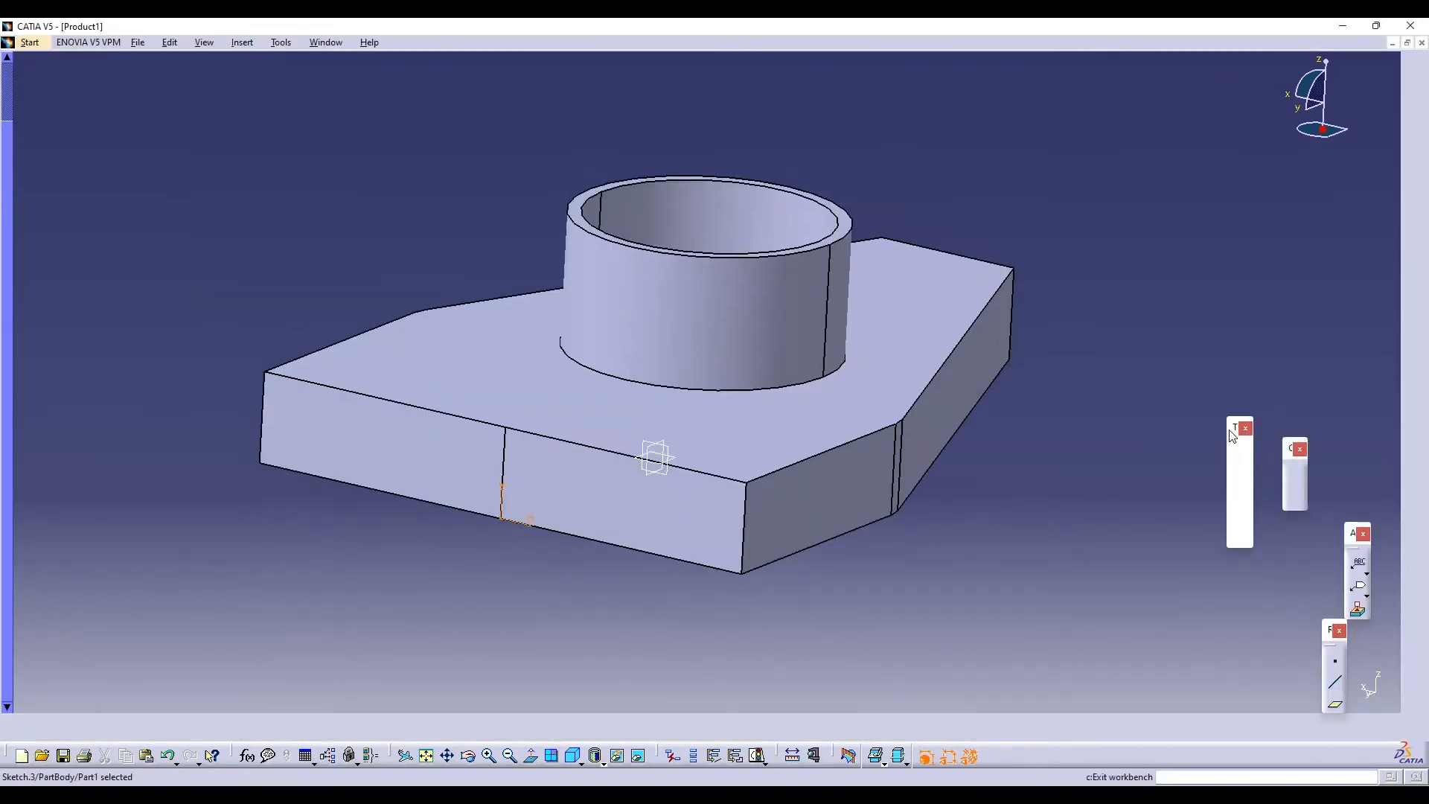
Extrude the trimmed rectangle profile 20 mm outward from the plate's wide end face to form the upright wall
mouse_move(893, 648)
middle_down()
mouse_move(942, 676)
mouse_move(952, 644)
middle_up()
click(1416, 273)
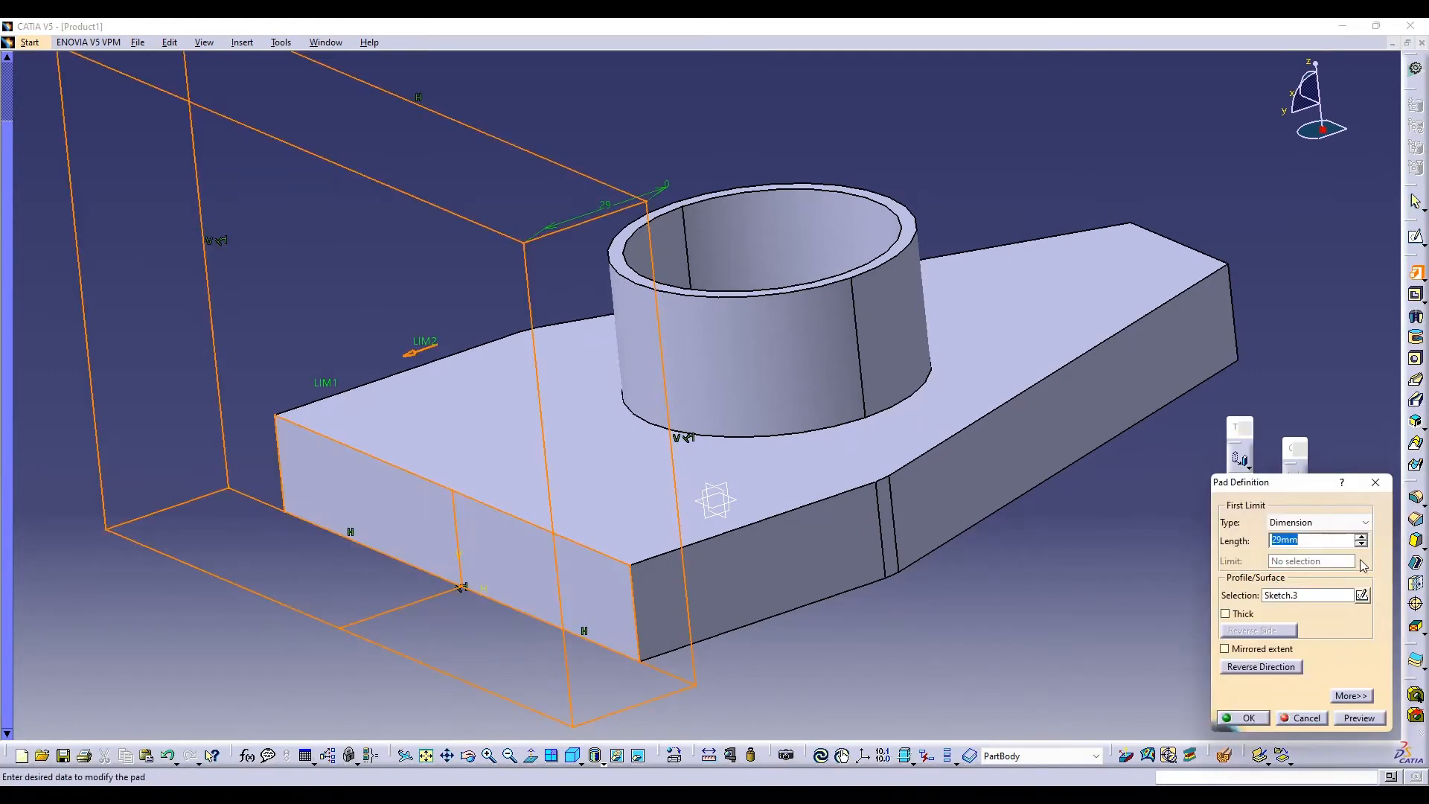
text(20)
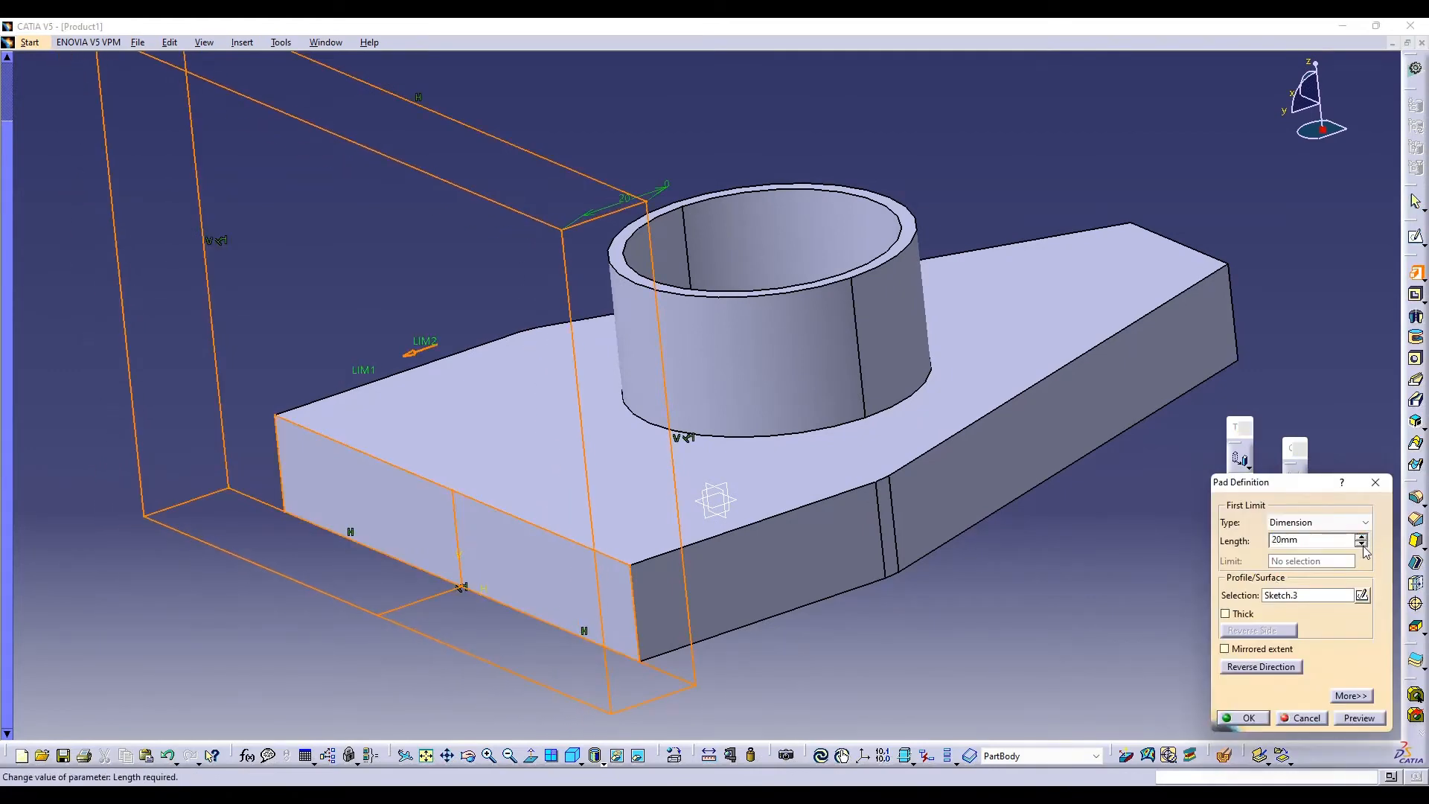
key(Return)
click(1249, 718)
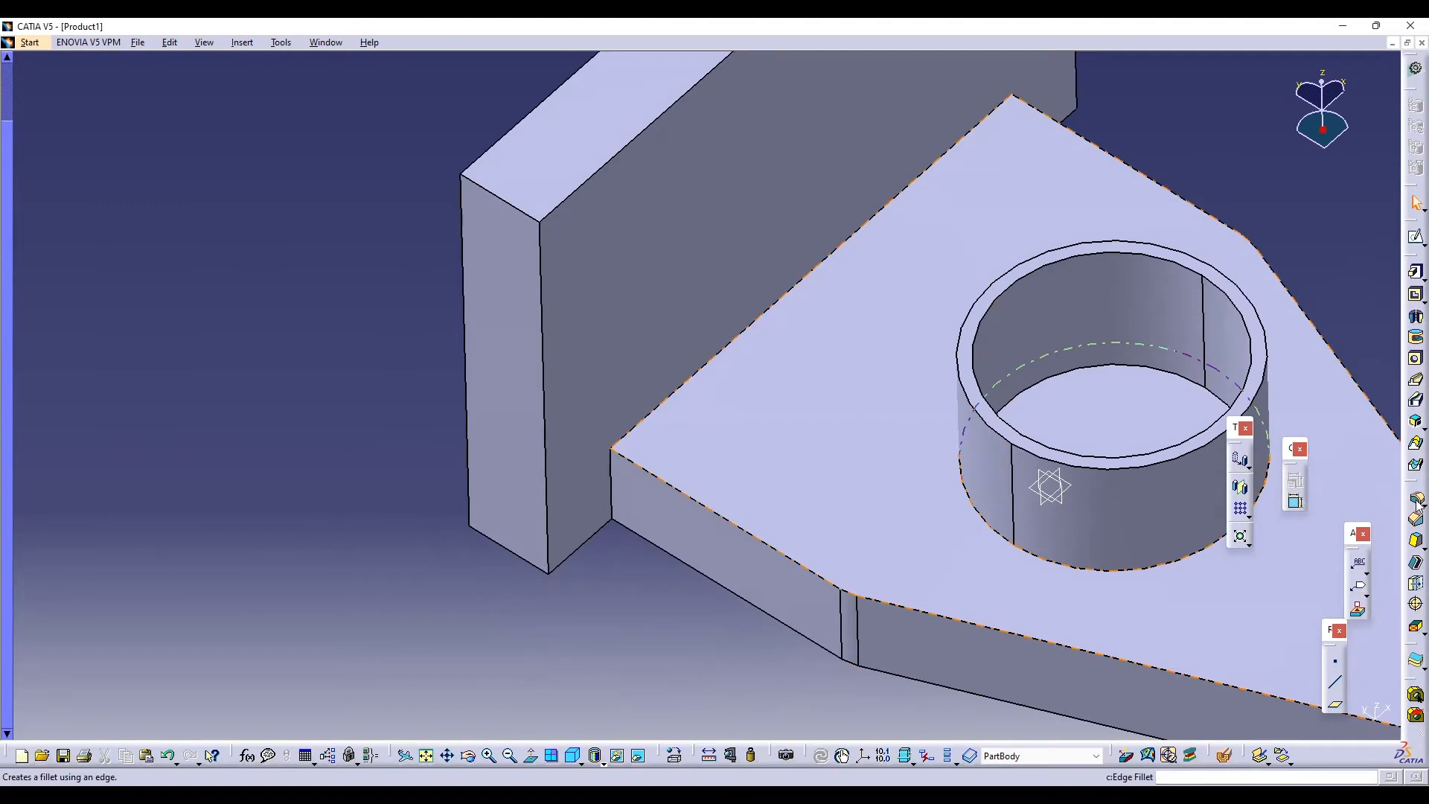
Add 10 mm face-face fillets between the wall's inner face and each of the plate's two adjoining side faces
click(1416, 497)
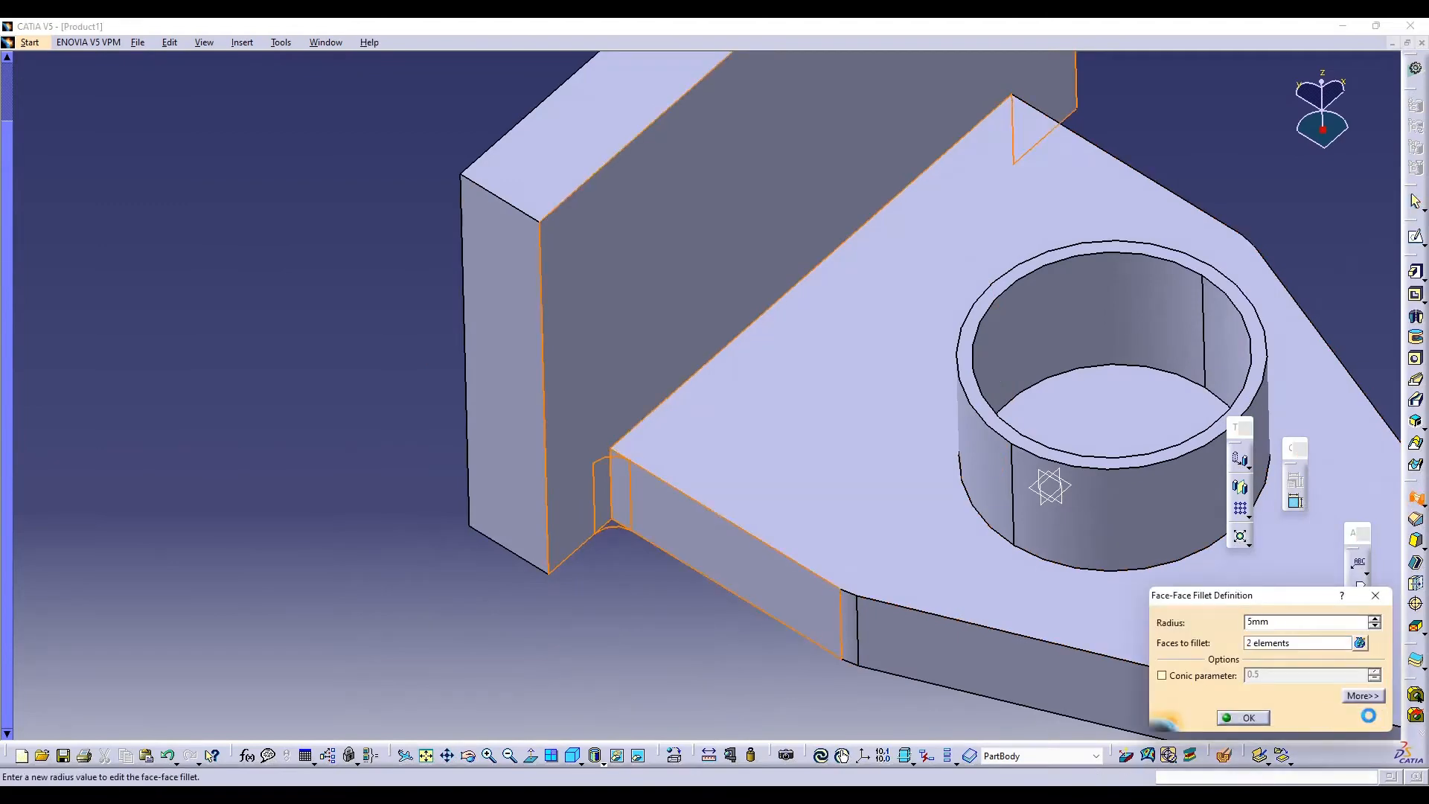
click(1249, 718)
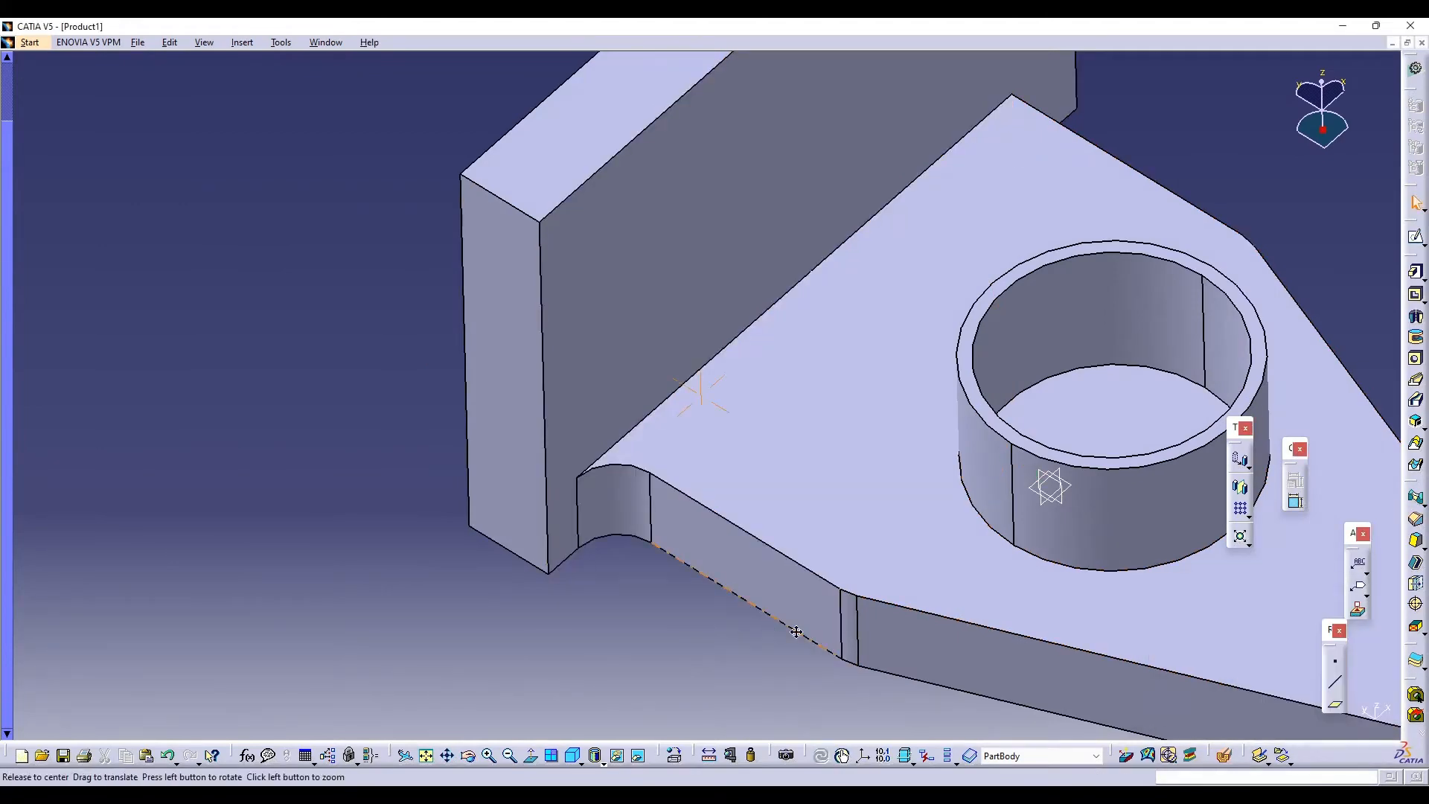
middle_drag(796, 631, 923, 395)
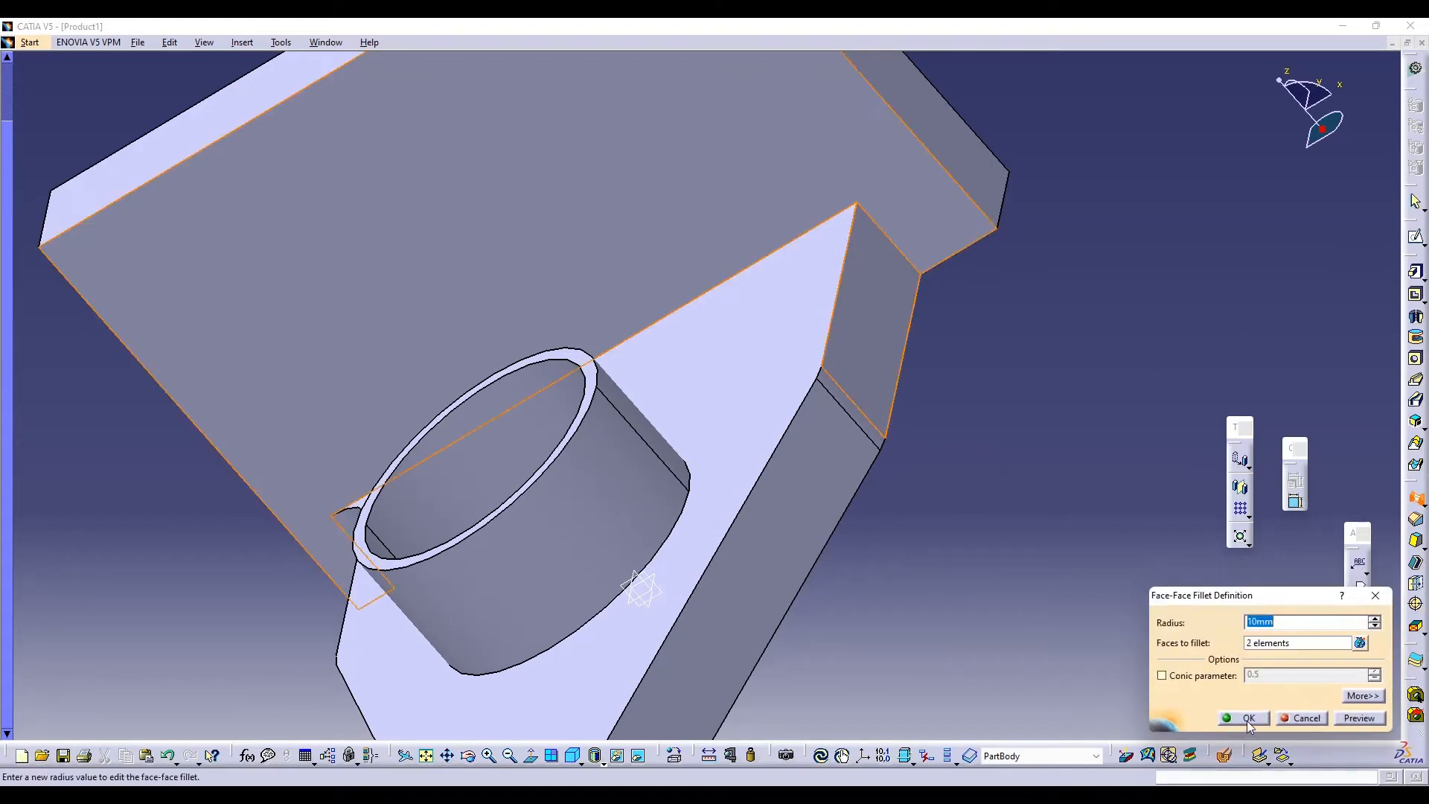
click(1249, 718)
Add 10 mm face-face fillets between the wall and the plate's top face, and between the boss and the plate's top face
click(1416, 497)
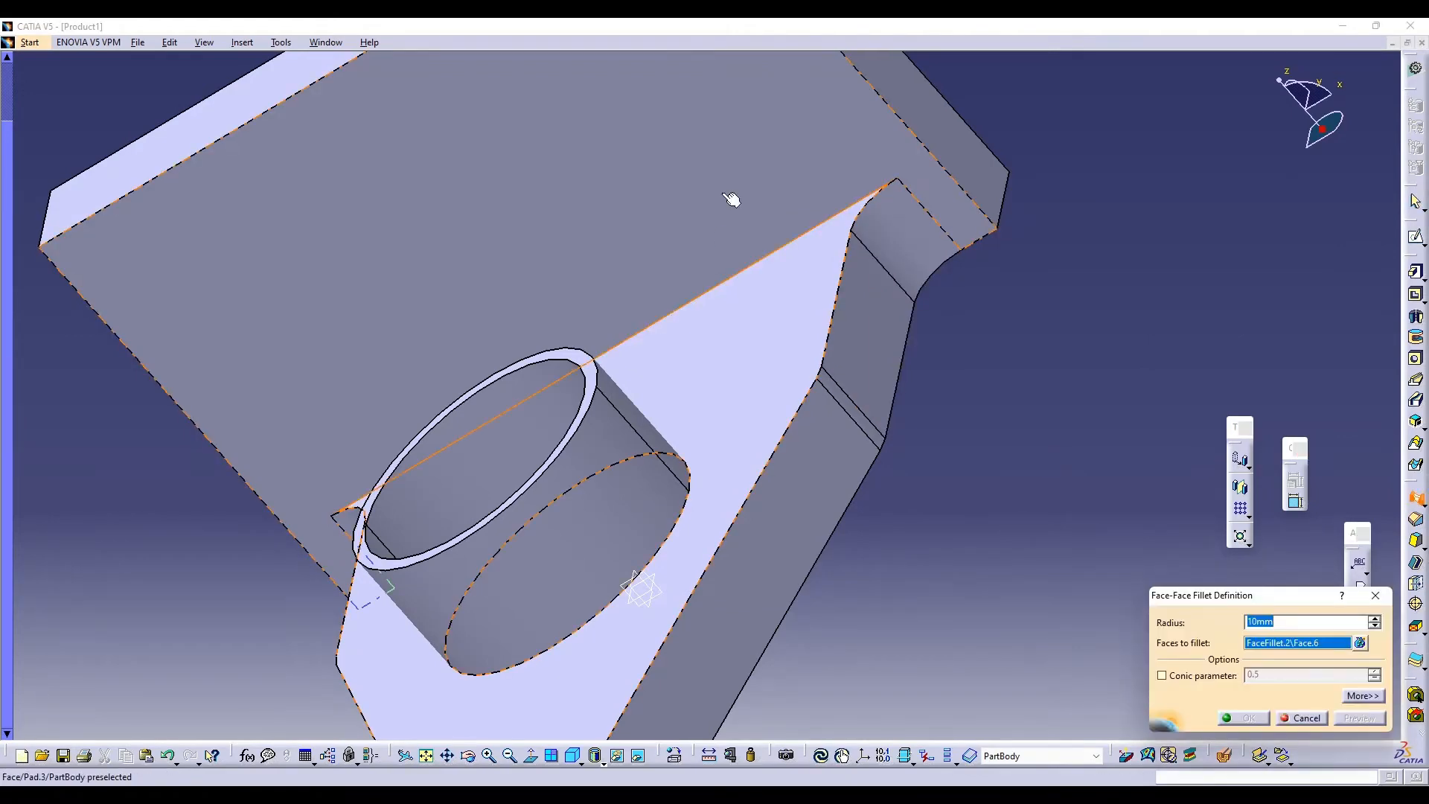
click(1249, 717)
click(1416, 497)
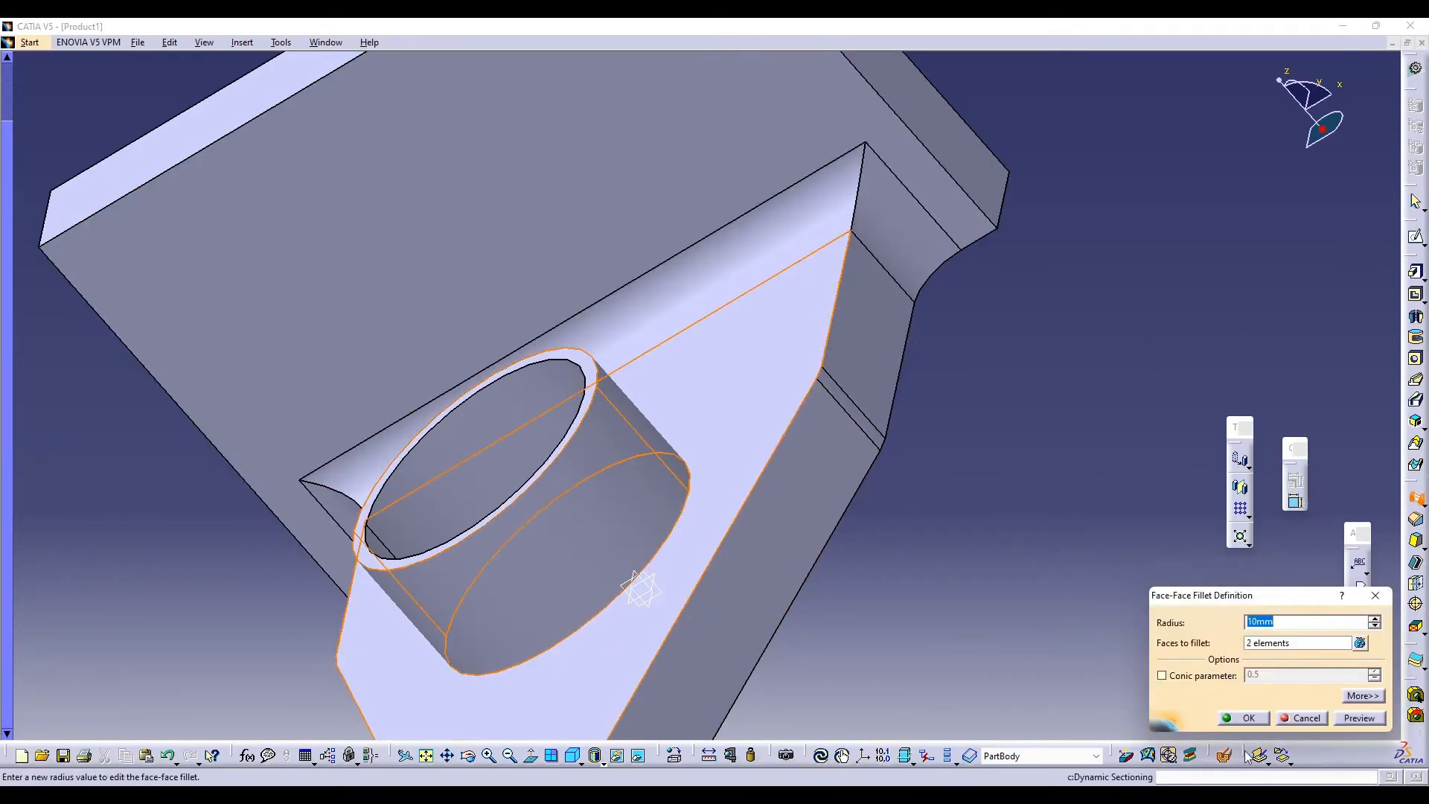
click(1249, 717)
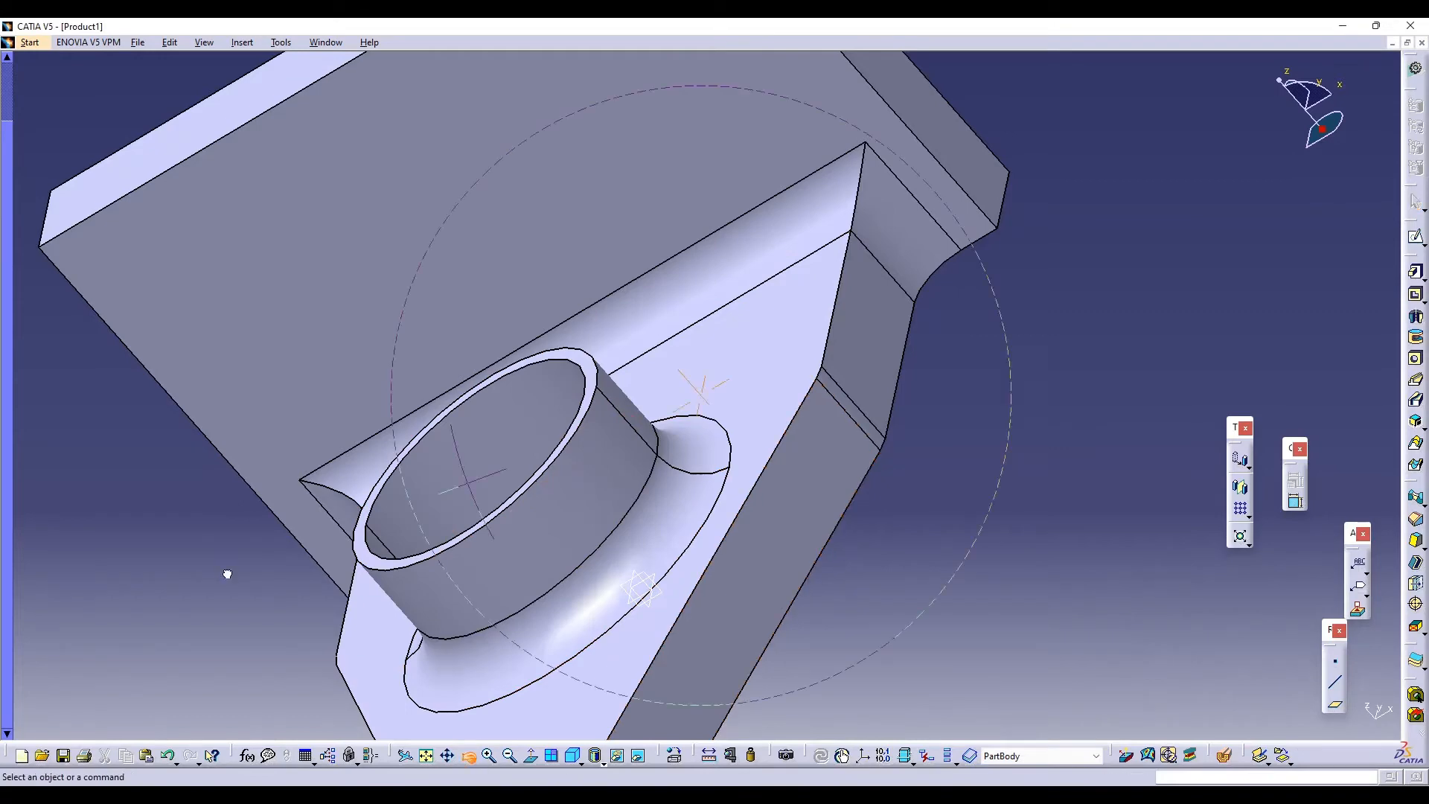
Sketch a closed rib profile on the part's mid-plane between boss and wall, with a concave arc on top and a vertical side about 69 mm long
mouse_move(227, 574)
middle_down()
mouse_move(576, 436)
mouse_move(352, 292)
middle_up()
click(1416, 237)
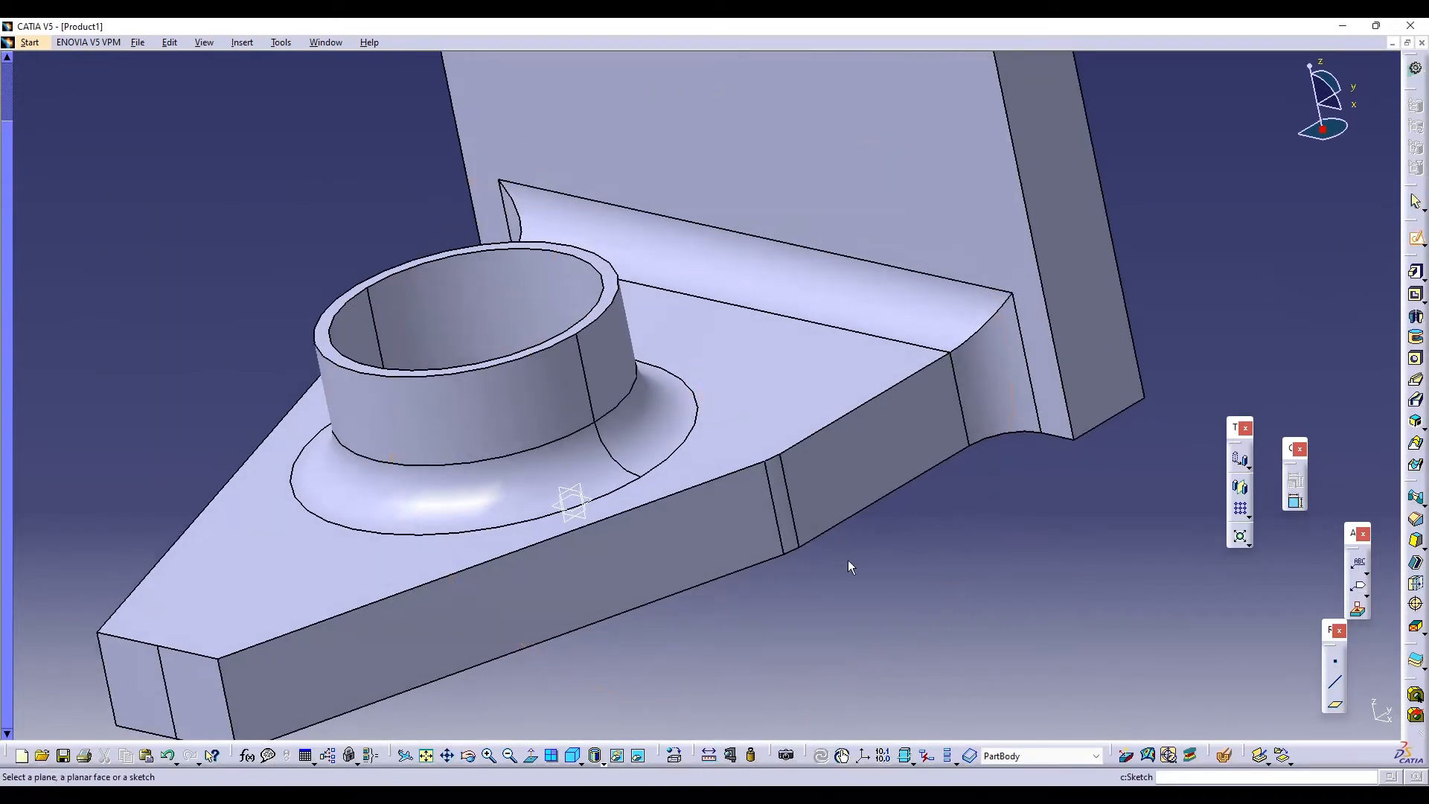
click(579, 524)
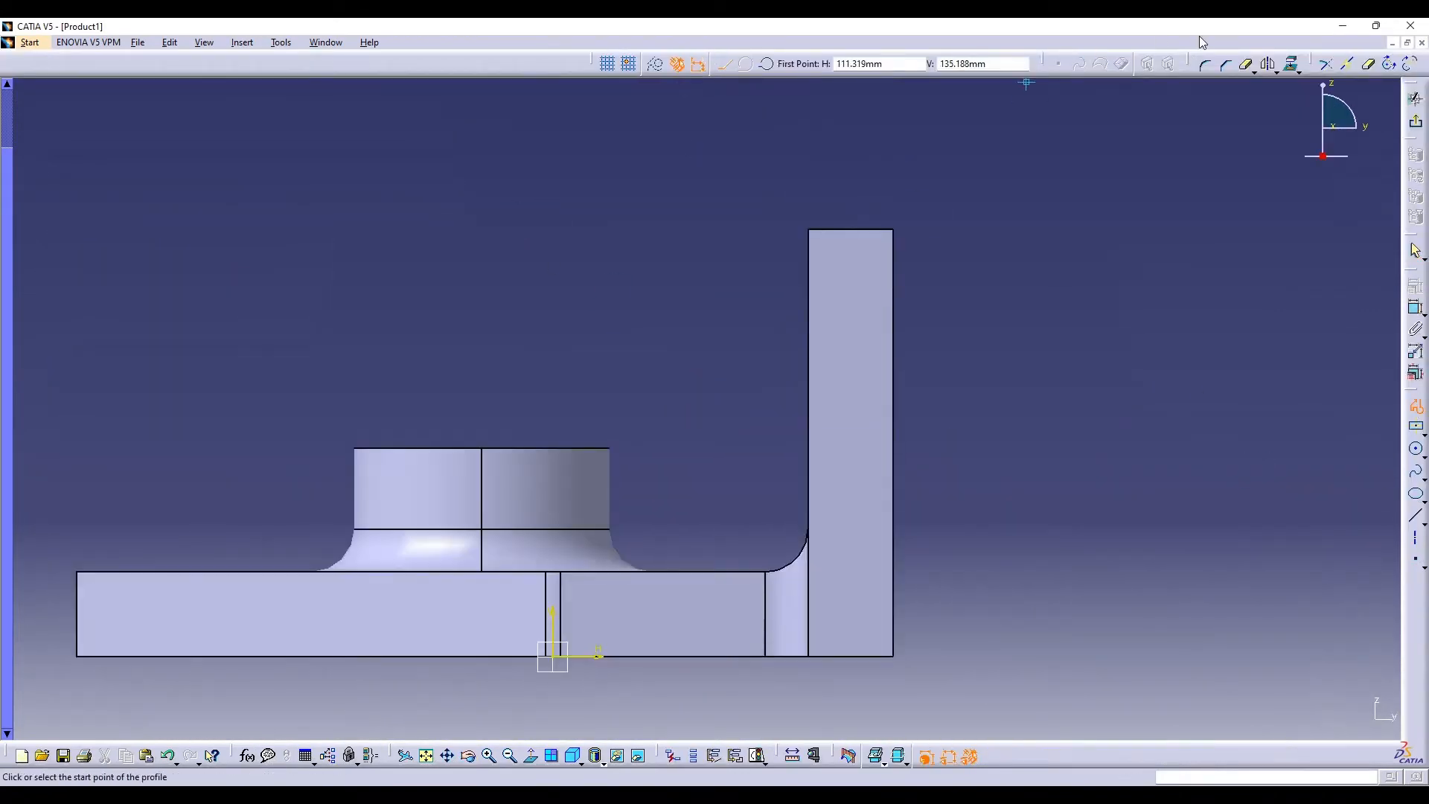
click(1267, 63)
key(Escape)
click(603, 452)
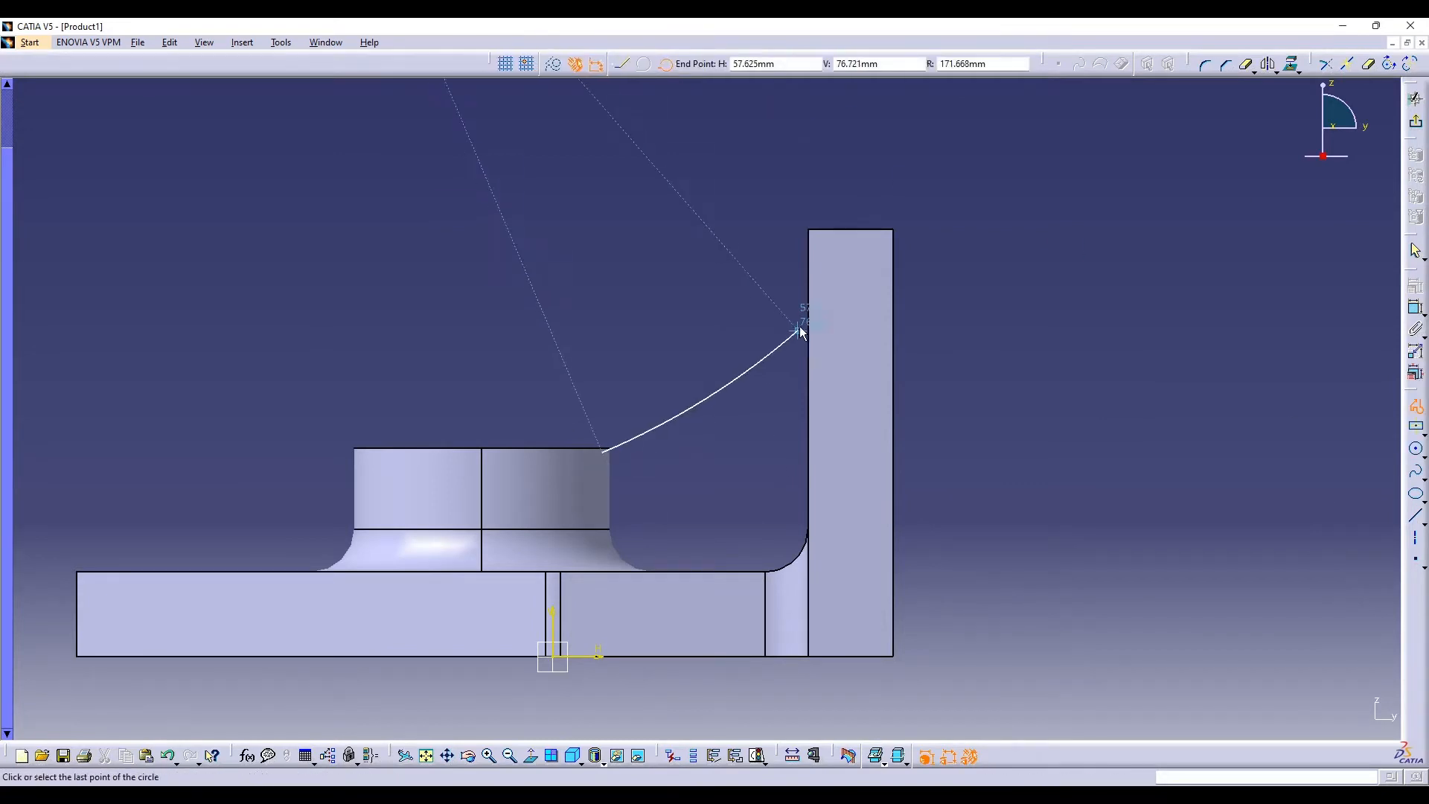
click(820, 278)
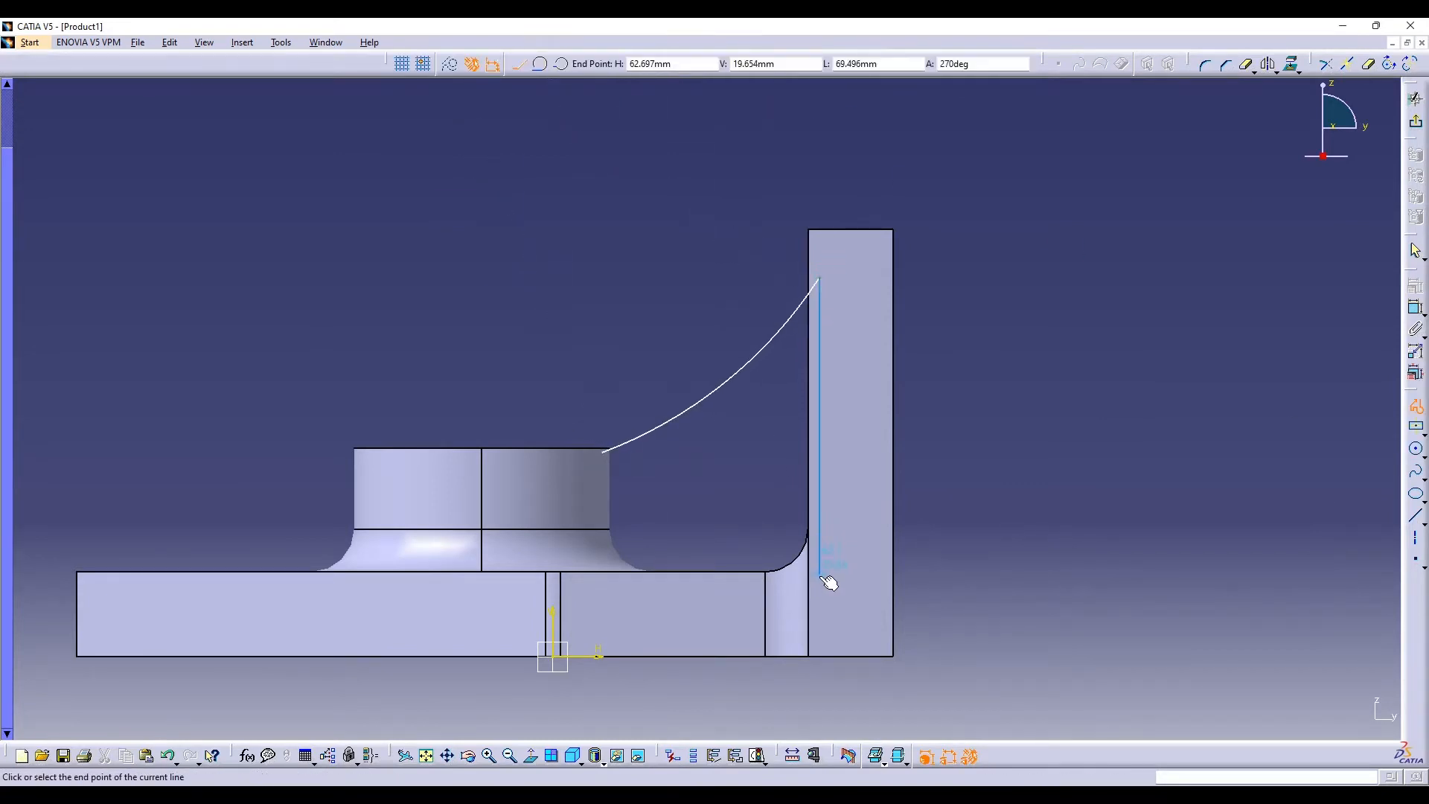
click(825, 580)
click(606, 578)
click(603, 451)
click(1416, 98)
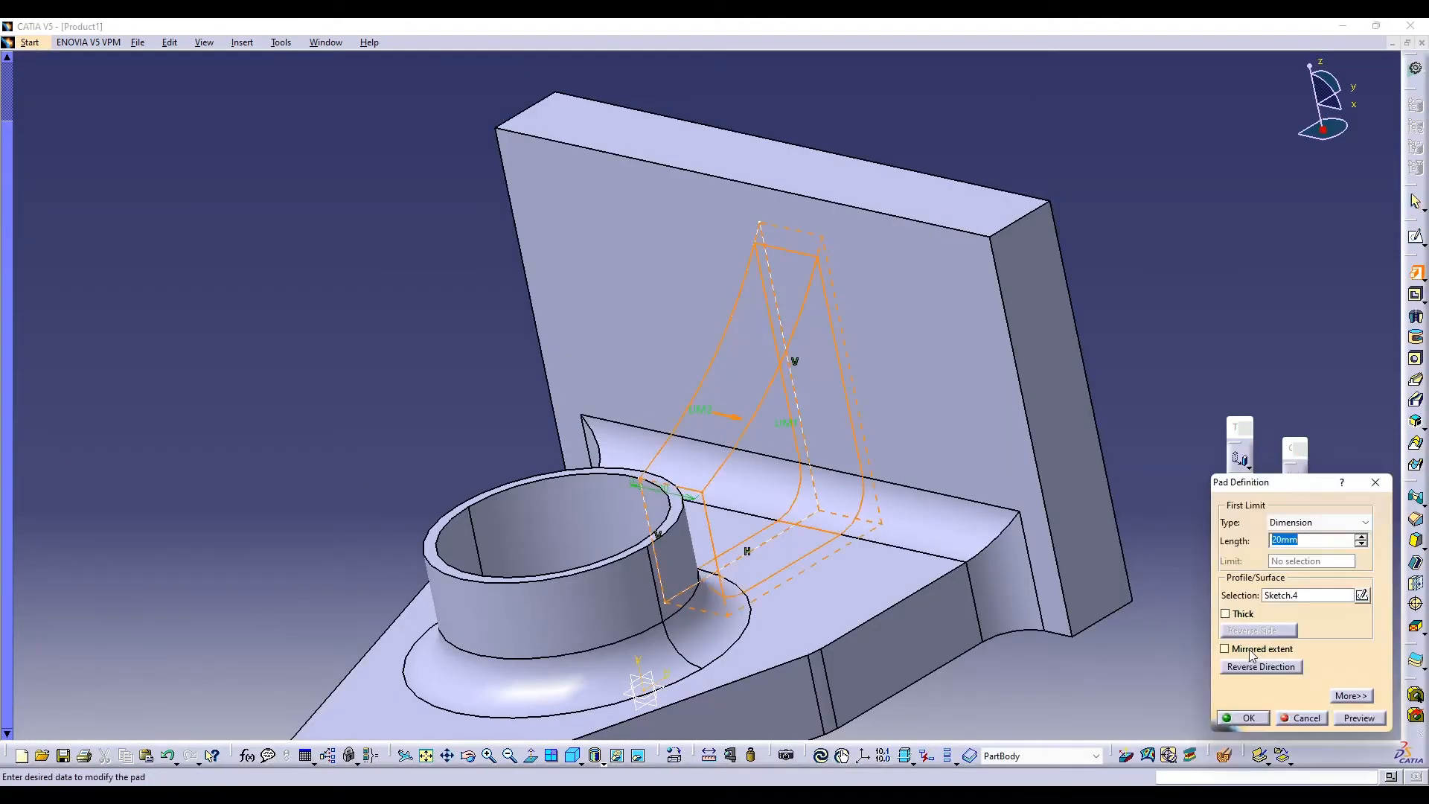
Extrude the rib profile 11 mm with mirrored extent to join the boss and the wall
click(1245, 649)
click(1361, 545)
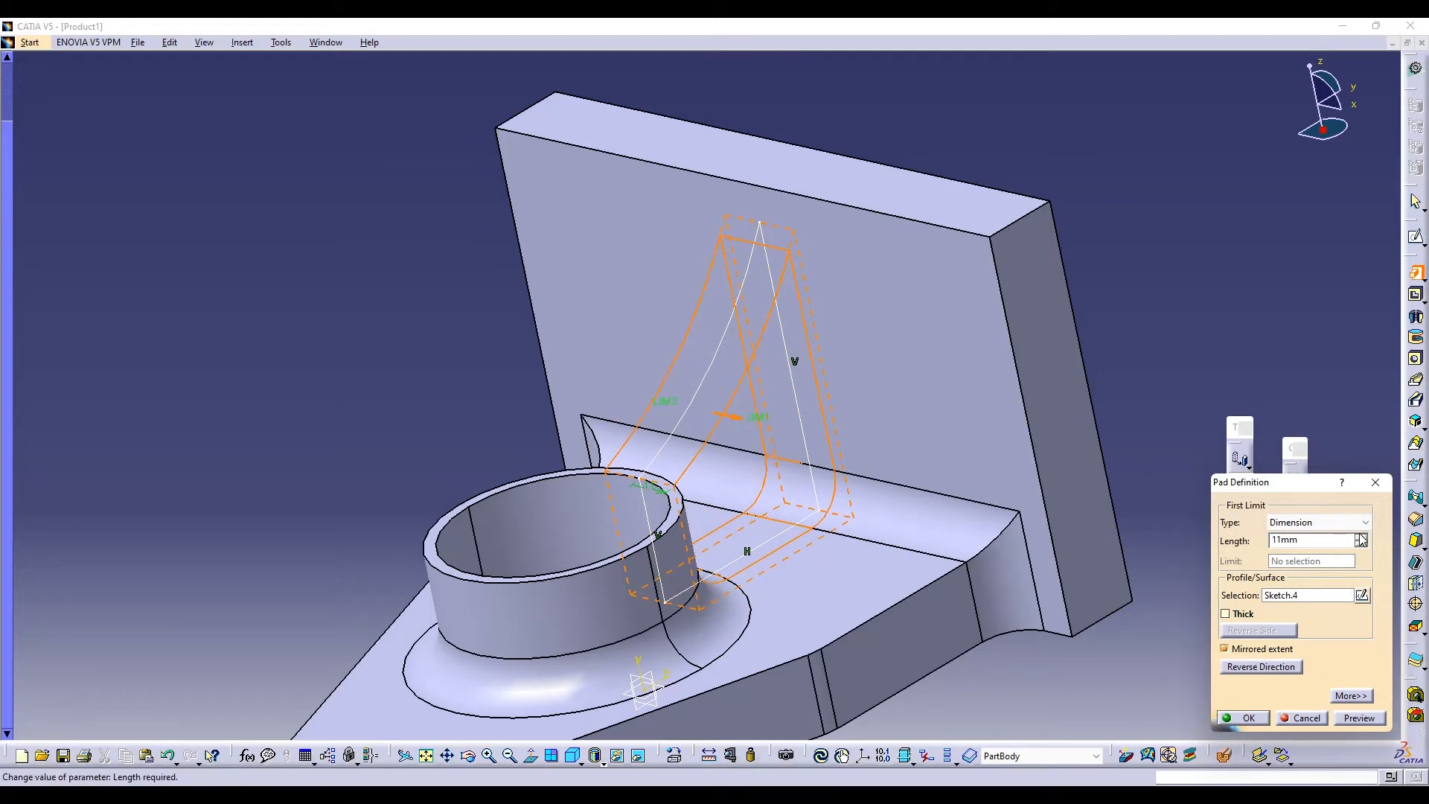
click(1360, 718)
click(1243, 717)
Sketch a circle near one upper corner of the wall's inner face and mirror it about the vertical axis
click(1415, 237)
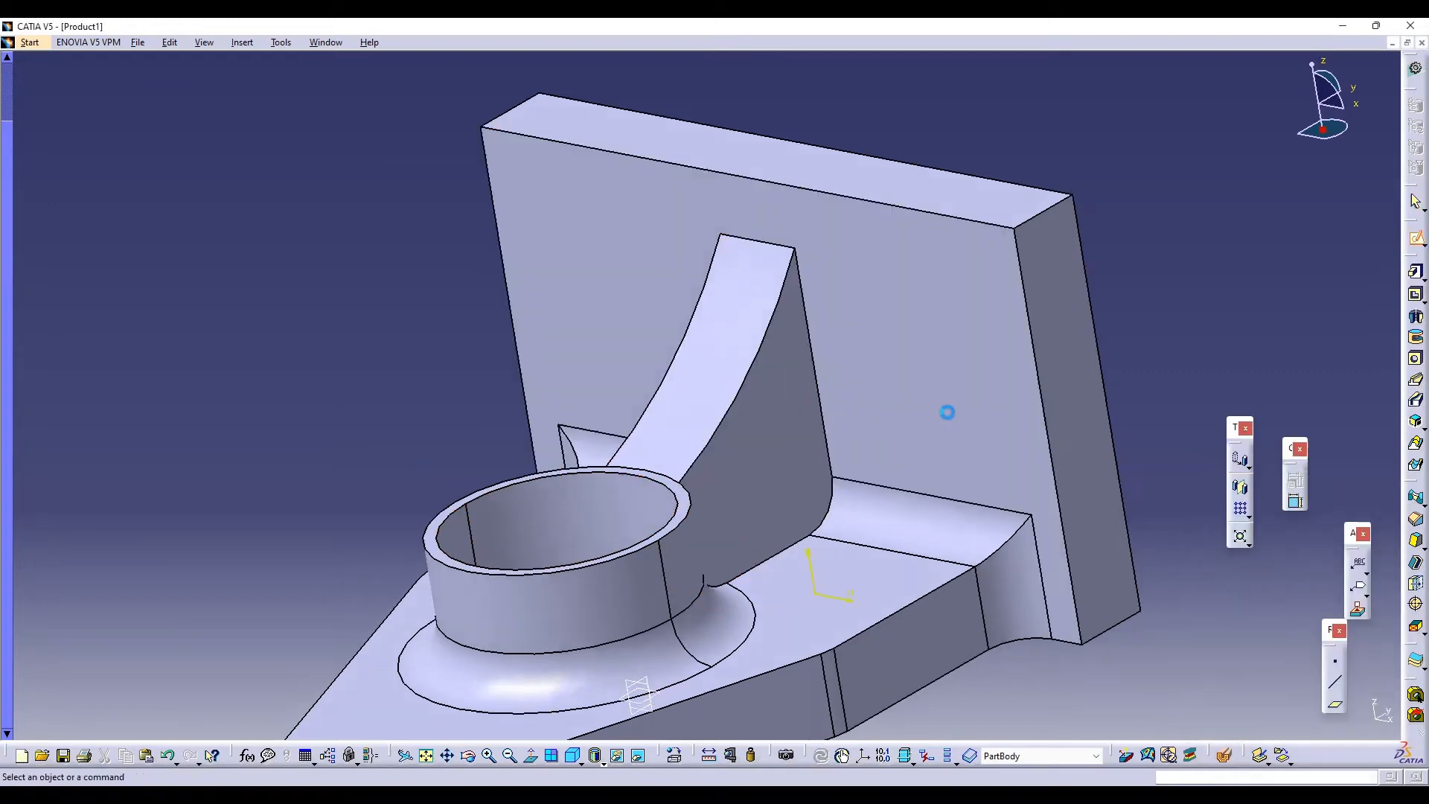
click(944, 412)
click(1416, 450)
click(1011, 308)
click(1028, 351)
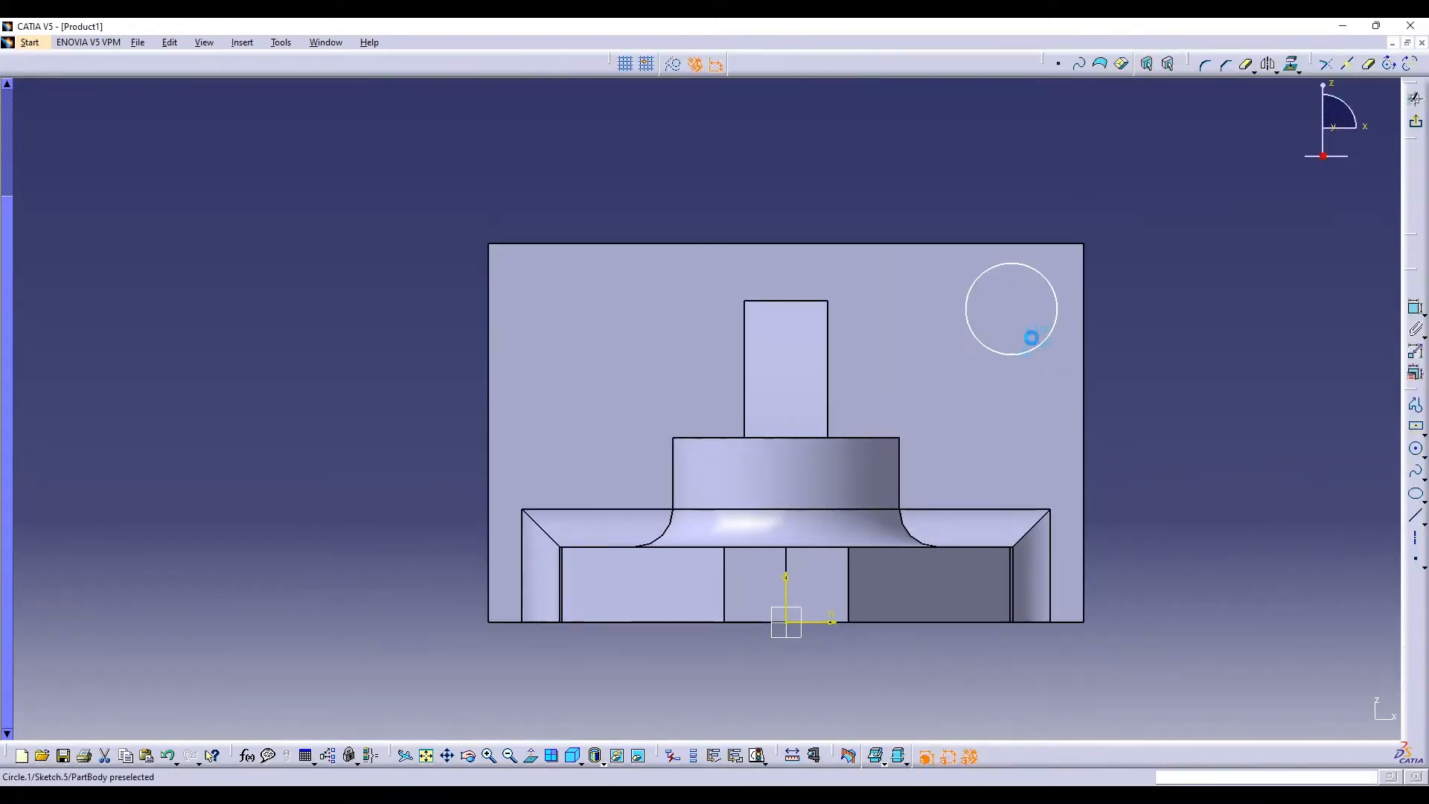
click(1276, 72)
click(1287, 87)
click(787, 596)
Draw another circle below the original upper circle and mirror it about the vertical axis
click(1415, 450)
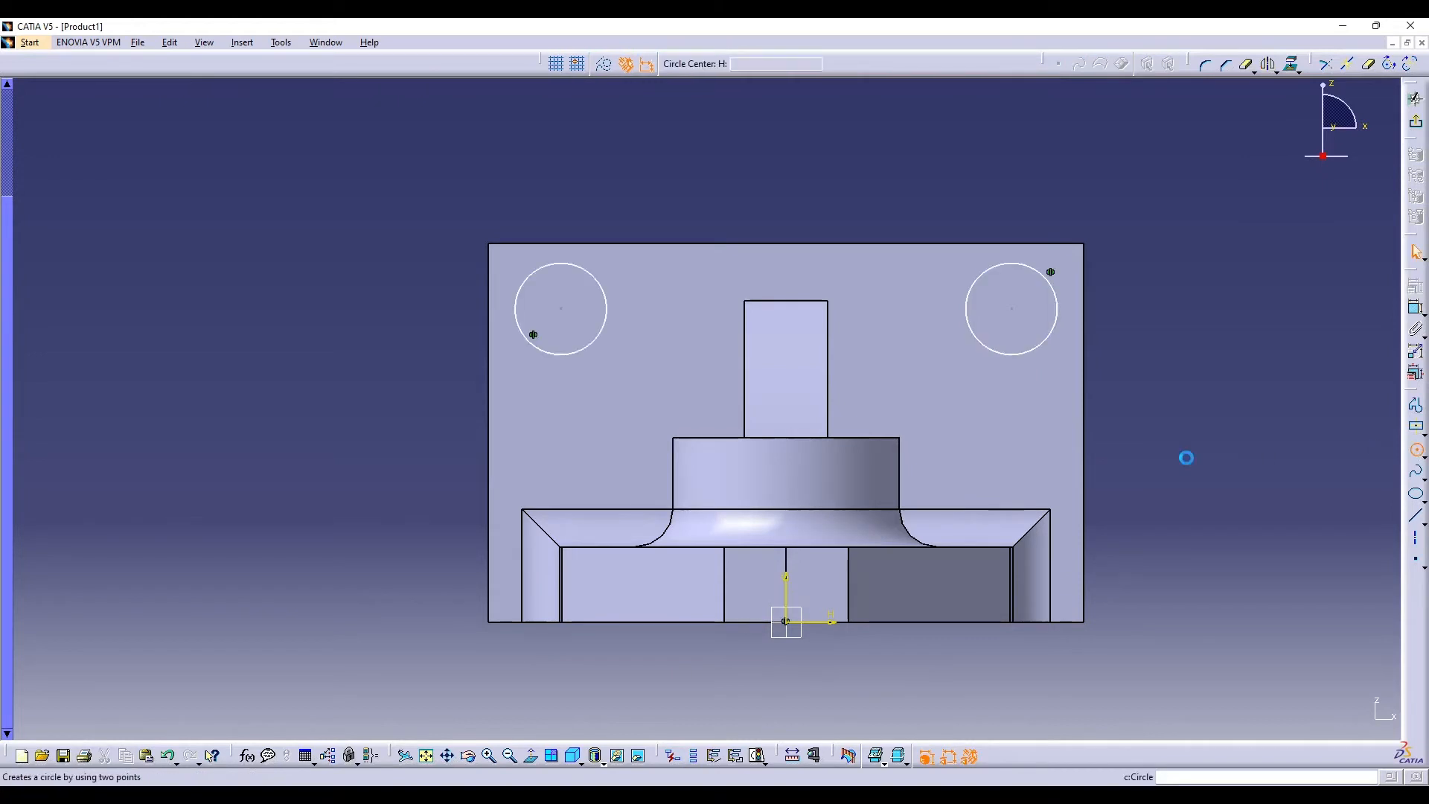
click(1011, 439)
click(1017, 486)
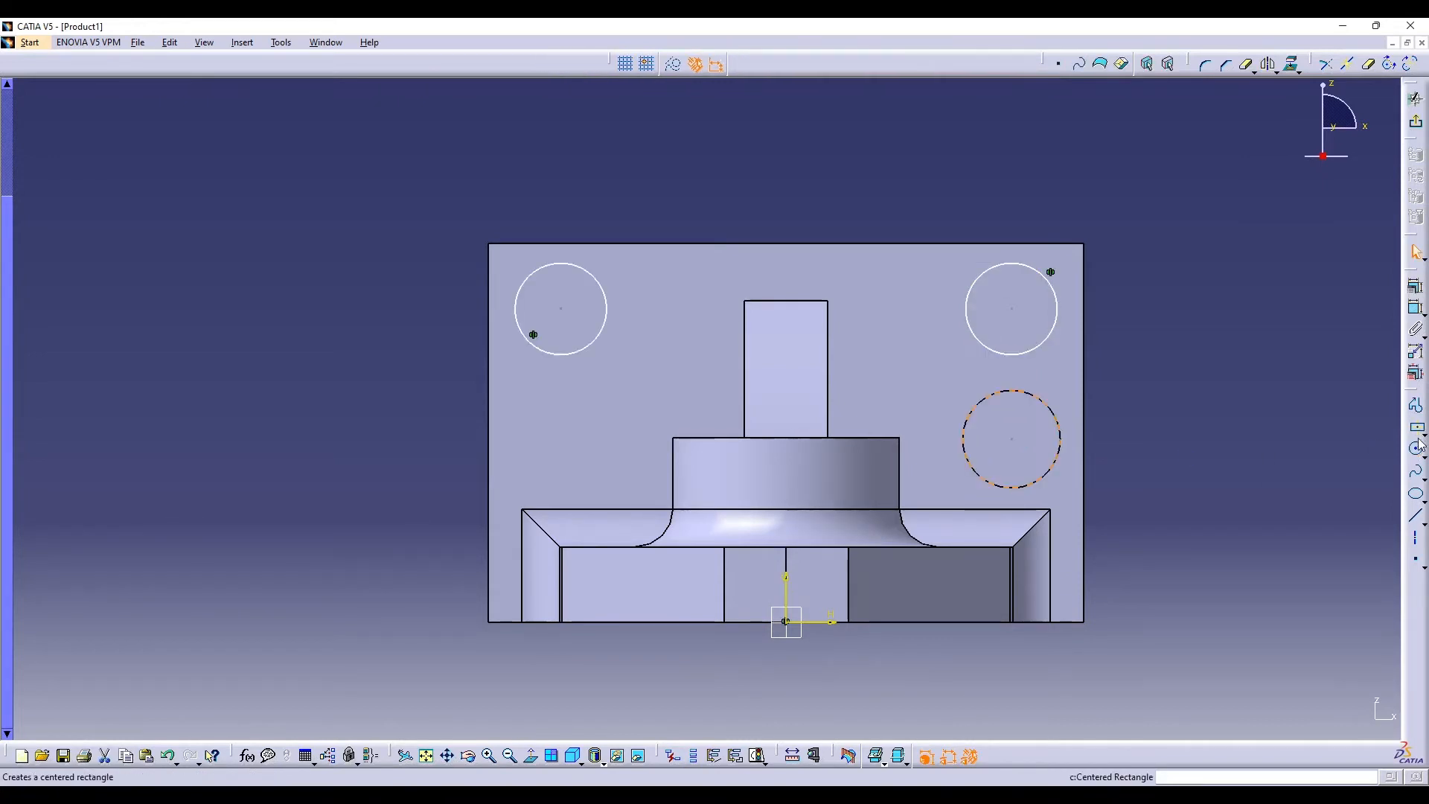
click(1271, 67)
click(787, 596)
Dimension the lower circle on the original side and set its diameter to 25 mm
click(1415, 309)
click(1060, 426)
click(1154, 423)
double_click(1150, 423)
text(15)
key(Return)
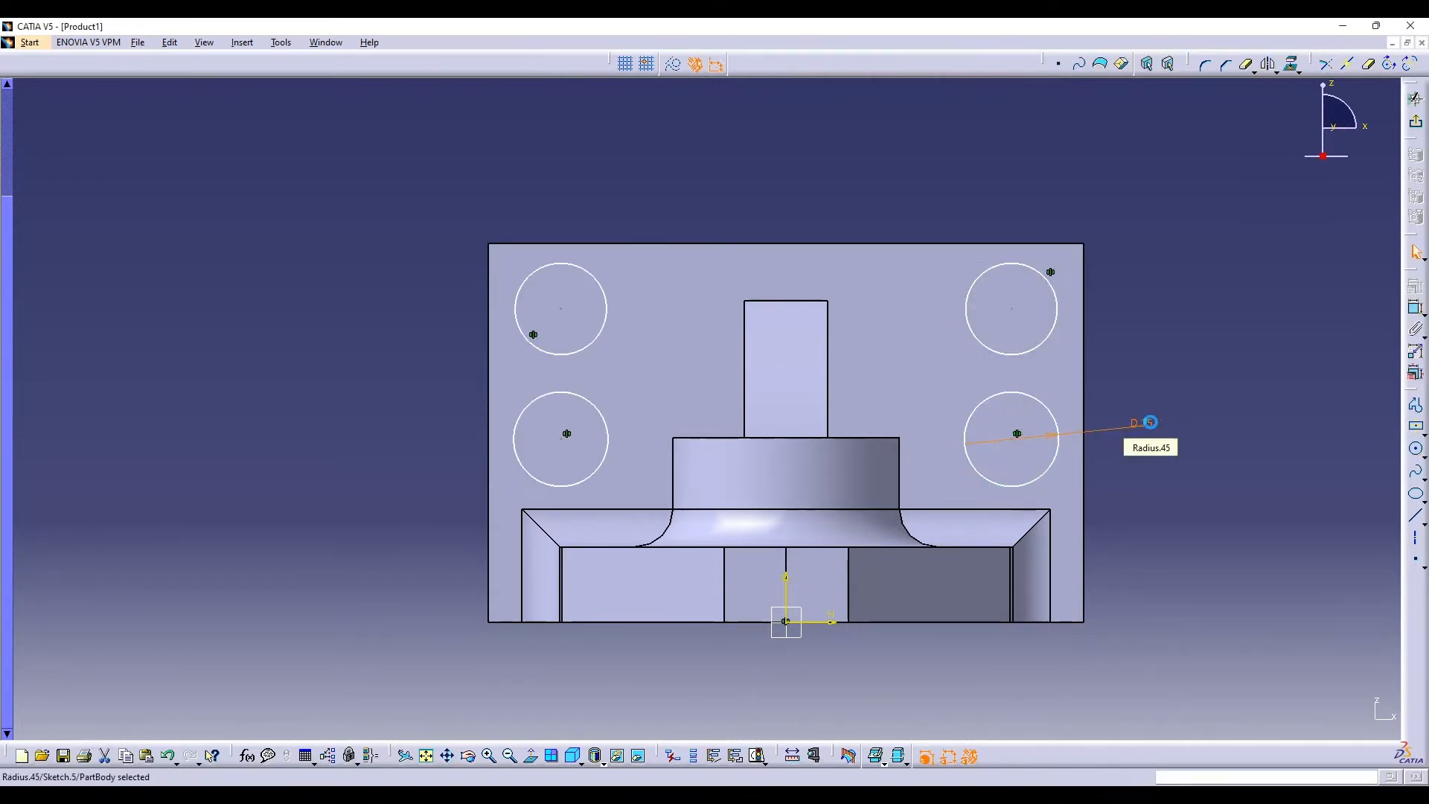
Add diameter dimensions to both upper circles and the mirrored lower circle
double_click(1415, 308)
click(1057, 314)
click(1149, 314)
click(606, 316)
click(648, 330)
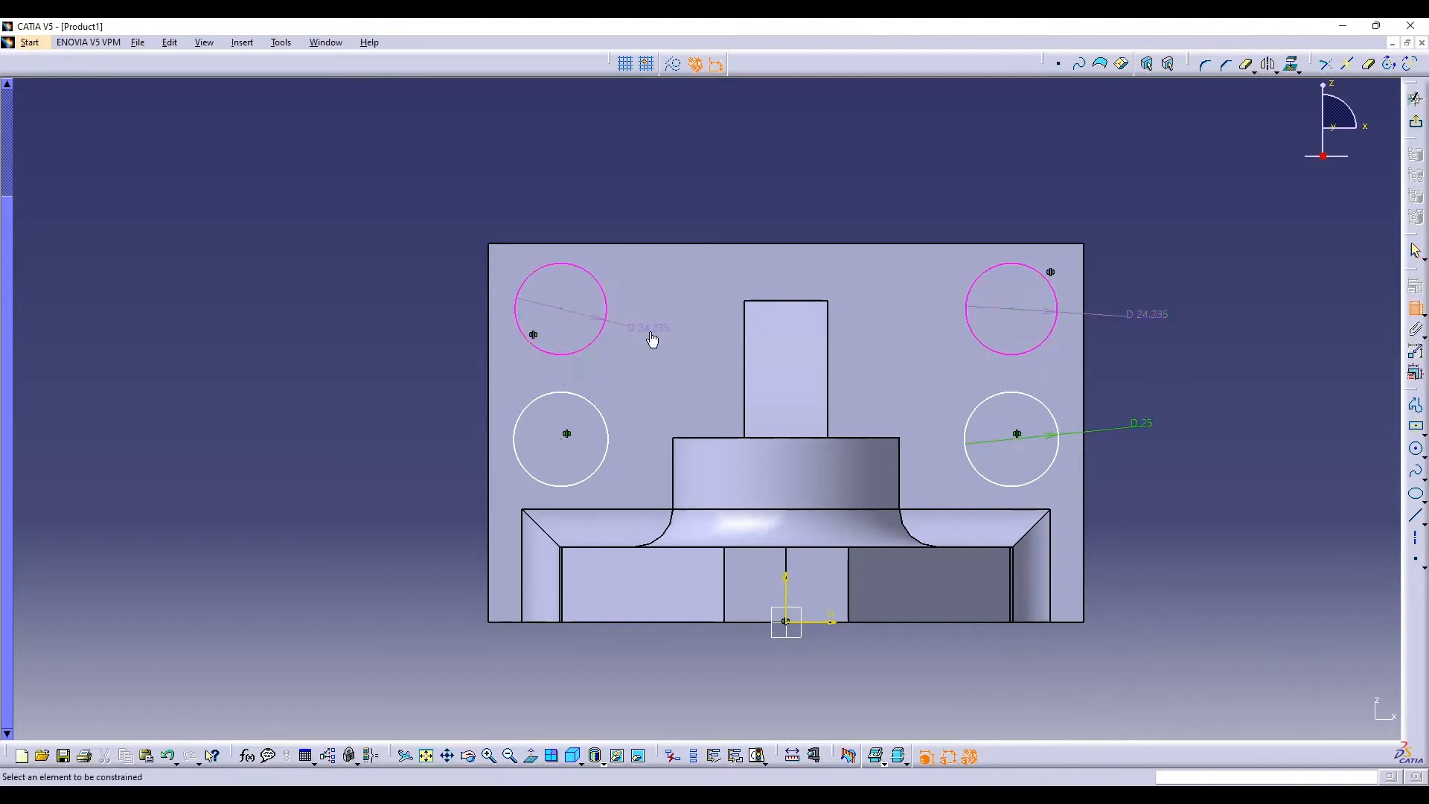
click(607, 430)
click(645, 414)
Set the diameters of both upper circles on the wall to 25 mm
double_click(1151, 314)
text(25)
key(Return)
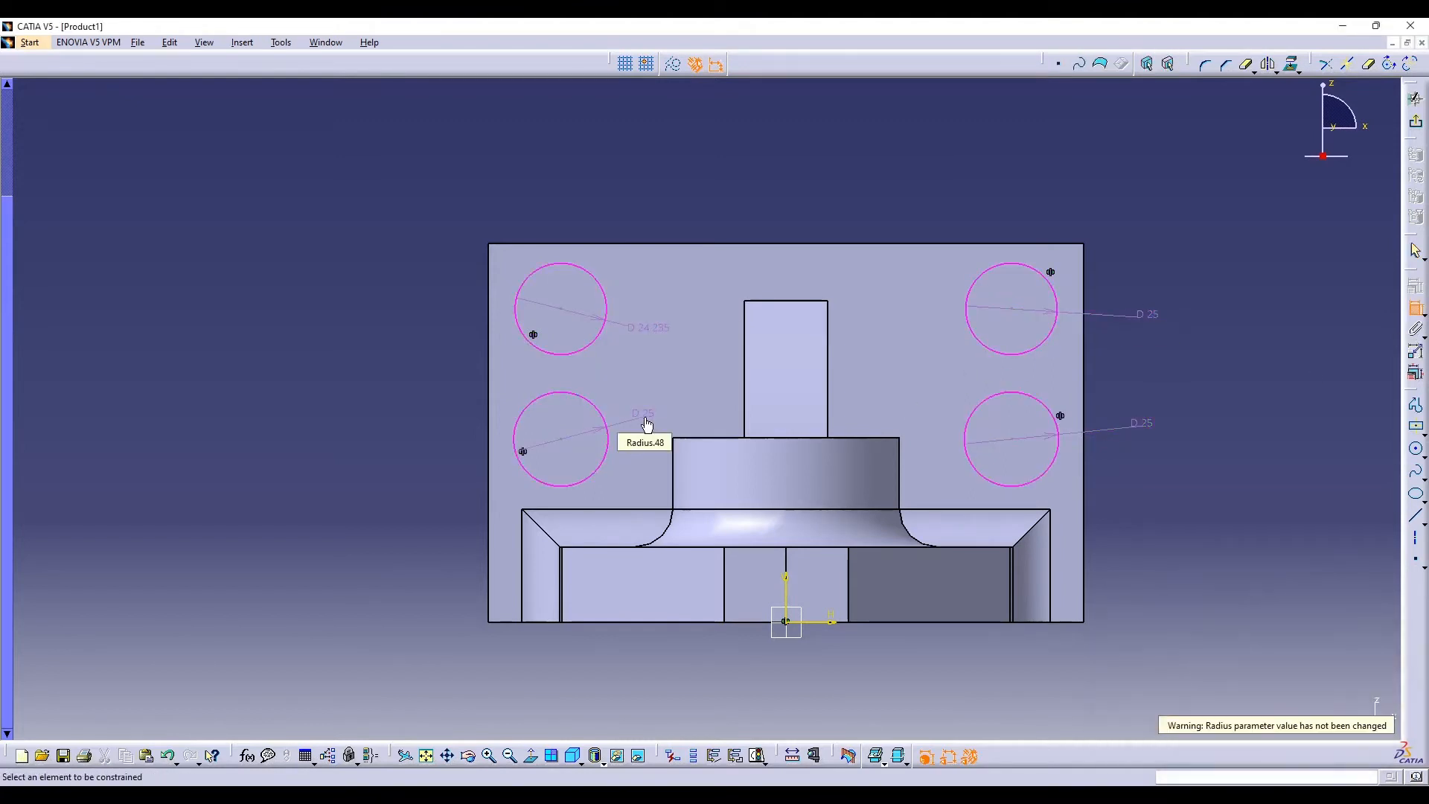
double_click(655, 331)
text(25)
key(Return)
click(280, 42)
click(372, 258)
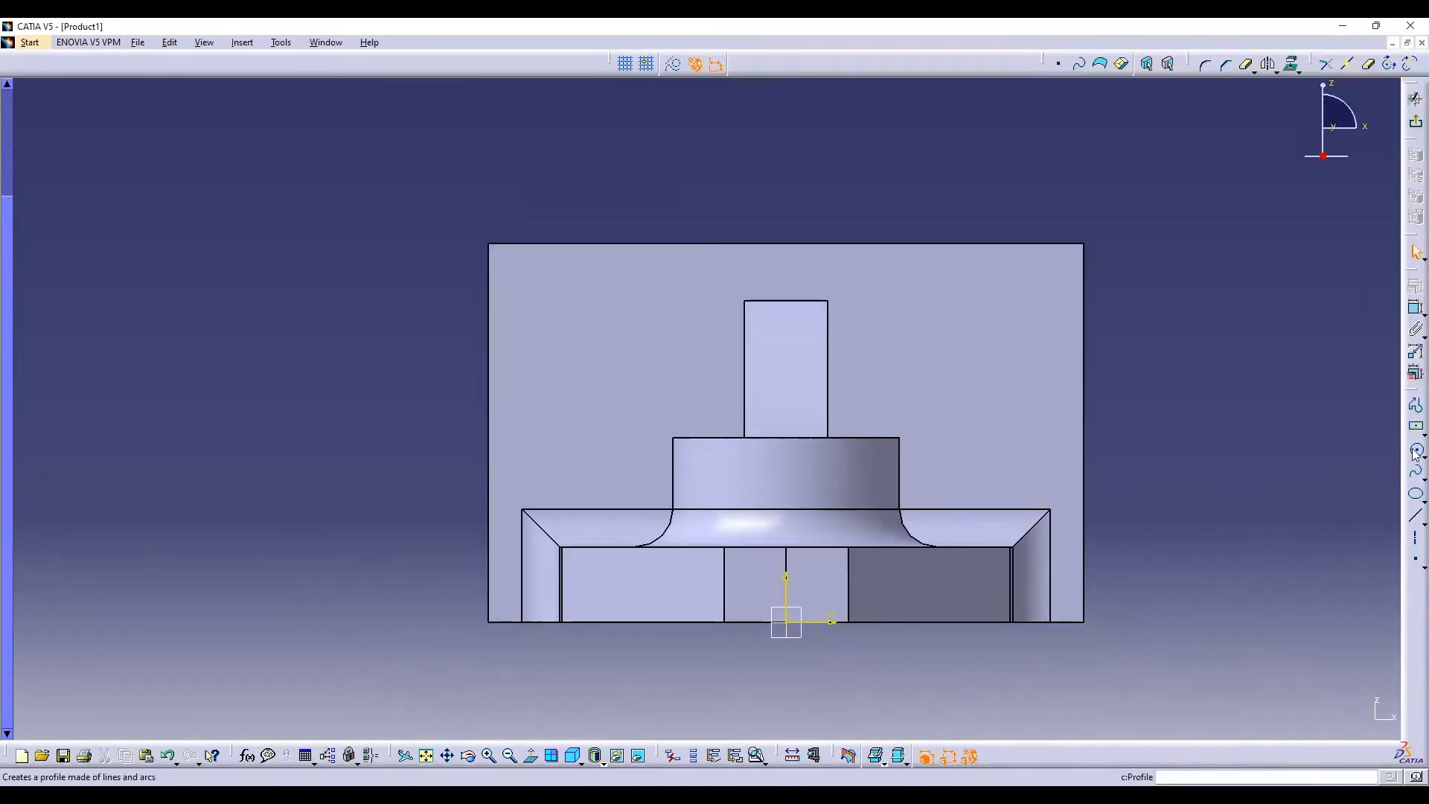
Sketch one circle near the wall's upper corner, mirror it about the vertical axis, and finish the sketch
click(1413, 449)
click(1008, 314)
click(1031, 358)
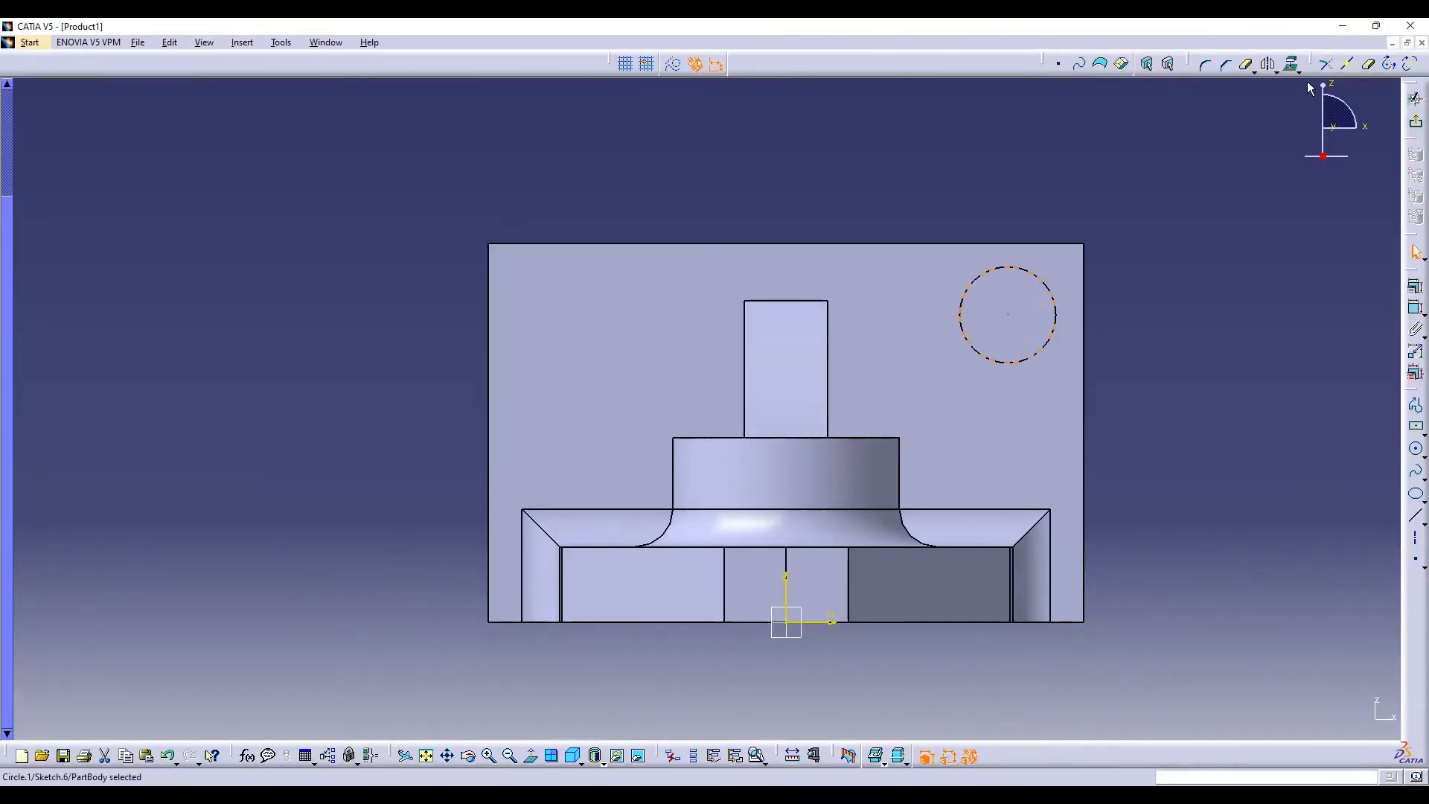
click(1268, 66)
click(786, 581)
click(1415, 121)
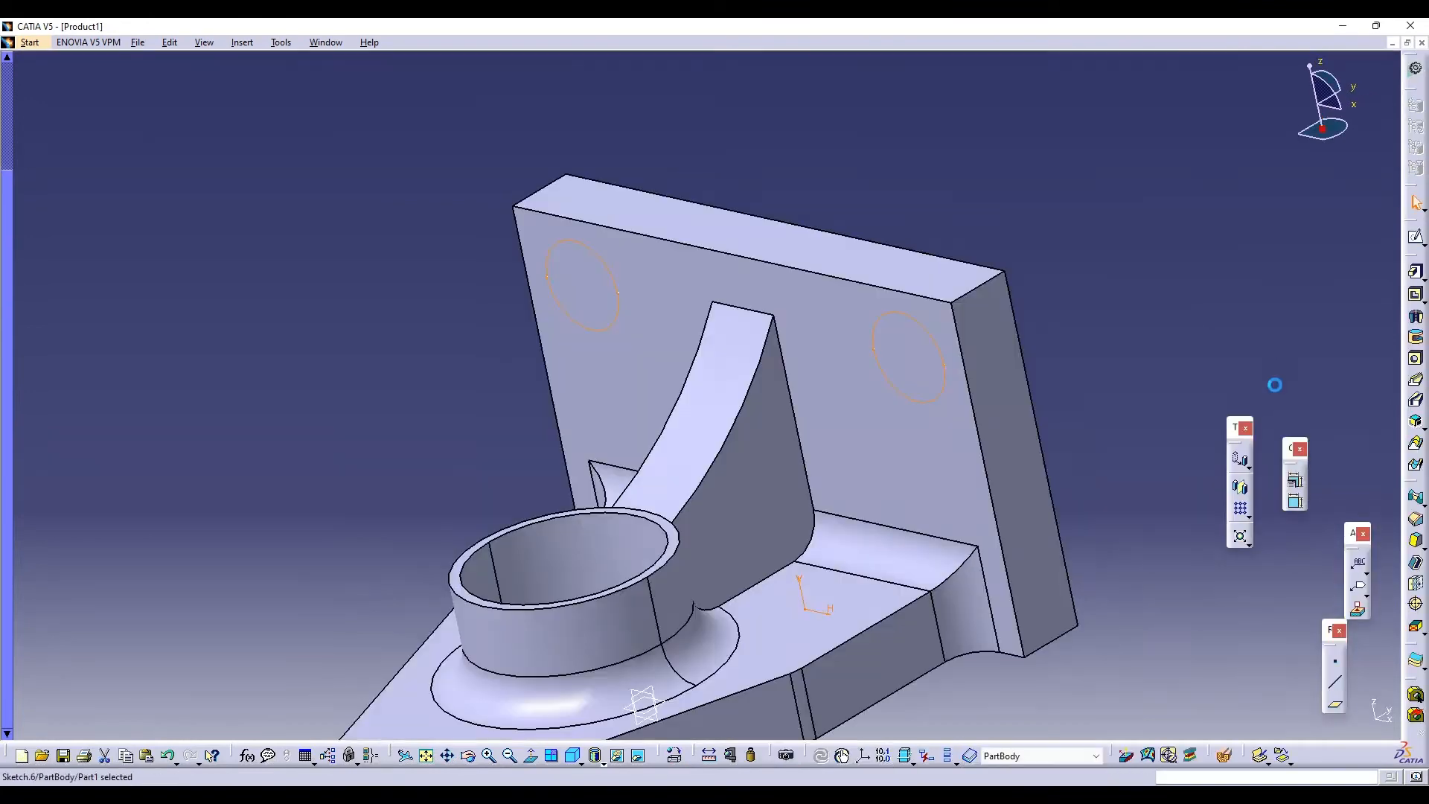
Cut the two circles through the wall as a pocket 33 mm deep
click(1416, 296)
click(1363, 718)
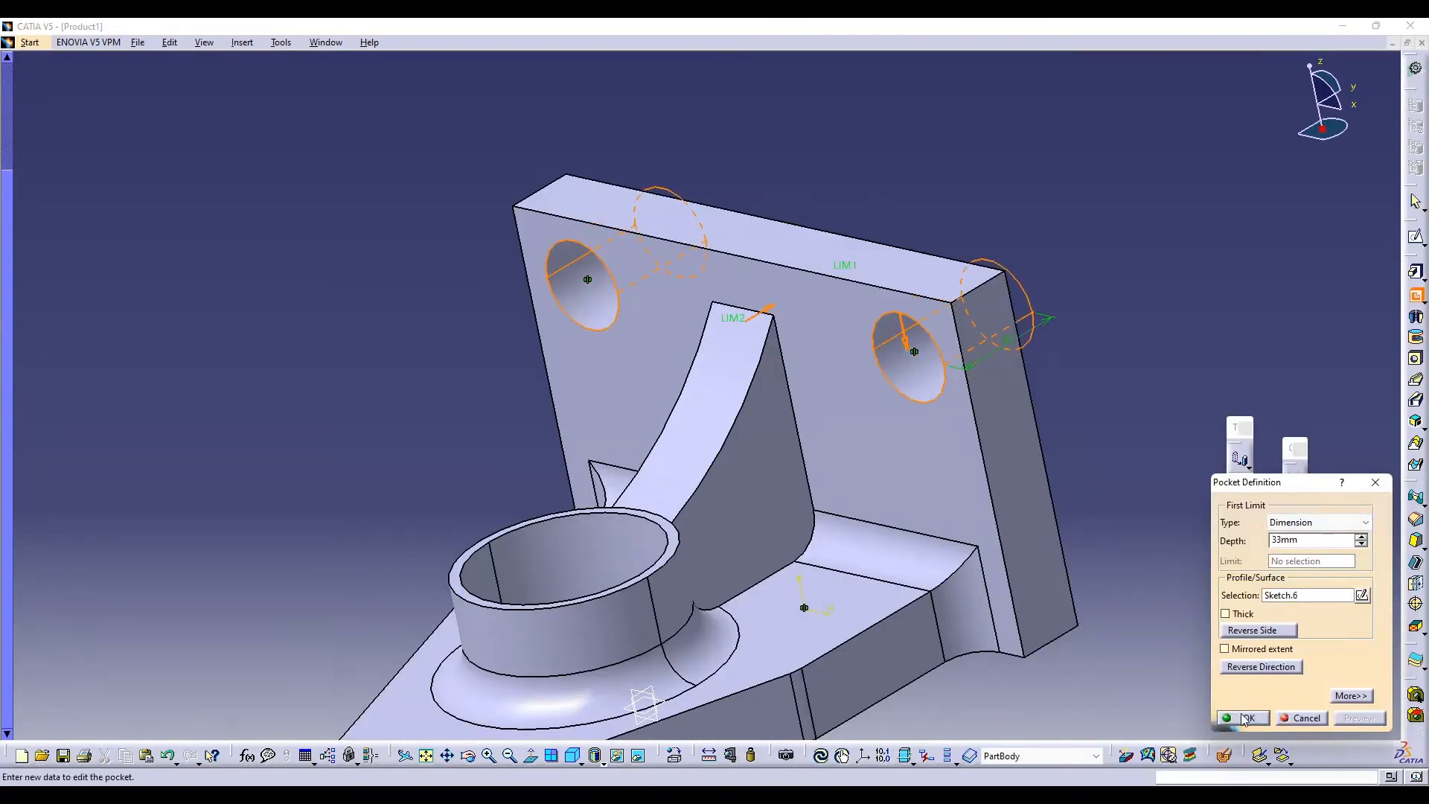
click(1244, 719)
Sketch three small circles in a diagonal row on the rib's side face and cut them through the rib as a pocket
click(785, 509)
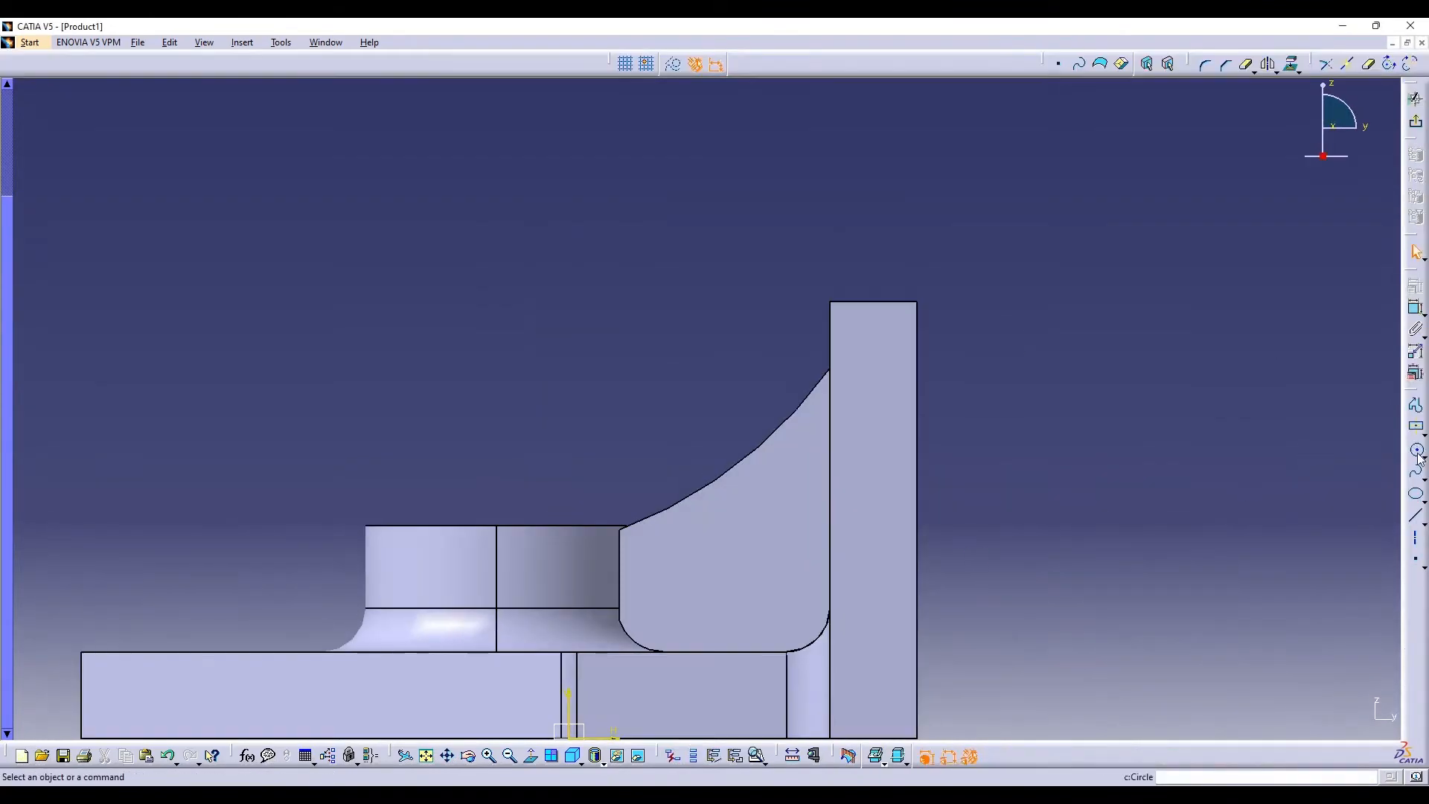
click(777, 501)
click(787, 510)
click(1416, 448)
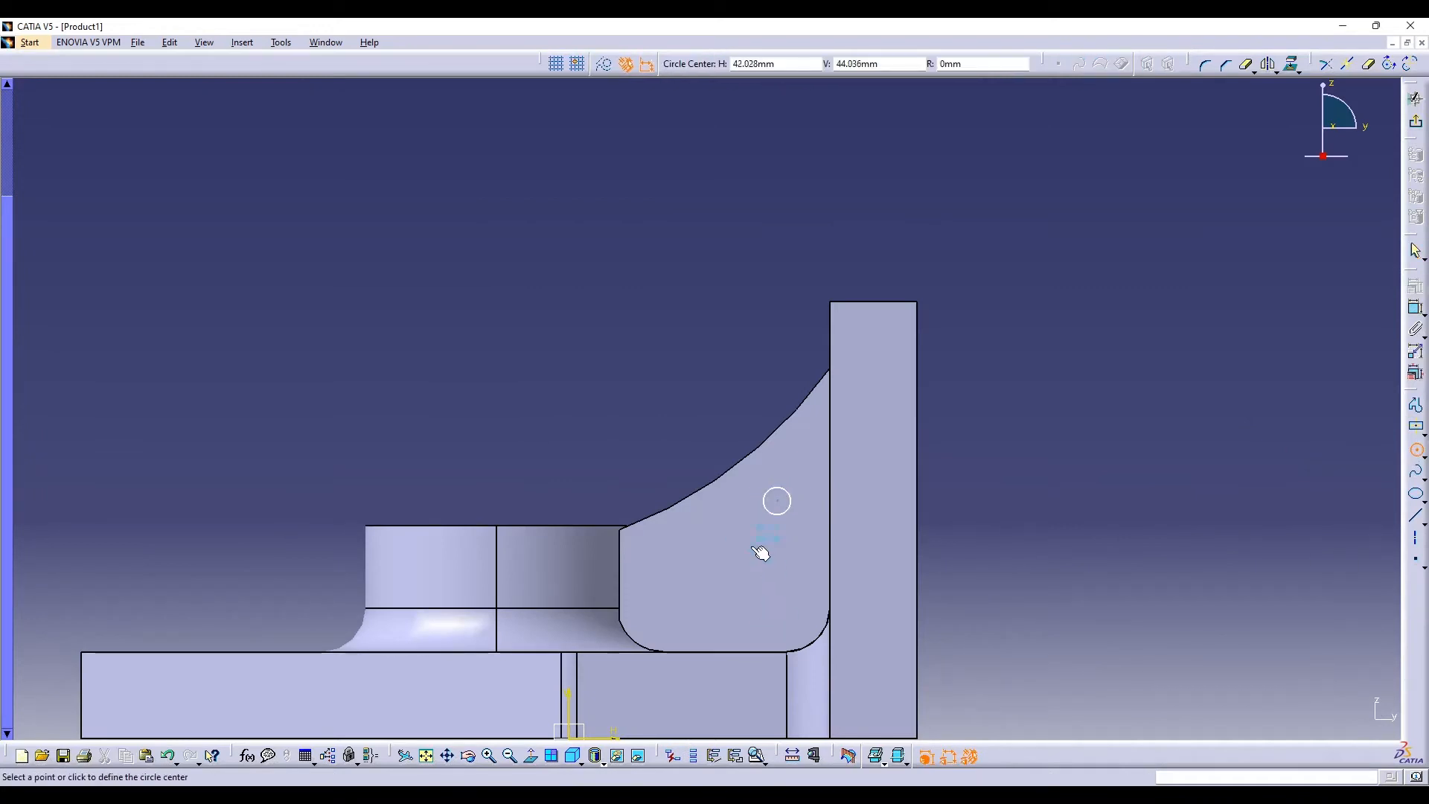
click(752, 547)
click(760, 558)
click(1423, 456)
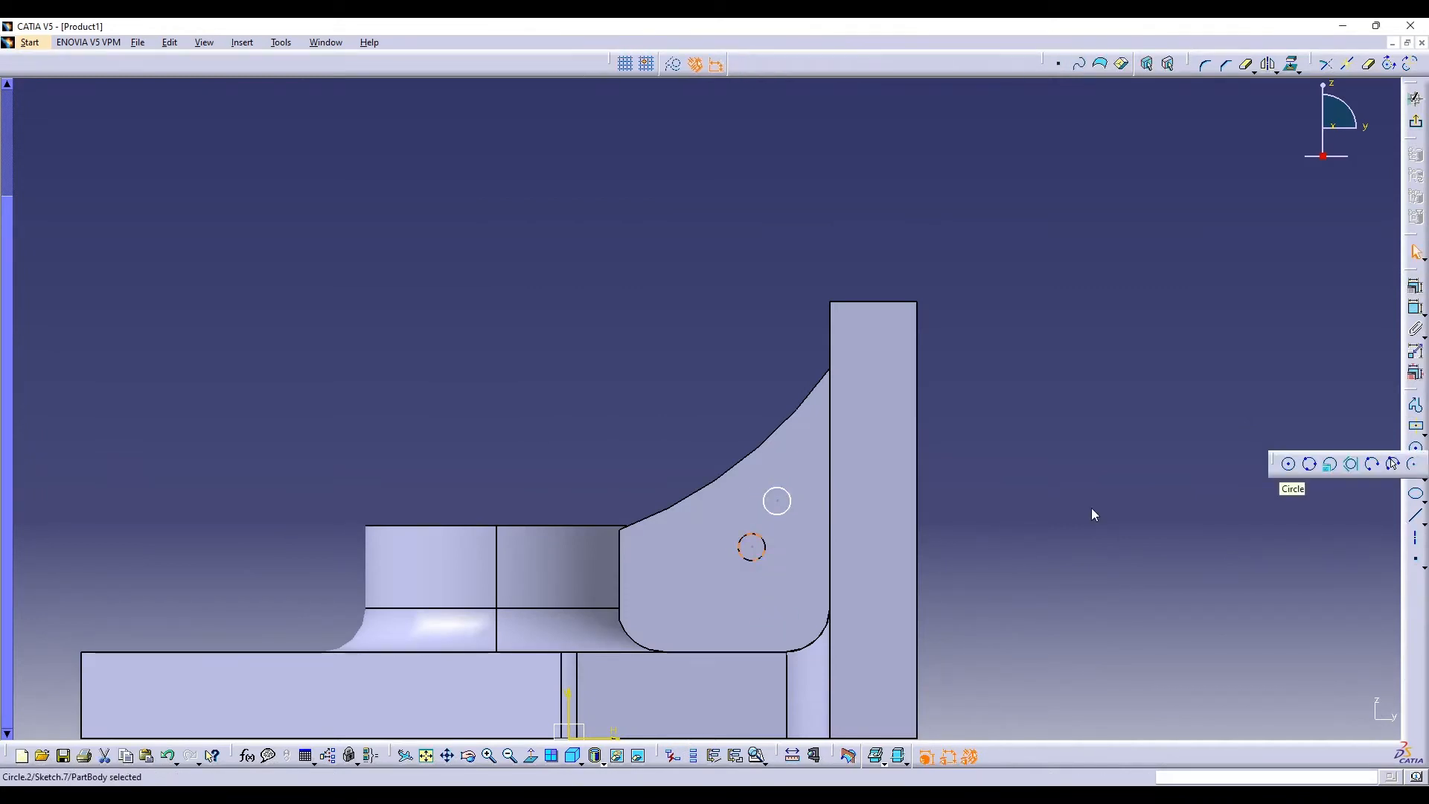
click(713, 586)
click(722, 595)
click(1415, 295)
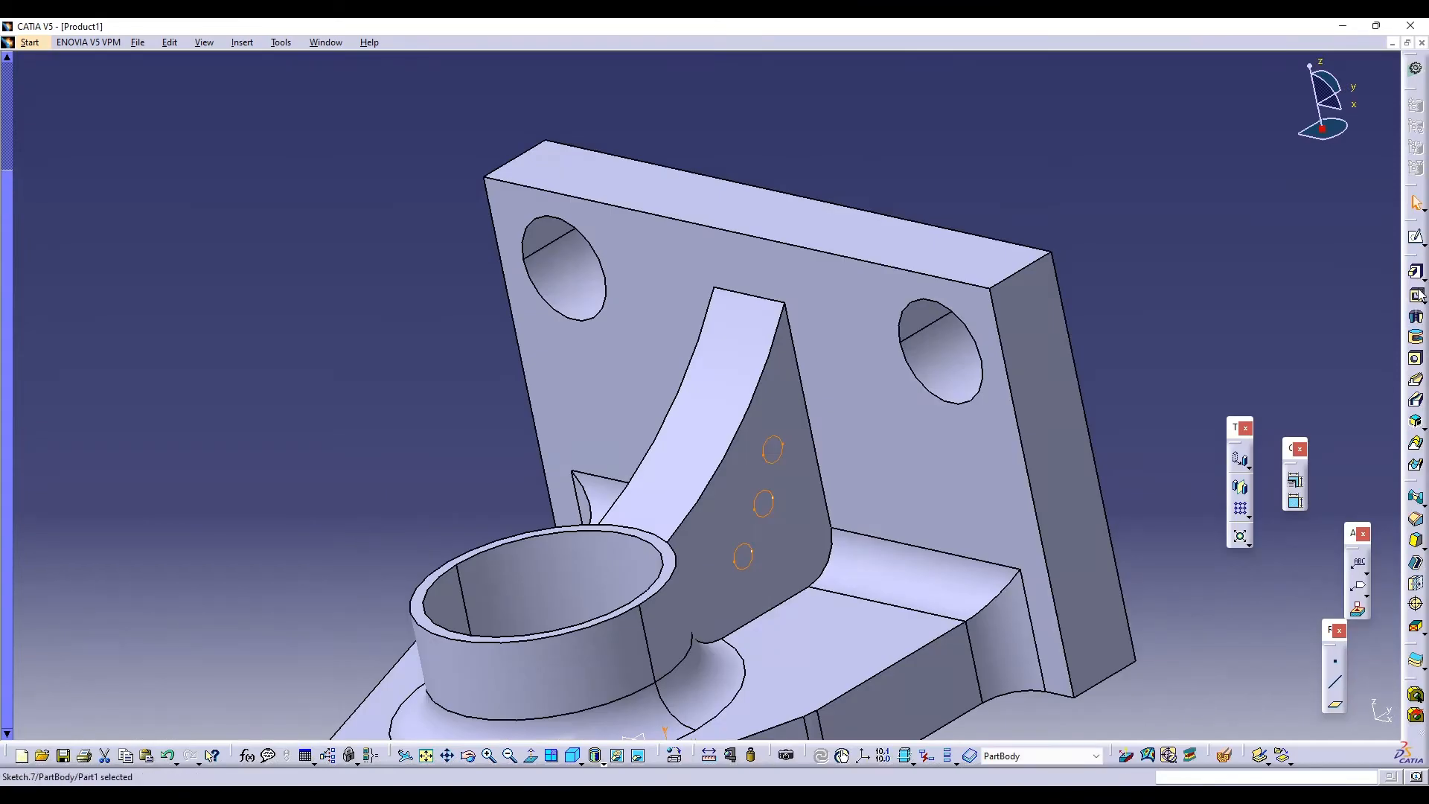
click(1242, 717)
Sketch a small circle inside the boss on the part's mid-plane and pocket it through one side of the boss wall
middle_drag(567, 533, 673, 291)
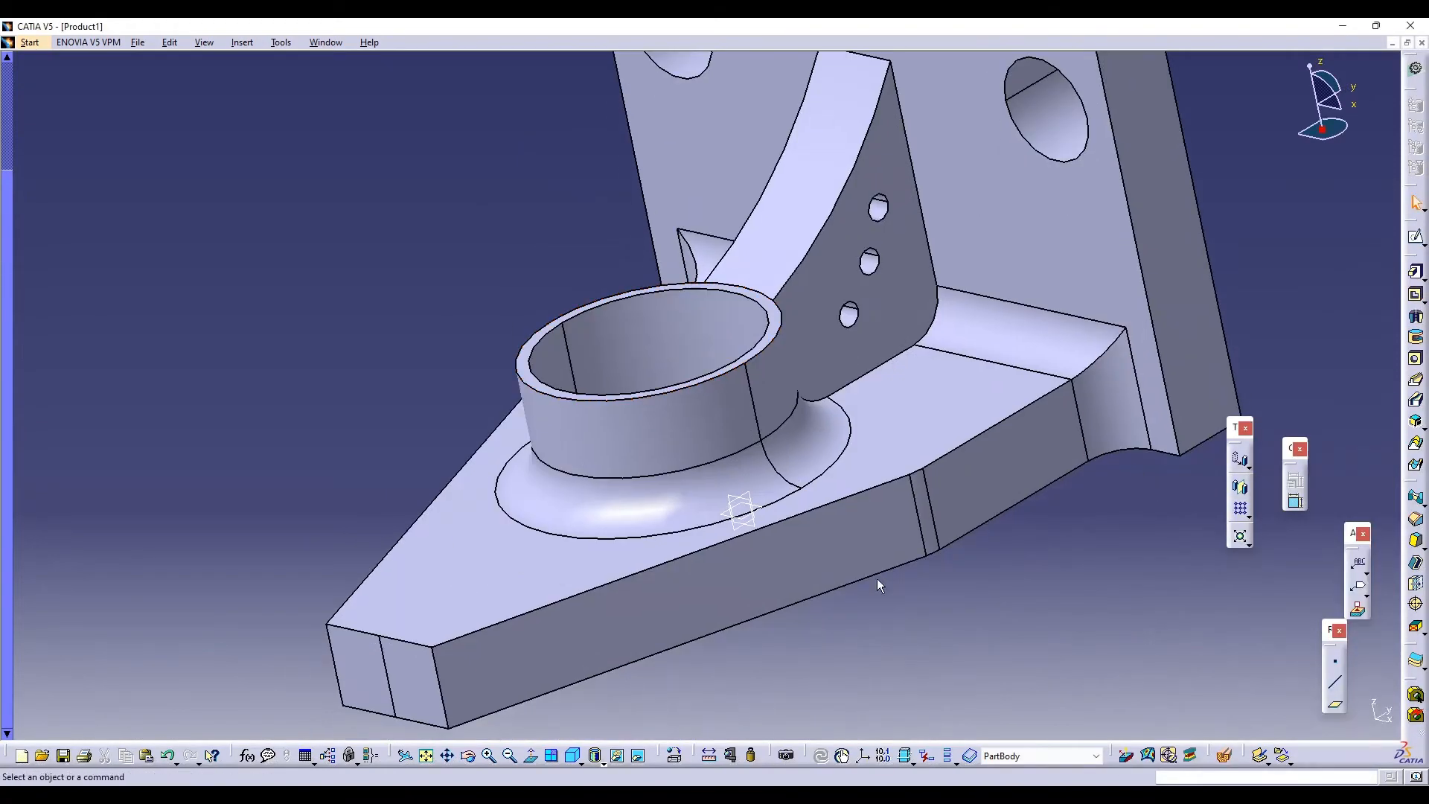
click(823, 304)
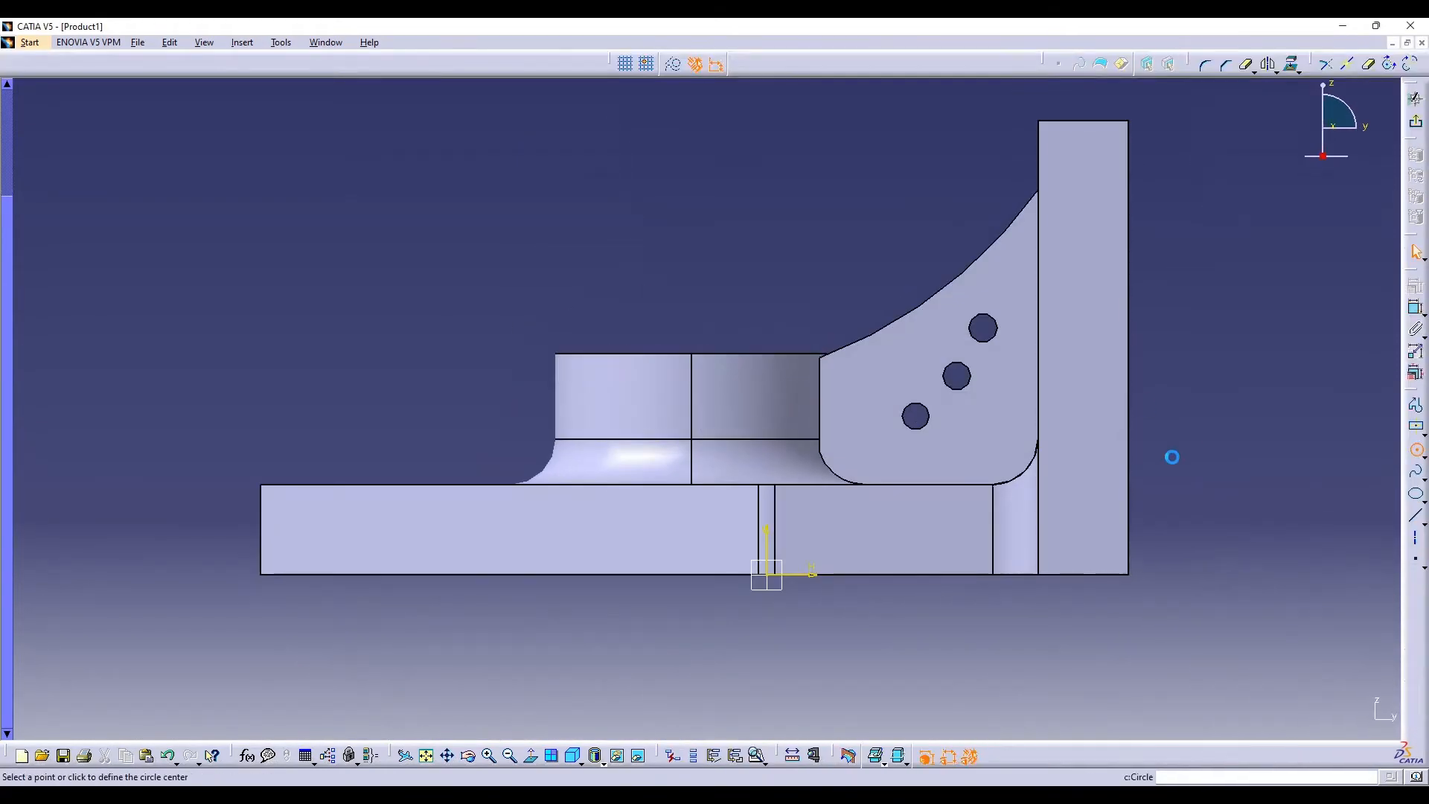
click(1415, 99)
click(1416, 295)
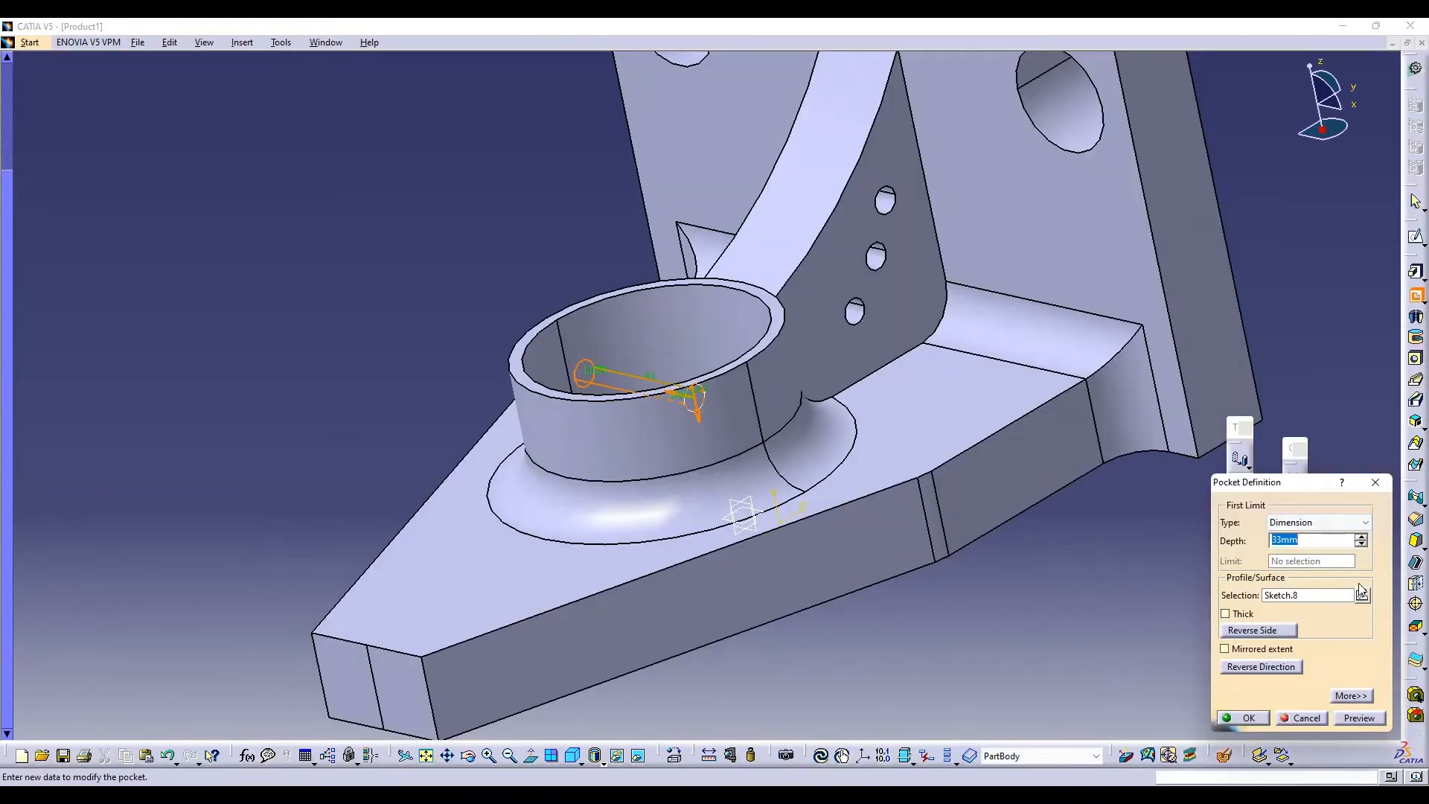
click(1363, 538)
click(1248, 719)
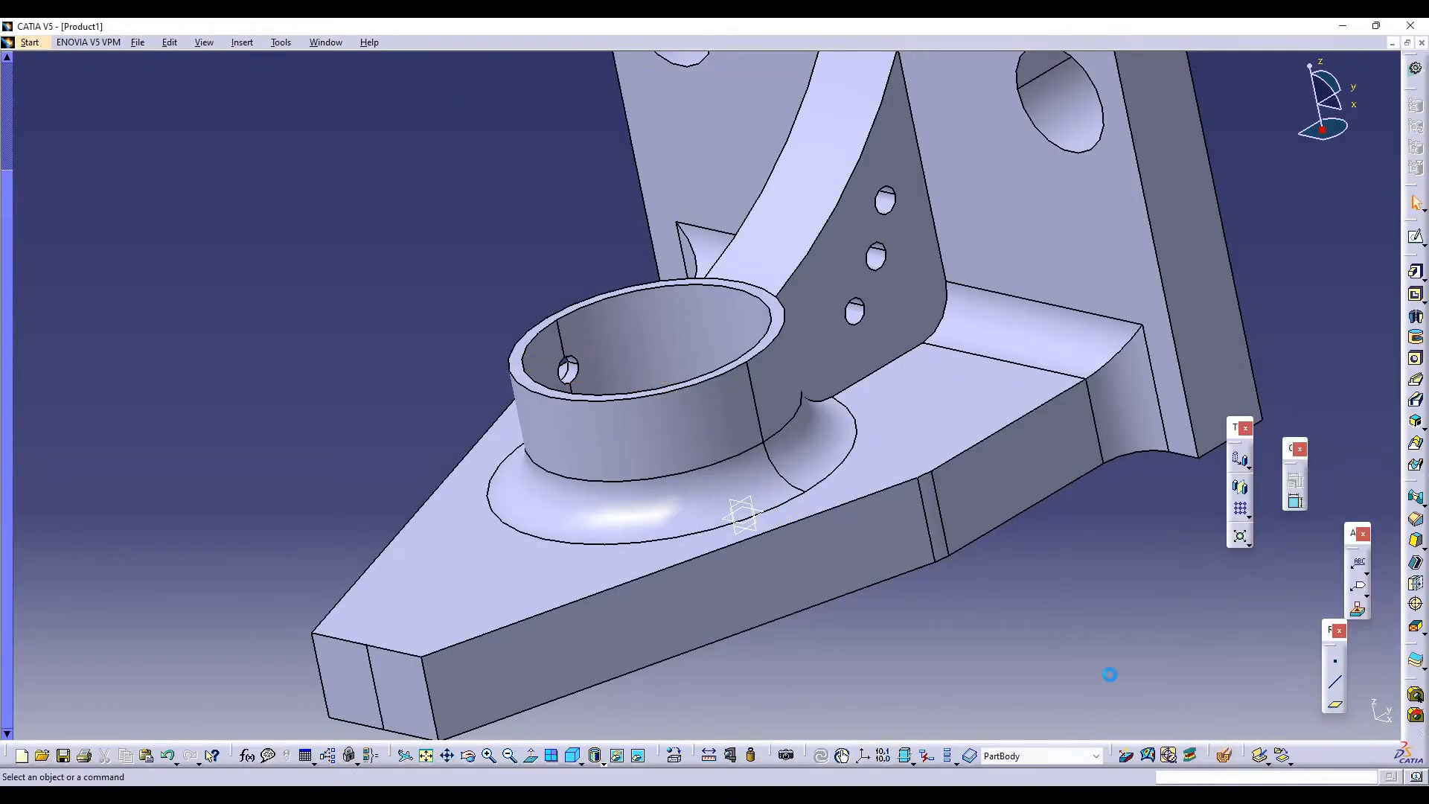
scroll(372, 504, up, 4)
scroll(17, 212, down, 2)
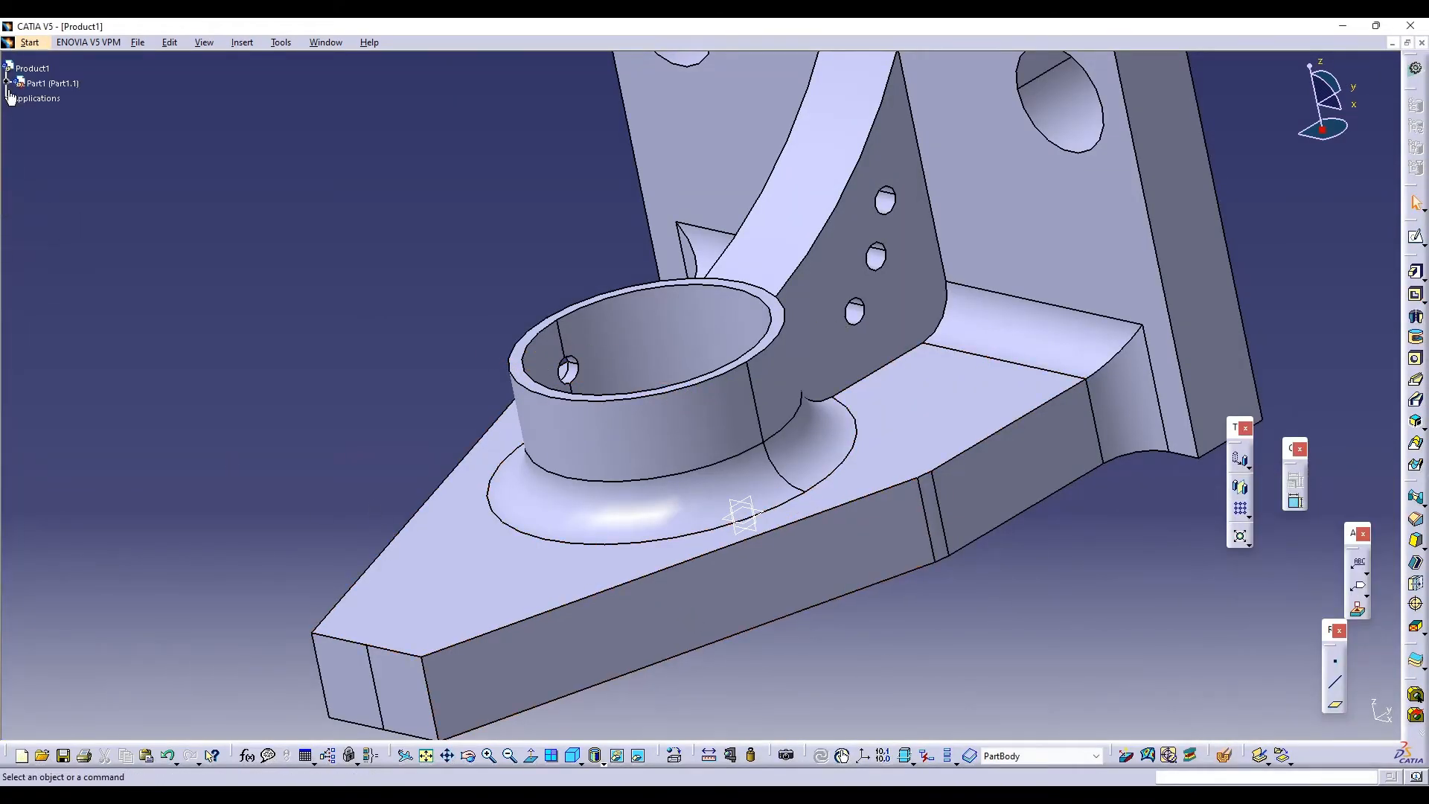
Enable mirrored extent on the boss hole's pocket so that it cuts through both sides of the boss wall
click(16, 98)
click(27, 158)
double_click(74, 355)
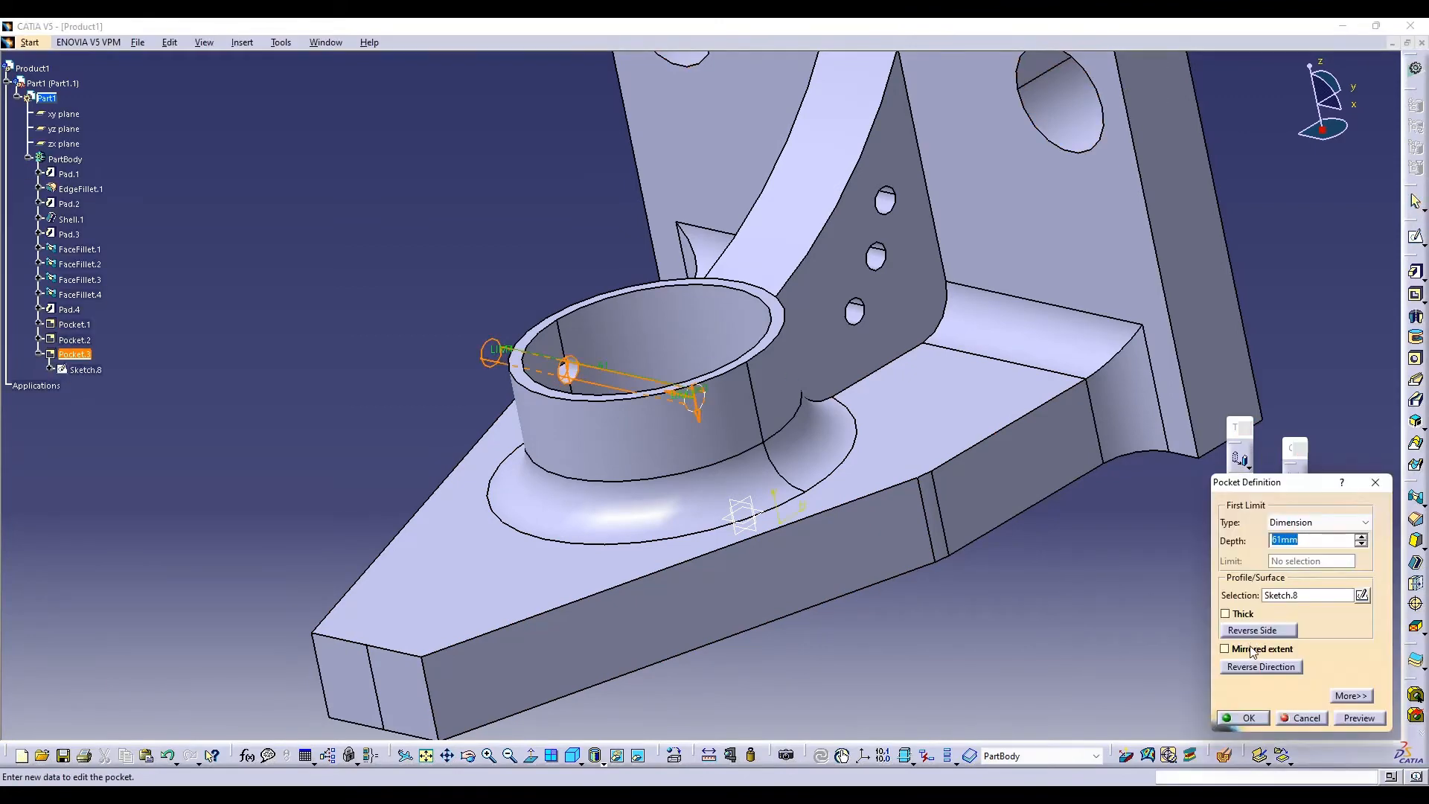
click(1249, 647)
click(1304, 720)
Round the base plate's narrow end with a tritangent fillet between its side faces, removing the end face
middle_drag(985, 667, 990, 613)
click(1424, 510)
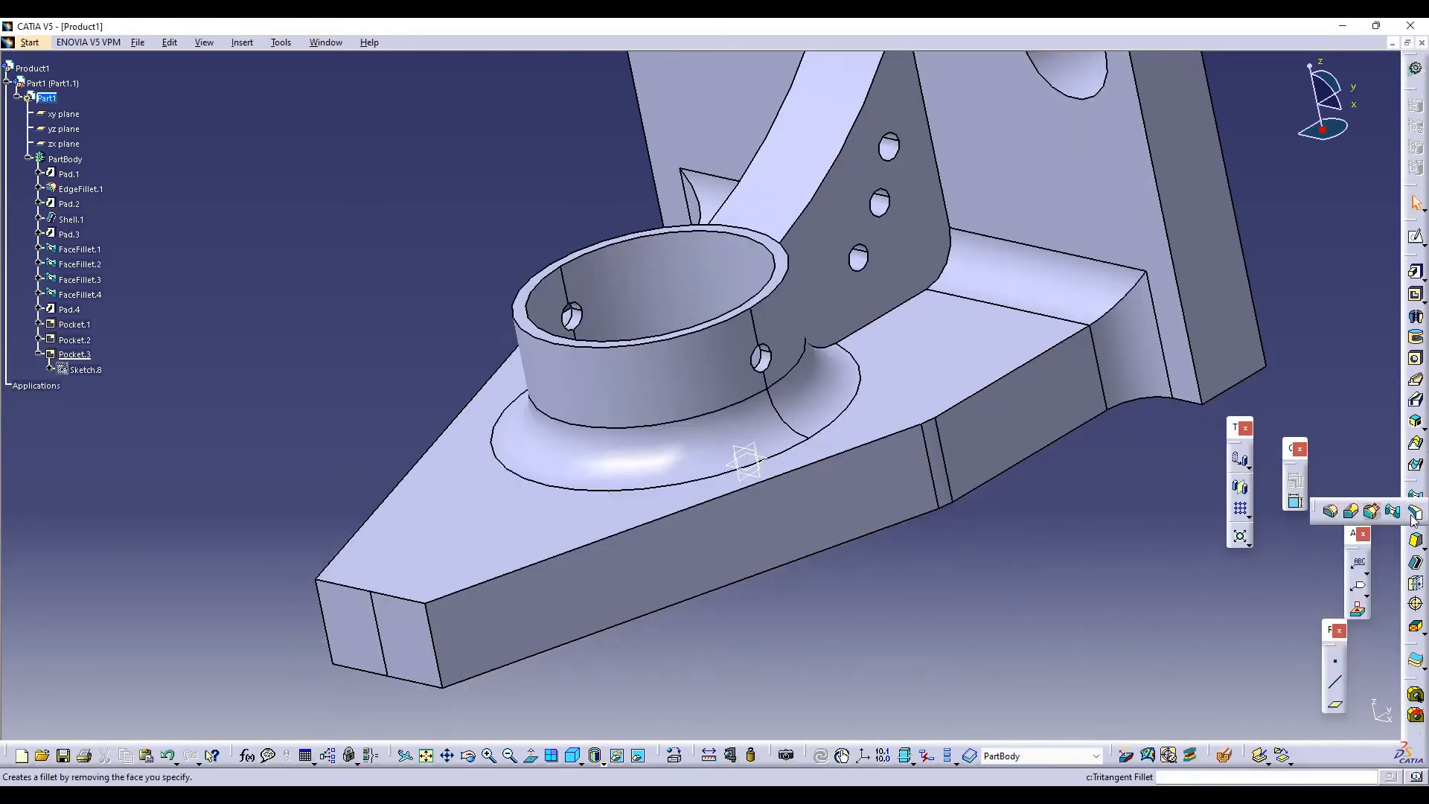
click(1413, 510)
click(514, 602)
middle_drag(514, 602, 690, 545)
click(609, 580)
click(819, 506)
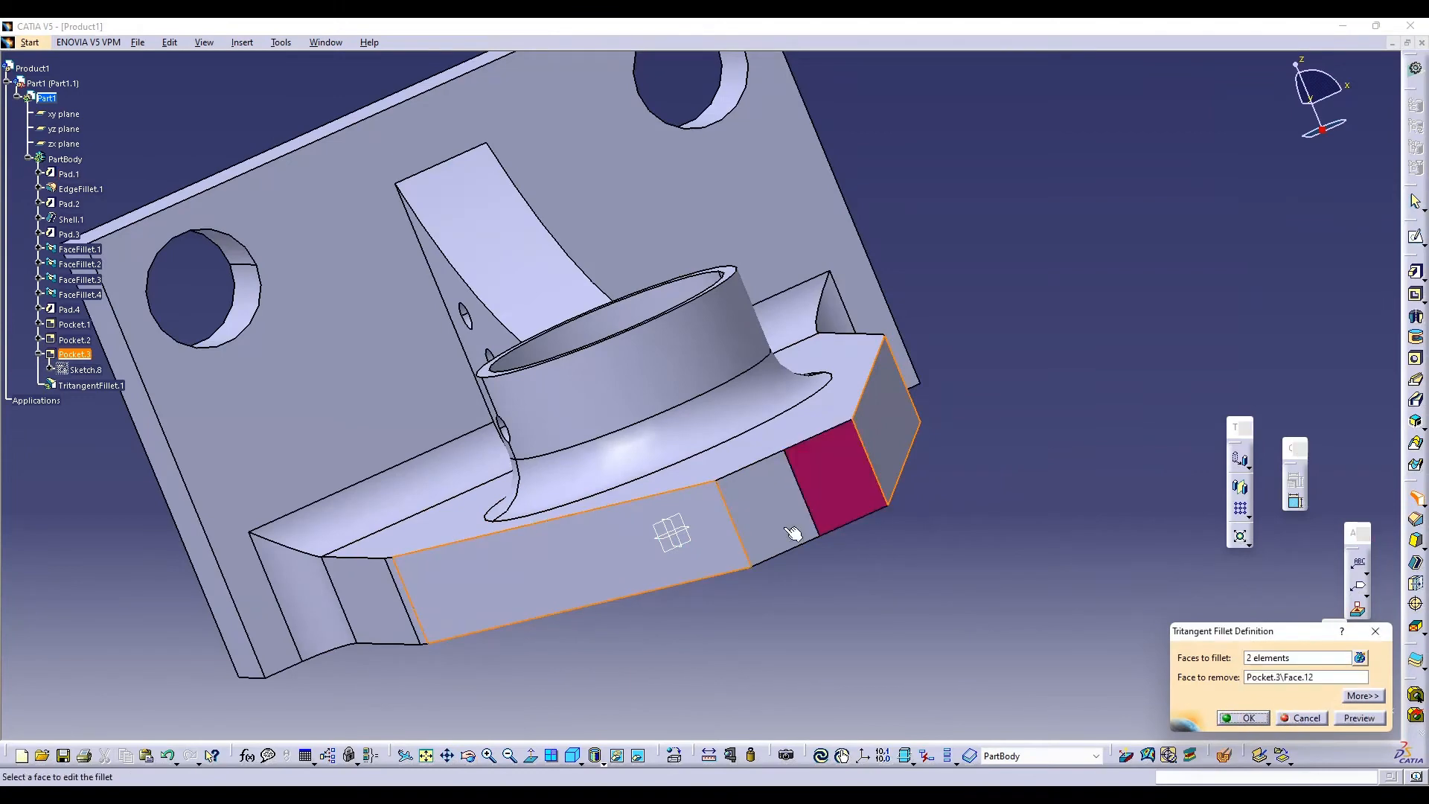
click(1243, 717)
middle_drag(1003, 614, 968, 506)
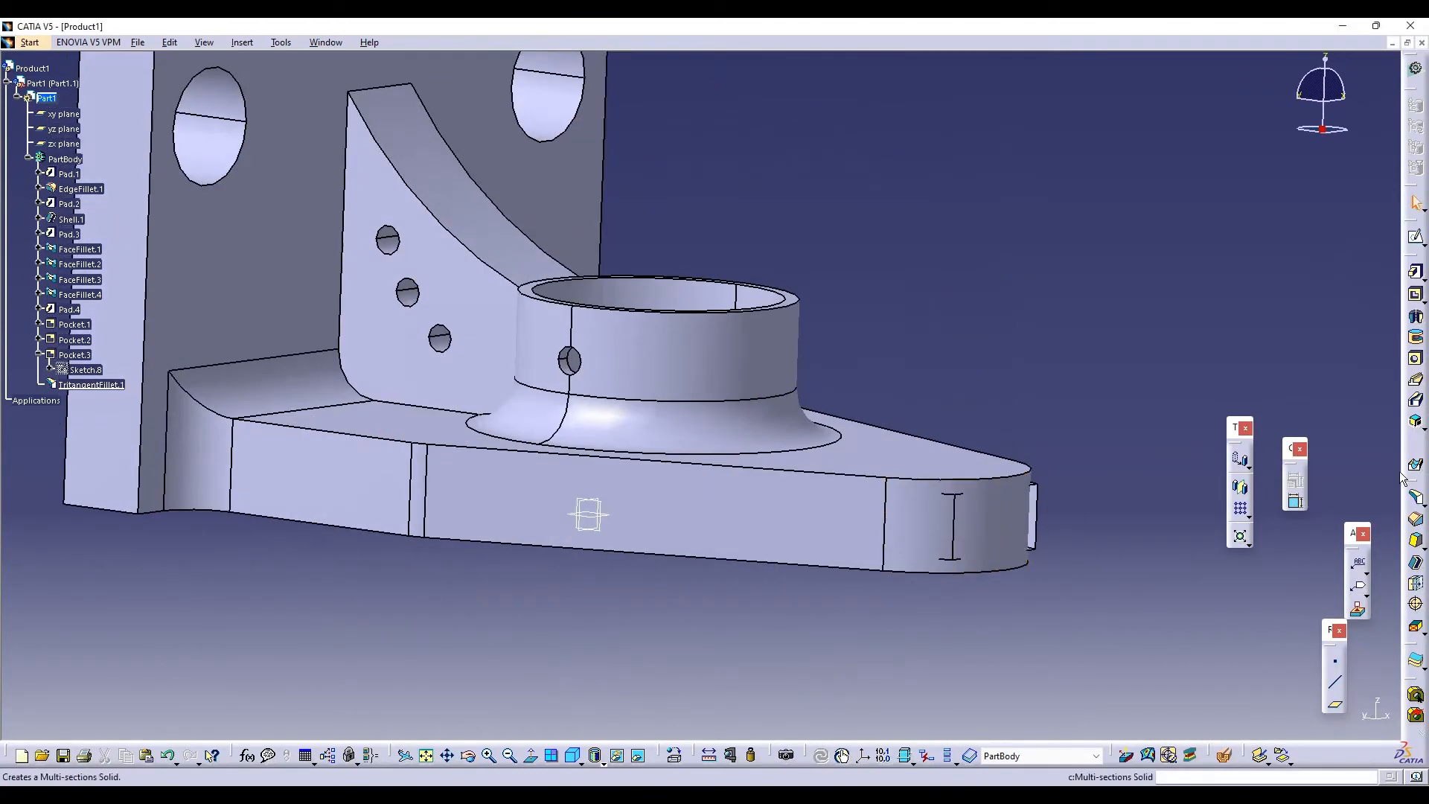
click(1424, 506)
click(1330, 514)
click(629, 538)
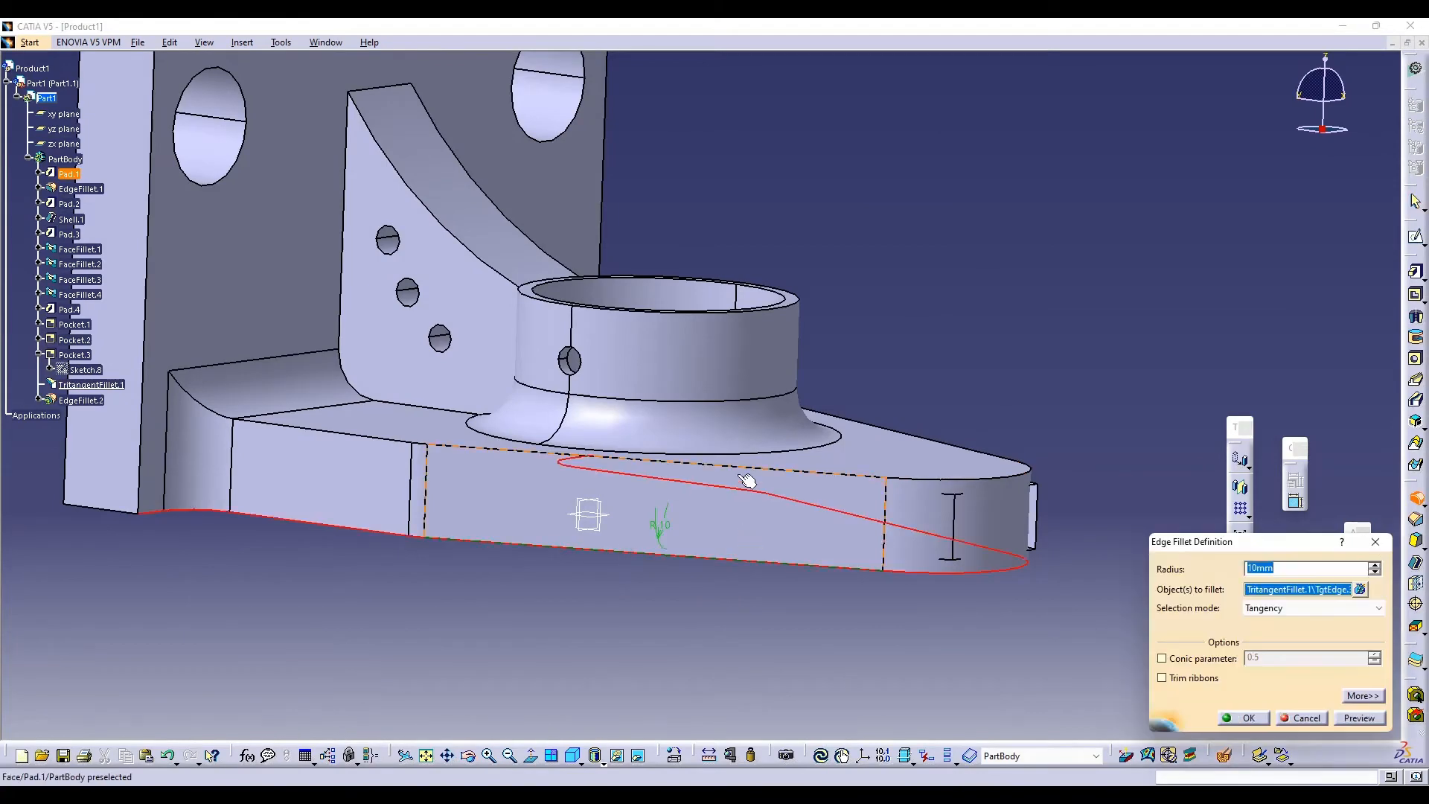
click(1375, 541)
Create a face-face fillet between the base plate's side face and top face
click(1423, 509)
click(1393, 513)
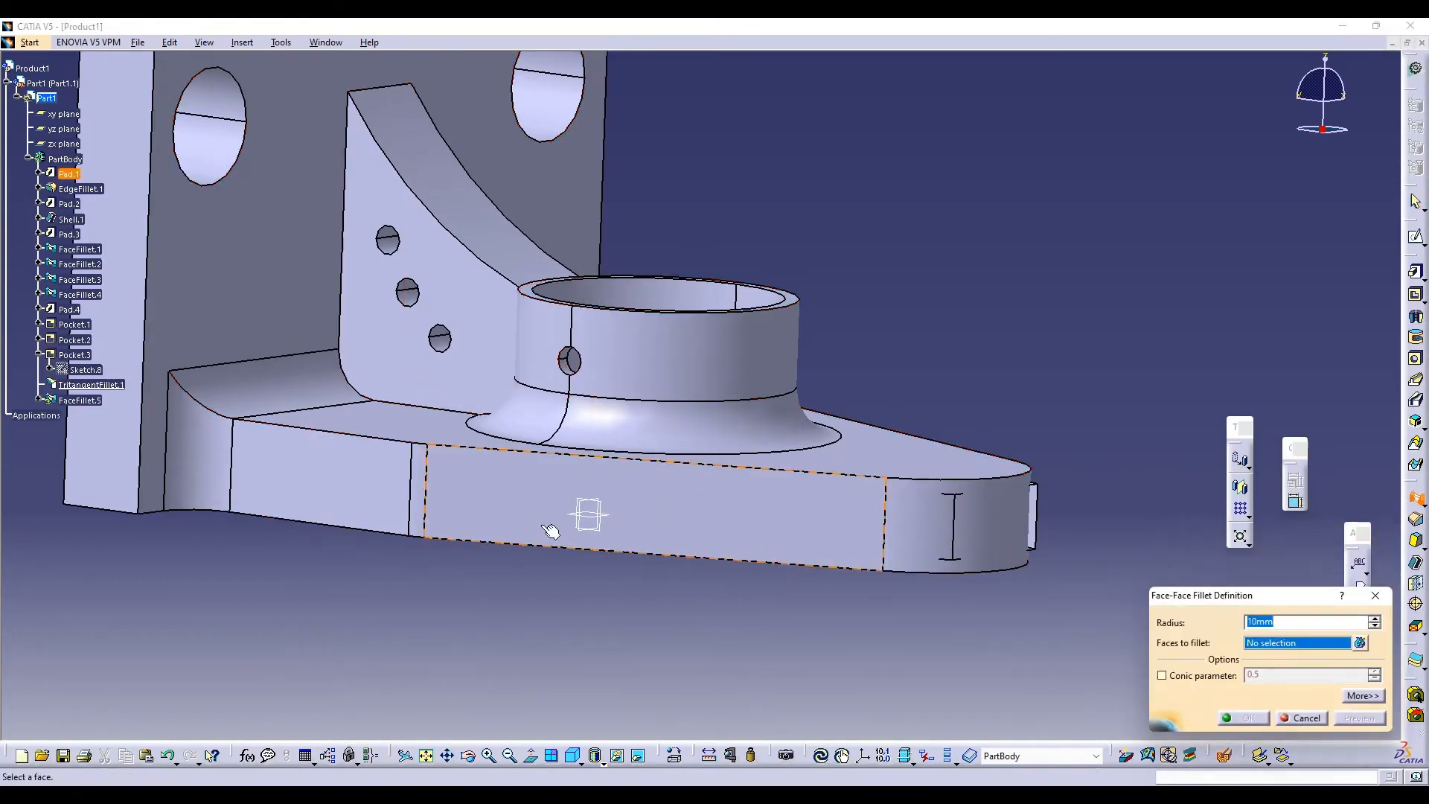
click(547, 528)
click(856, 455)
click(1364, 718)
click(1243, 717)
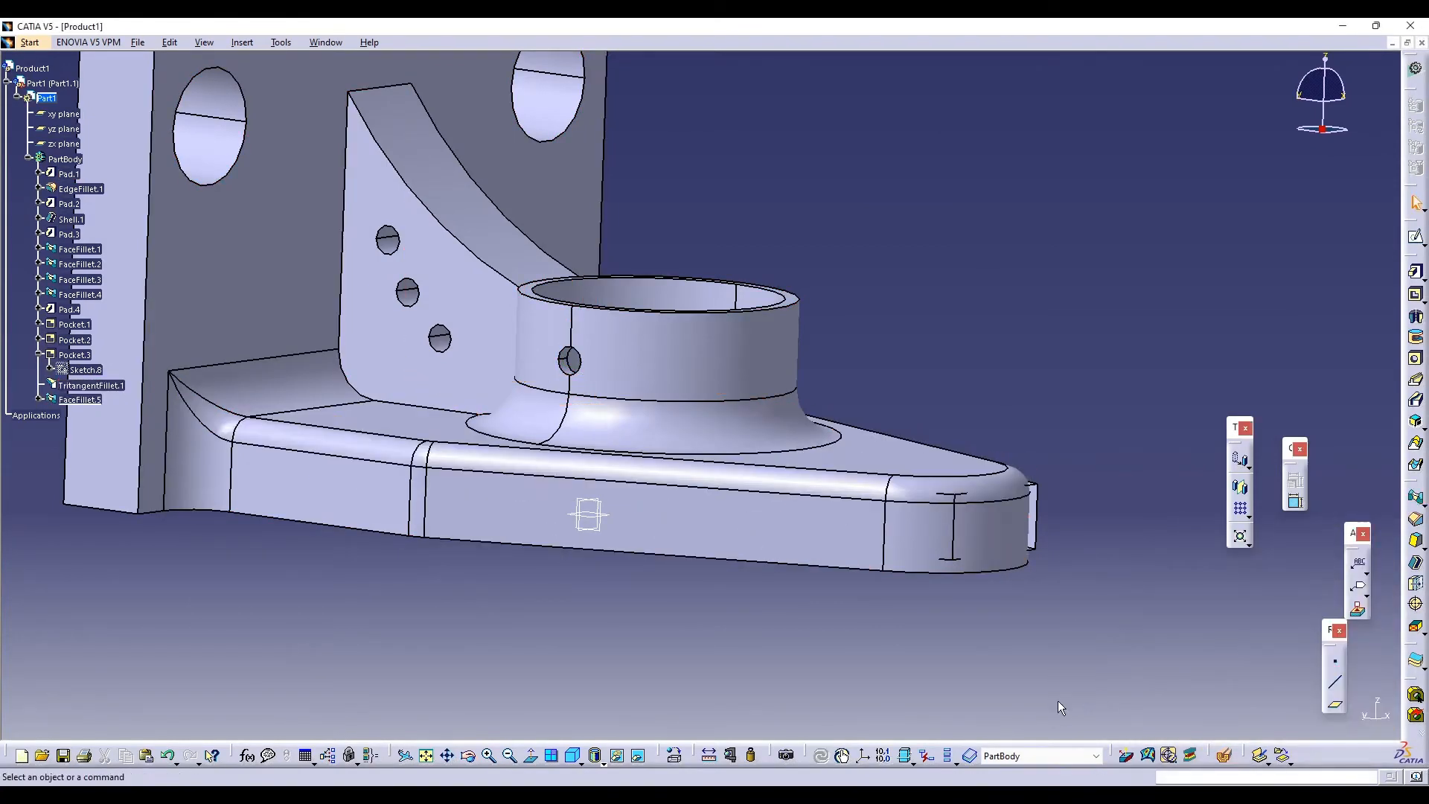
Create a face-face fillet between the base plate's side face and its underside
click(1416, 501)
click(655, 515)
middle_drag(656, 515, 712, 358)
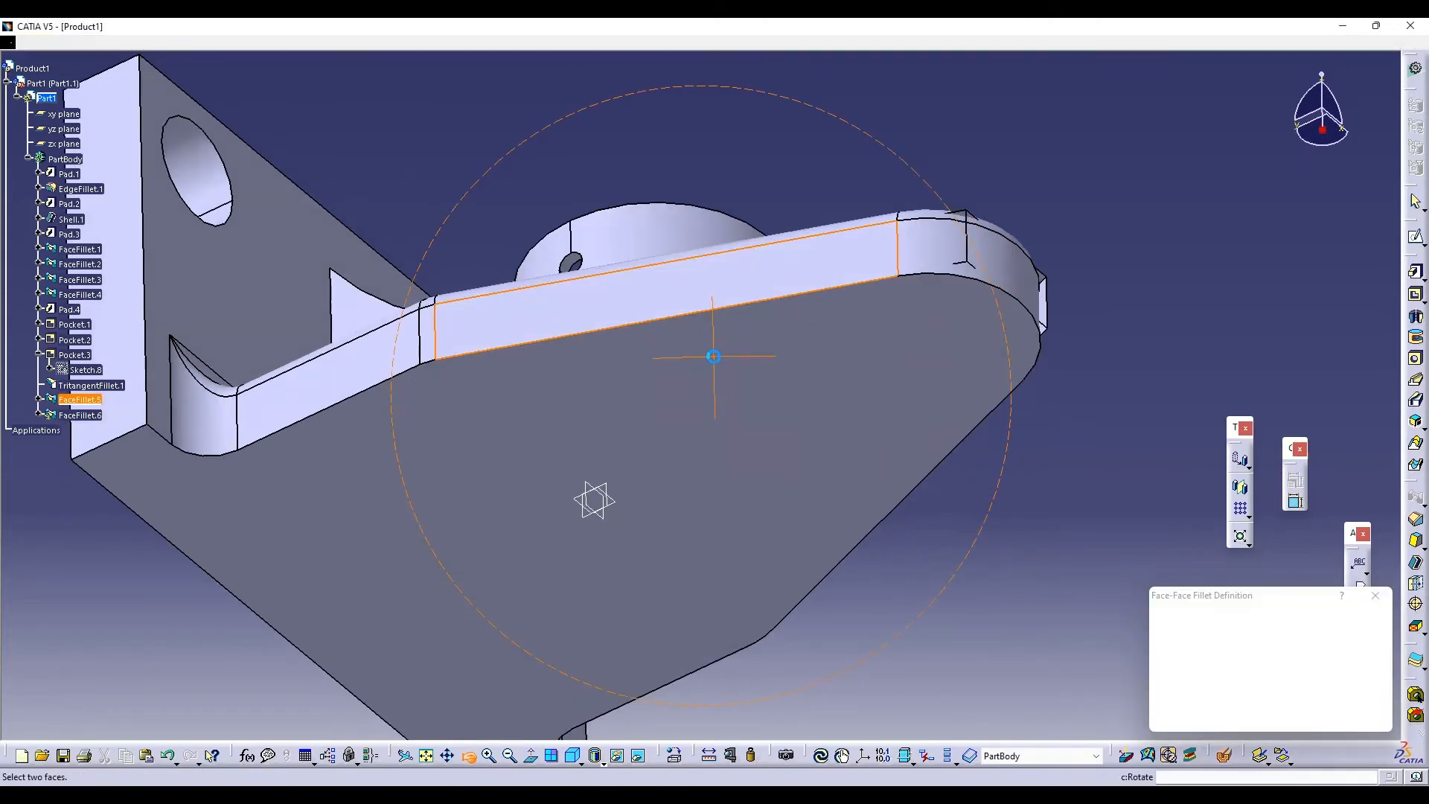
click(711, 364)
click(1243, 717)
Create a 5 mm face-face fillet between the upright wall's side face and its front face
middle_drag(888, 675, 1144, 743)
click(1416, 498)
click(358, 327)
click(521, 312)
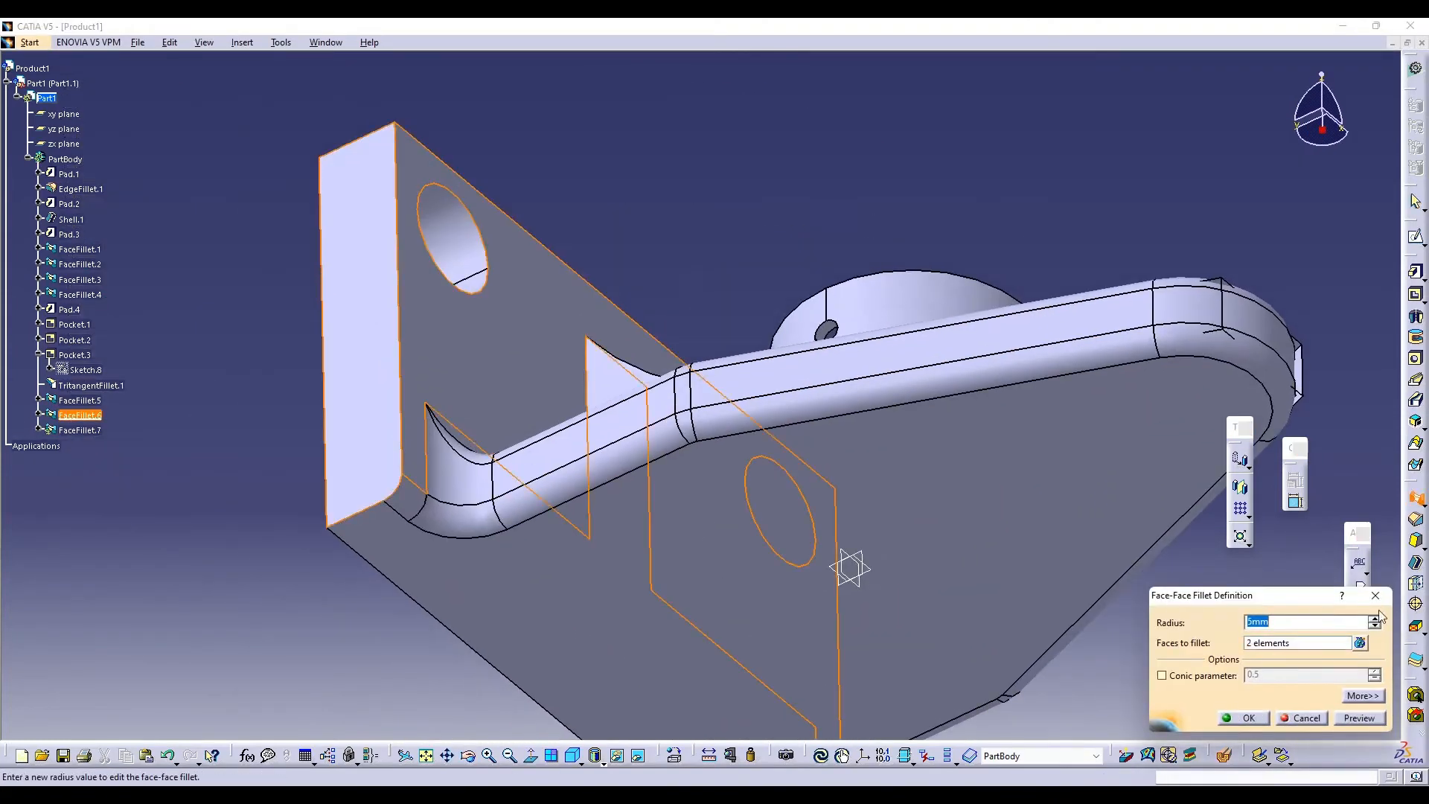
click(1360, 716)
click(1237, 713)
Create a face-face fillet between the upright wall's side face and its back face
middle_drag(491, 633, 790, 463)
click(1416, 498)
click(766, 394)
click(730, 476)
click(1243, 717)
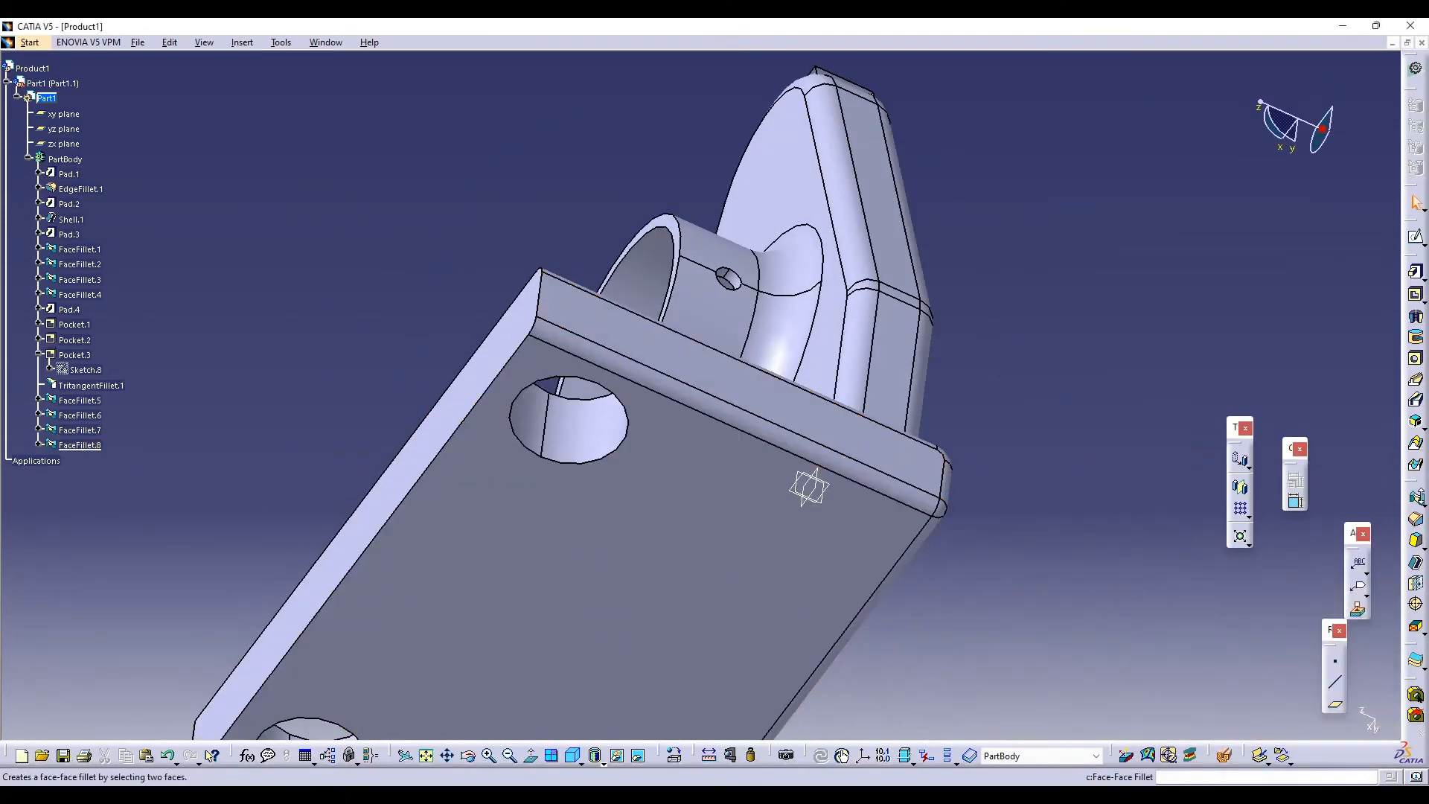
Create a face-face fillet between the upright wall's back face and its top face
click(1416, 497)
click(466, 501)
click(402, 477)
click(1242, 717)
Create a face-face fillet between the upright wall's opposite side face and its back face
middle_drag(841, 640, 1072, 396)
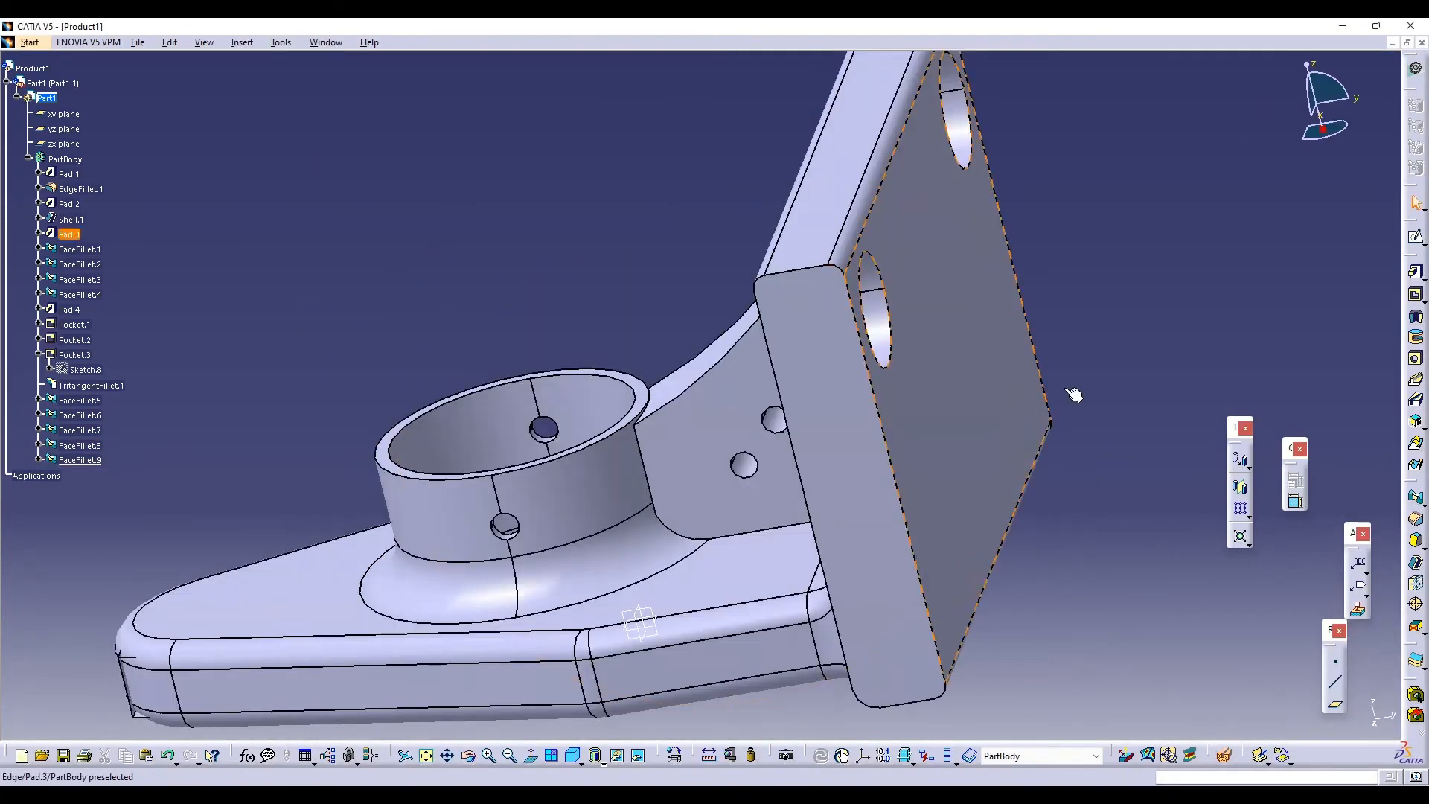
click(1416, 498)
click(893, 540)
click(960, 554)
click(1243, 717)
Sketch a closed profile on the wall's back face below one hole, made of an inward-curving arc, two short horizontals and a vertical line
mouse_move(801, 695)
middle_down()
mouse_move(729, 595)
mouse_move(839, 543)
mouse_move(1068, 522)
mouse_move(744, 507)
middle_up()
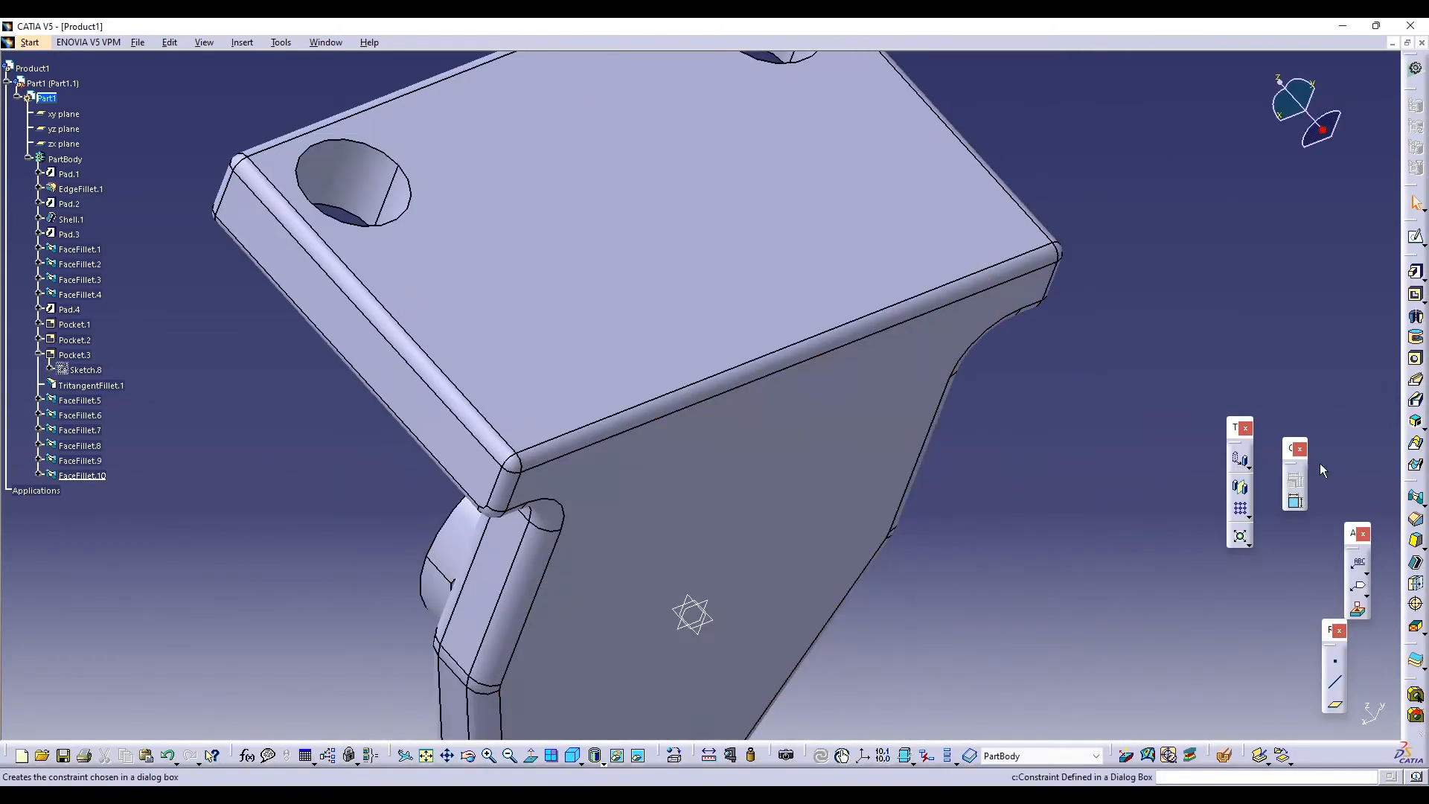
click(1416, 236)
click(848, 197)
click(1416, 406)
click(378, 292)
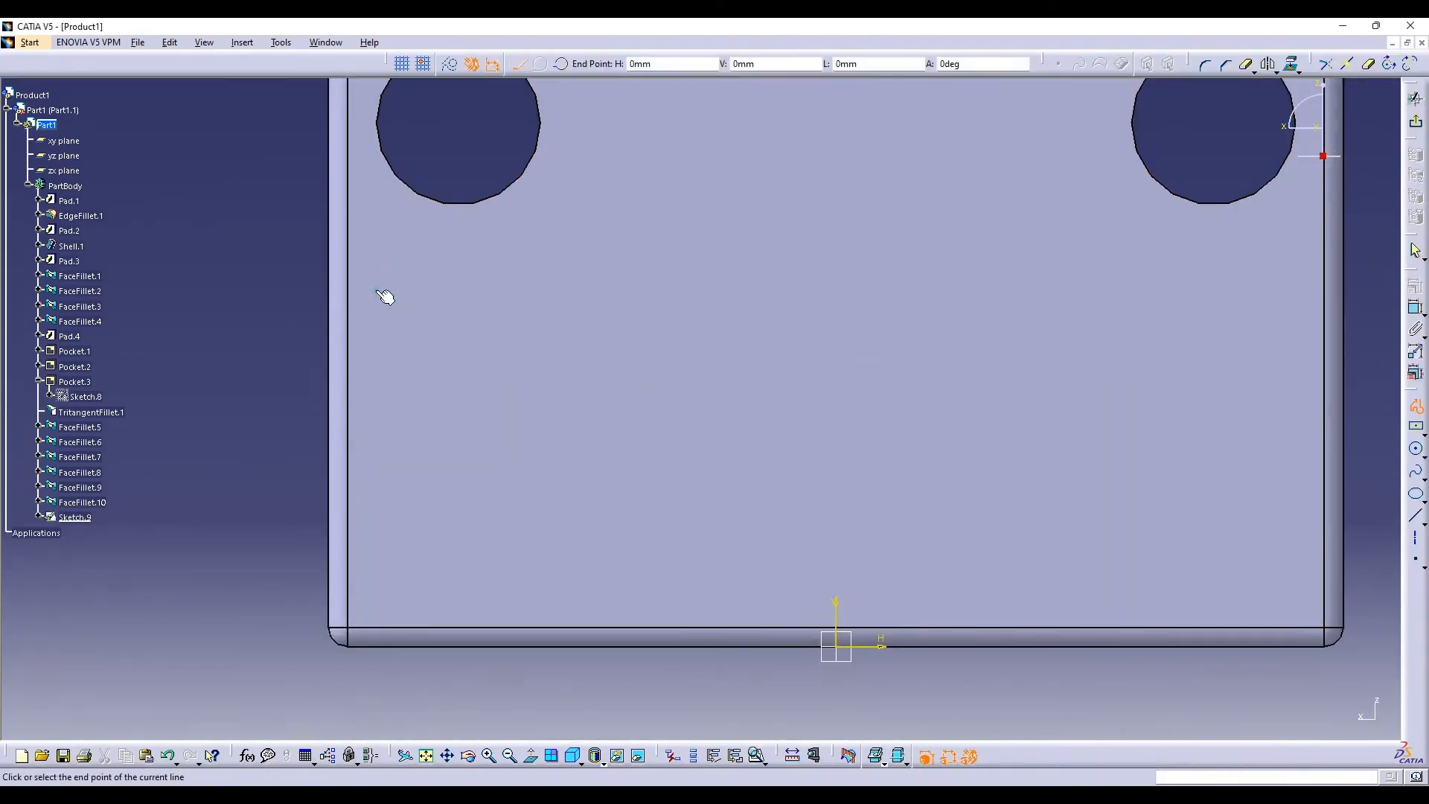
click(400, 385)
click(377, 477)
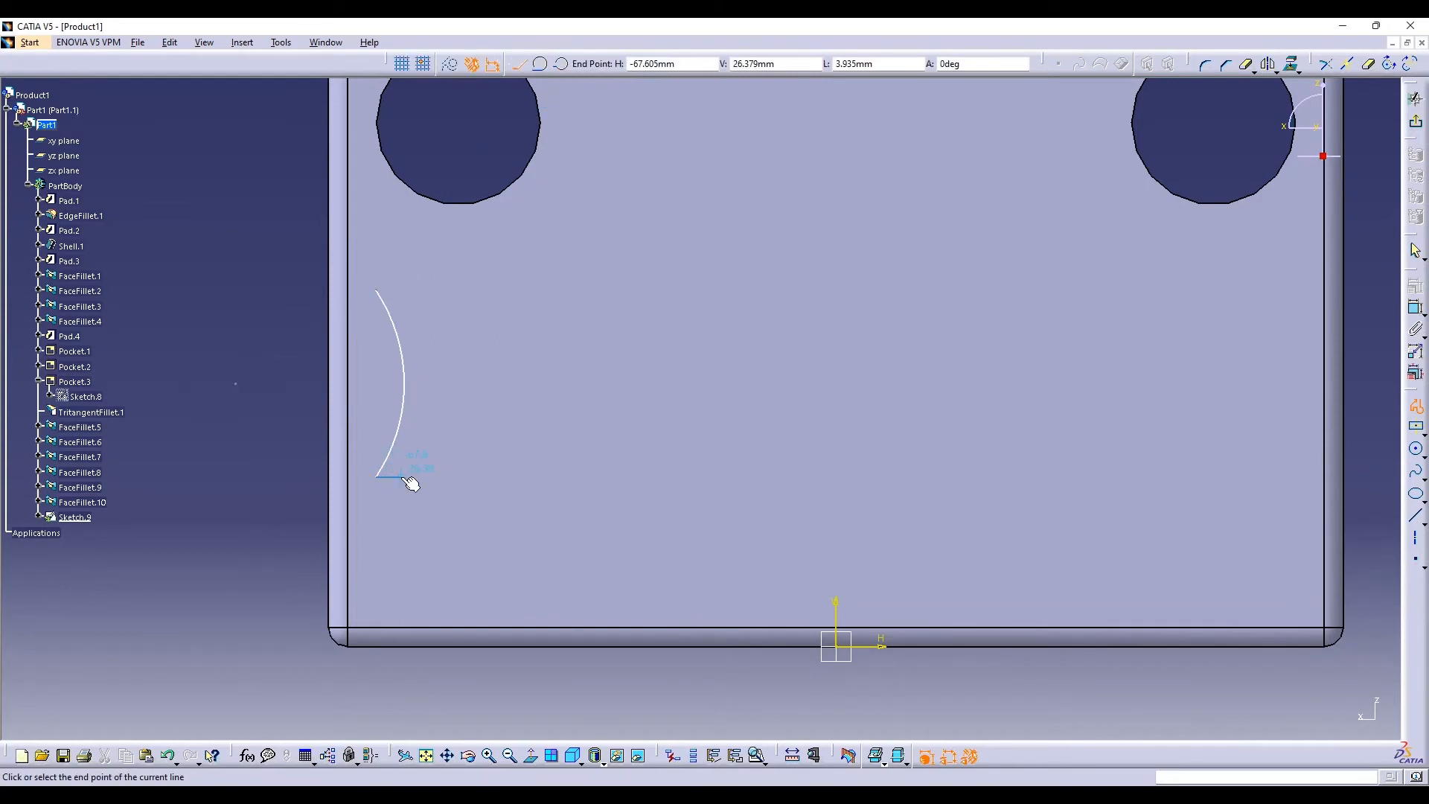
click(413, 291)
click(376, 291)
Mirror the profile's arc about its vertical line
click(447, 425)
click(399, 432)
click(1268, 64)
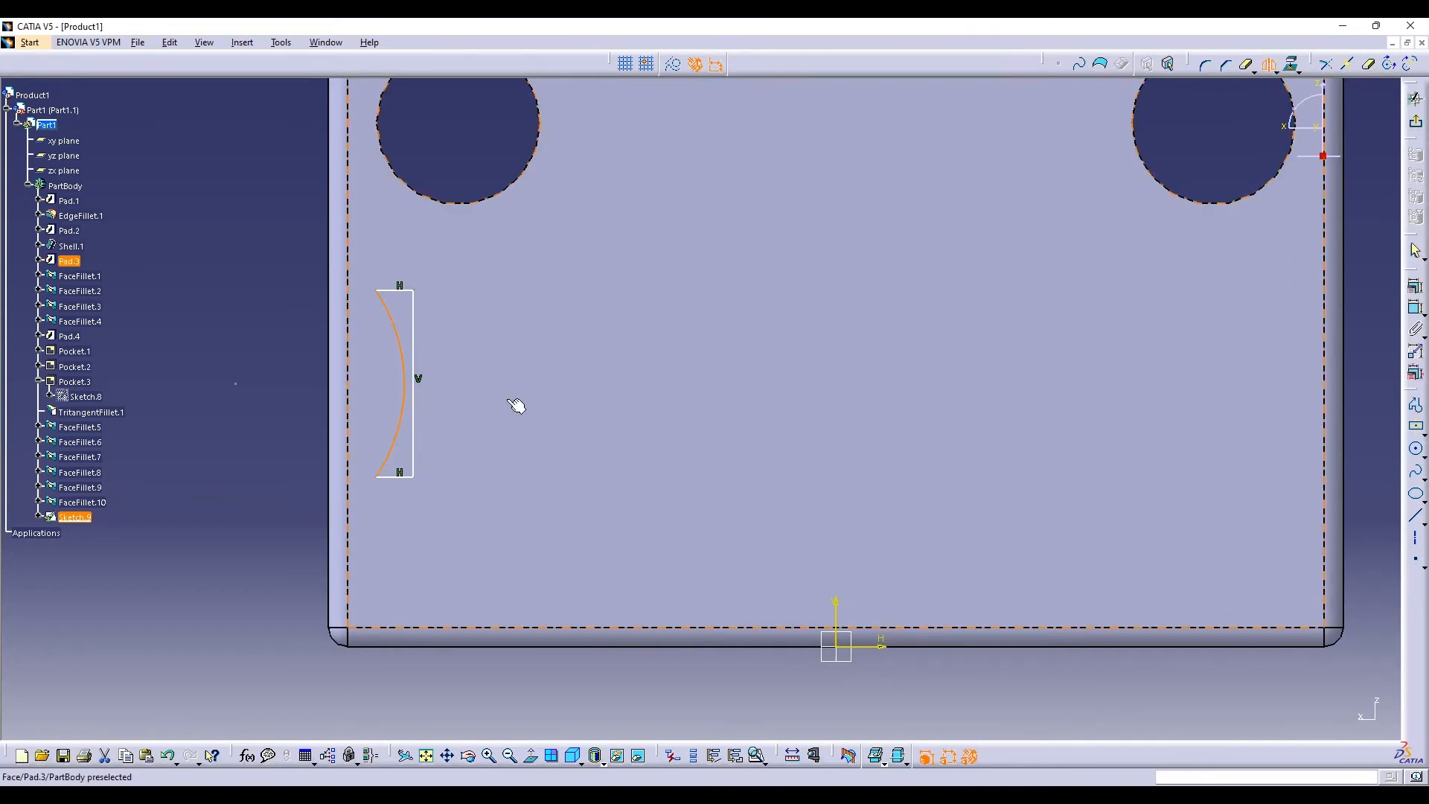
click(413, 416)
Complete the hourglass profile by joining the arc ends with horizontal lines and removing the vertical centre line
click(1416, 516)
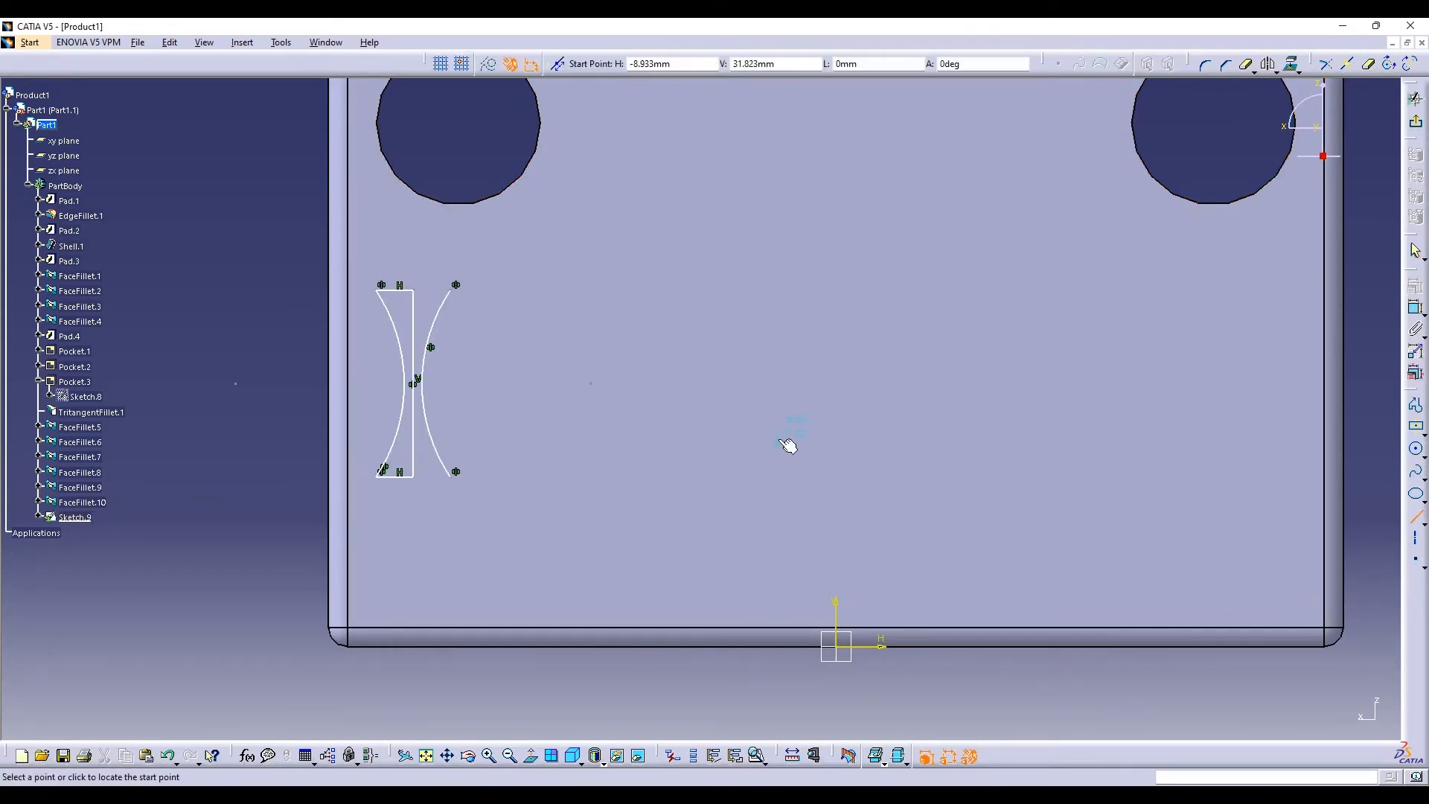
click(414, 291)
click(450, 291)
click(413, 476)
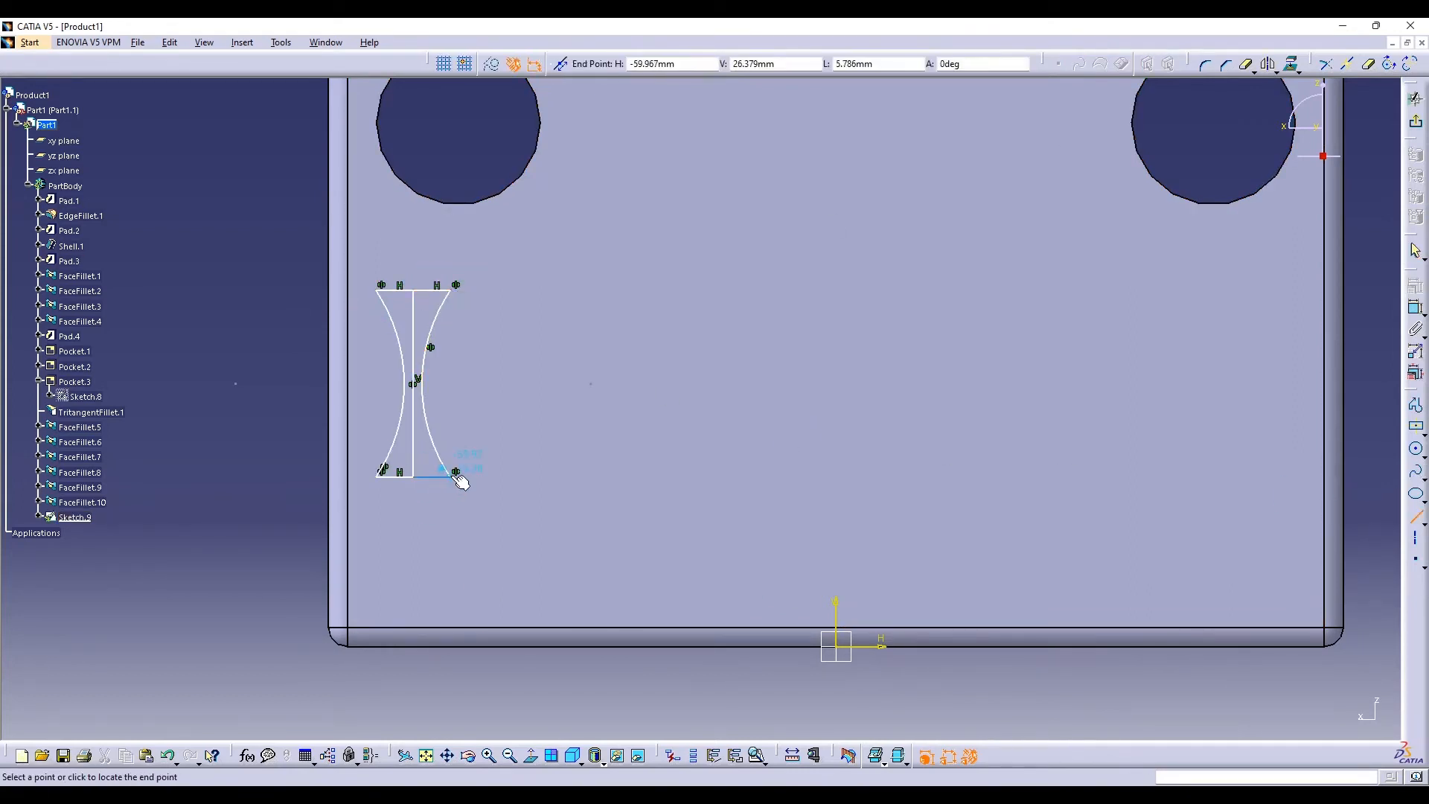
click(455, 475)
click(83, 520)
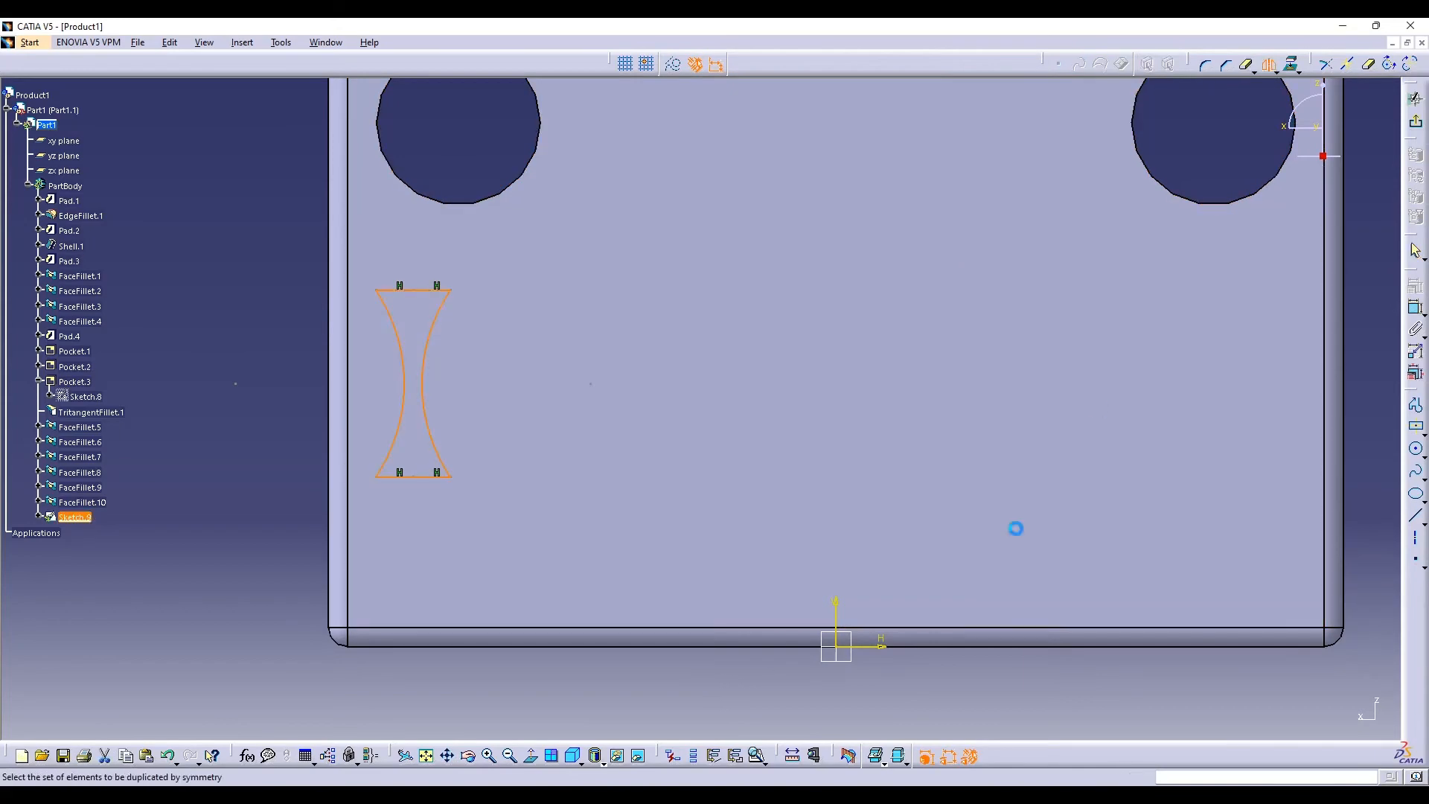
click(287, 43)
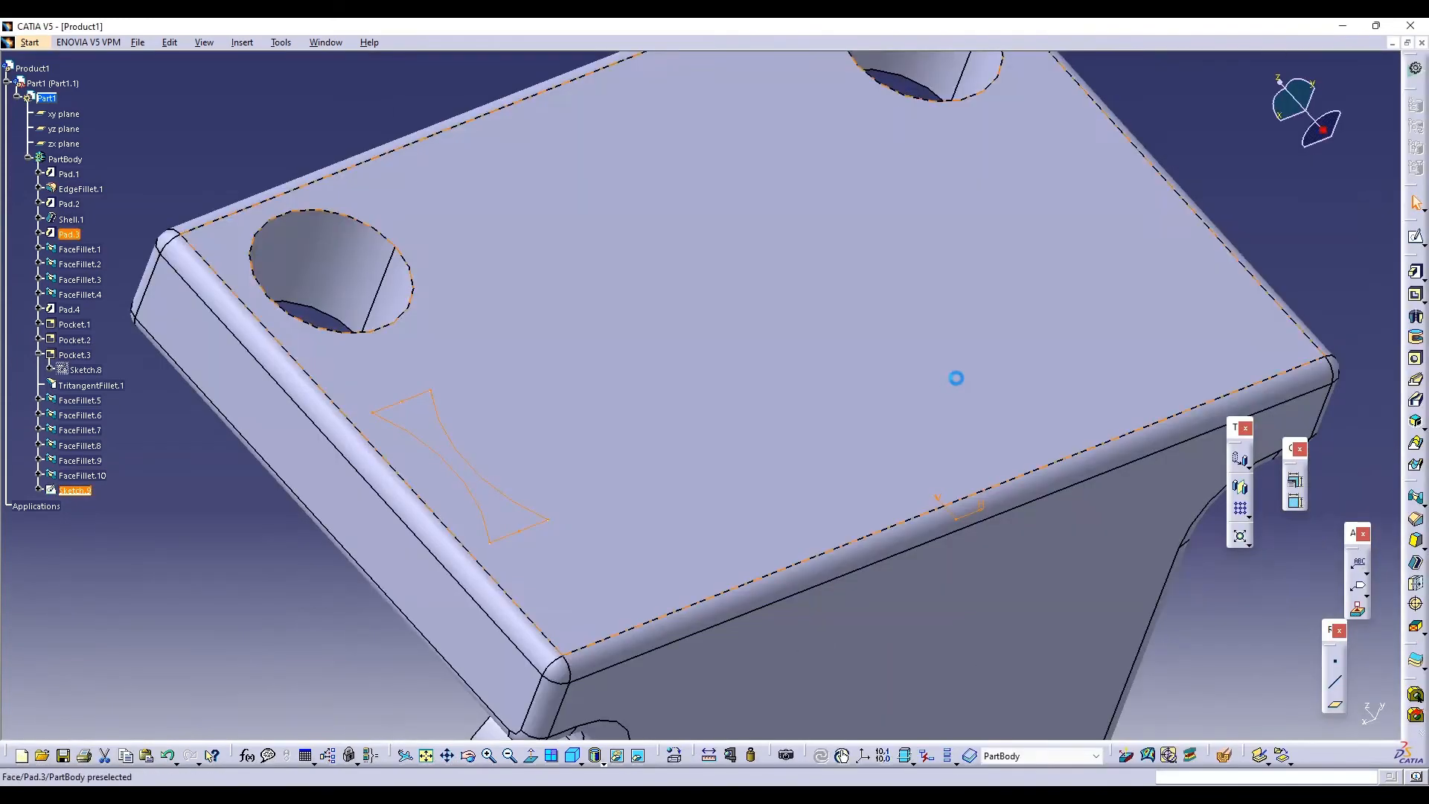
Cut the hourglass profile through the upright wall as a pocket
click(1417, 293)
click(464, 757)
drag(387, 417, 662, 357)
click(1359, 719)
click(1248, 719)
Mirror the hourglass pocket about the part's mid-plane onto the wall's other side
click(241, 43)
mouse_move(353, 313)
click(439, 392)
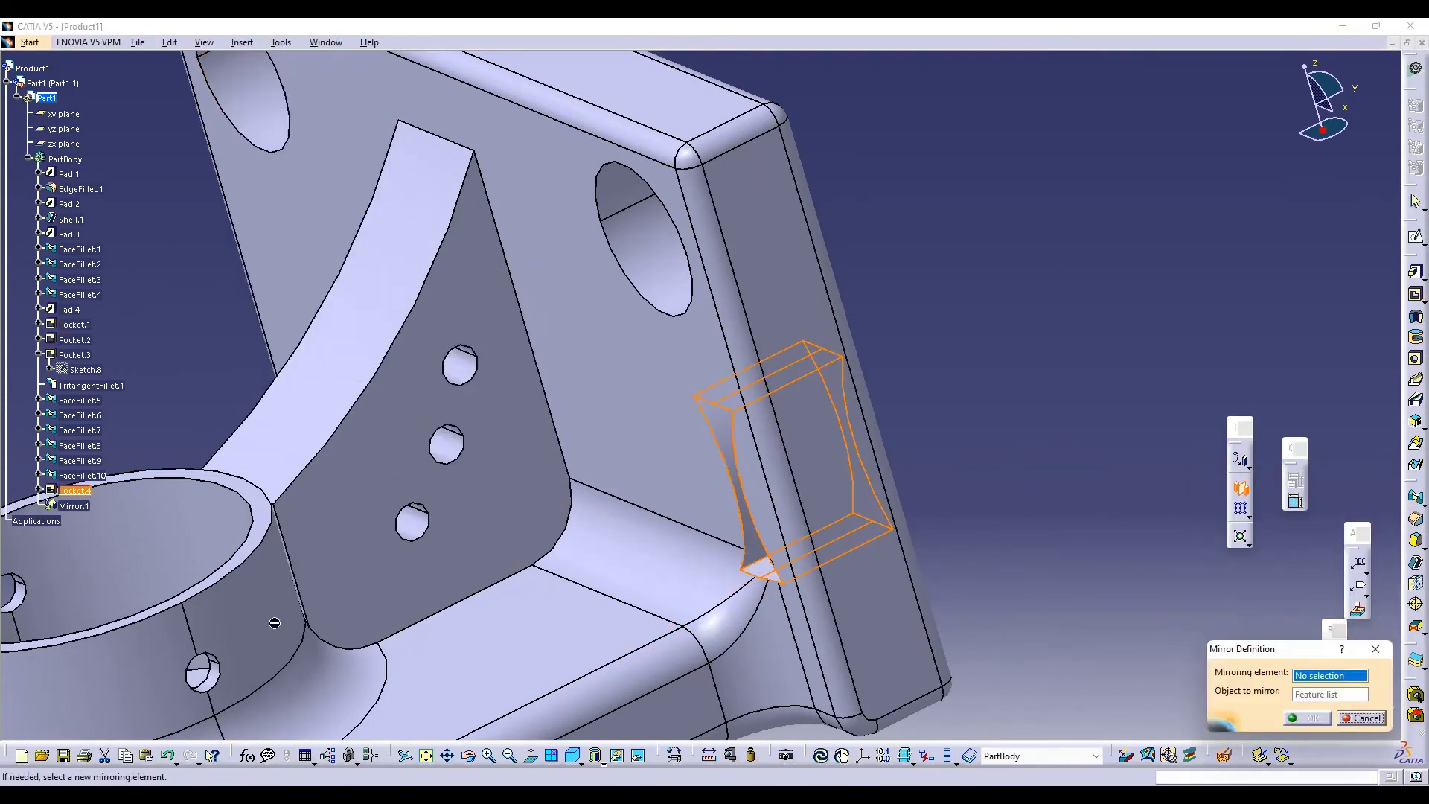
middle_drag(275, 622, 560, 551)
click(453, 581)
click(1307, 719)
Create a 5 mm face-face fillet between the rib's curved face and its side face
click(1417, 497)
click(577, 298)
click(641, 380)
click(1359, 719)
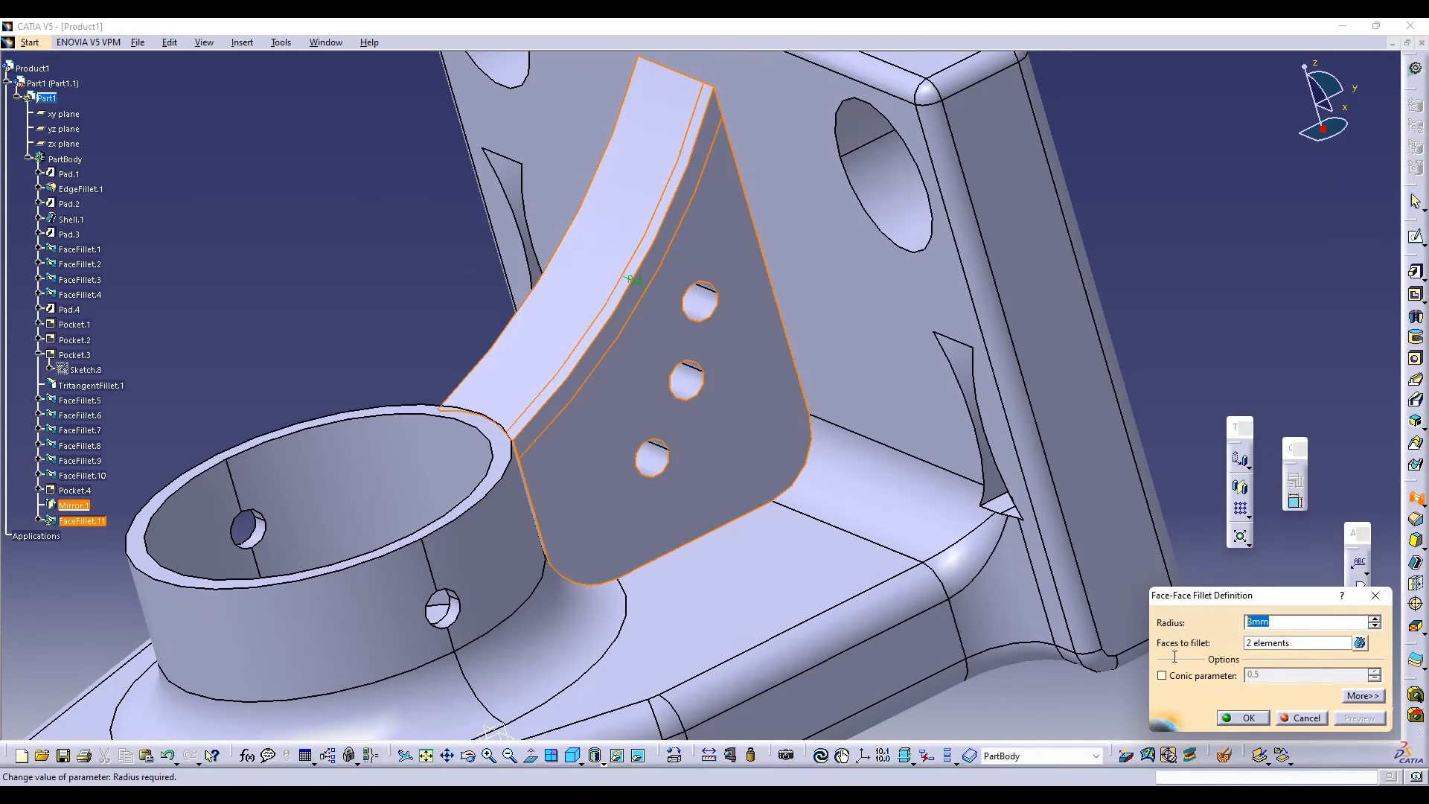
text(5)
key(Return)
Try a face-face fillet between the rib's side face and the base plate's top face with radii of 5 mm and 1 mm
click(1417, 497)
click(753, 516)
click(726, 476)
click(1359, 718)
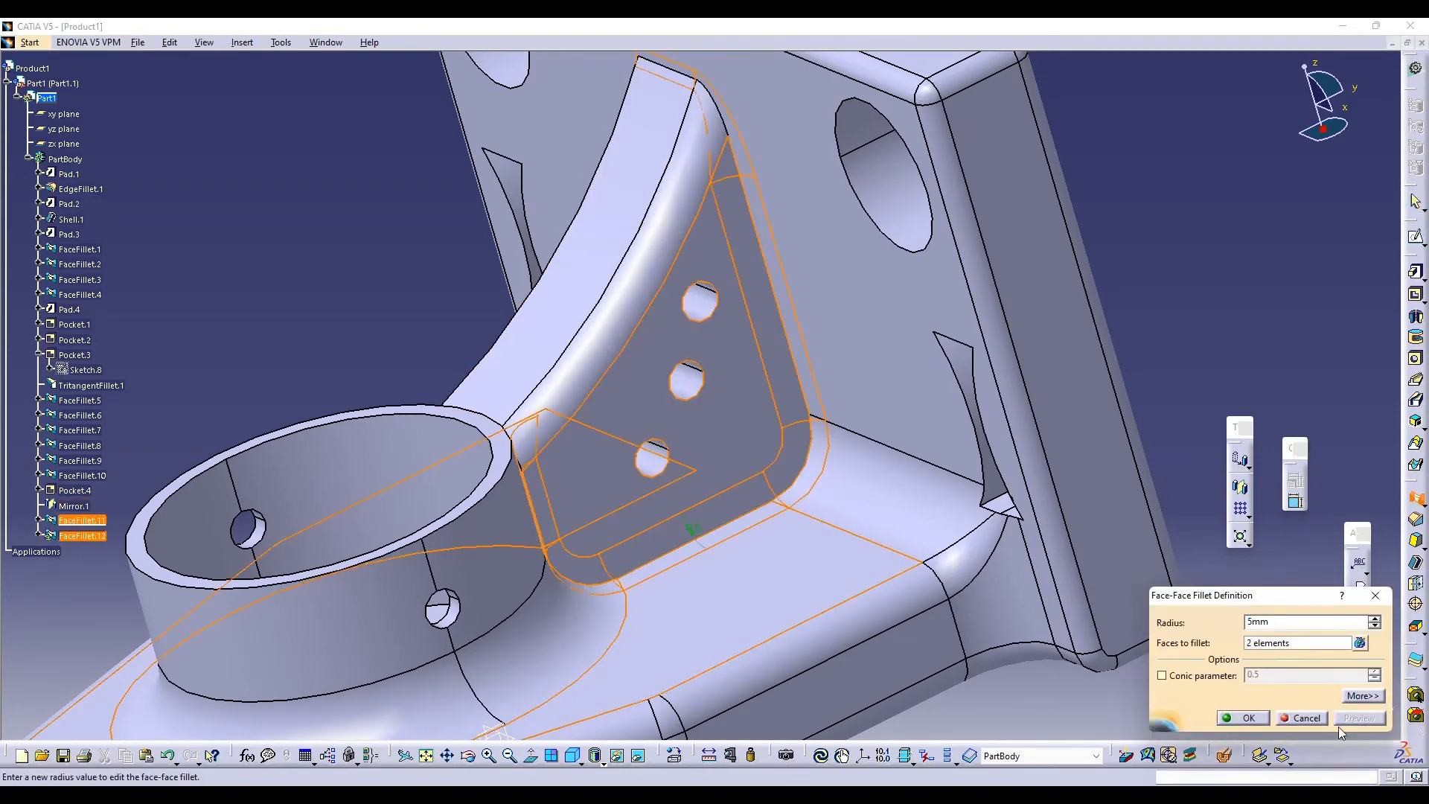
click(1249, 718)
click(823, 450)
click(1303, 718)
click(1416, 497)
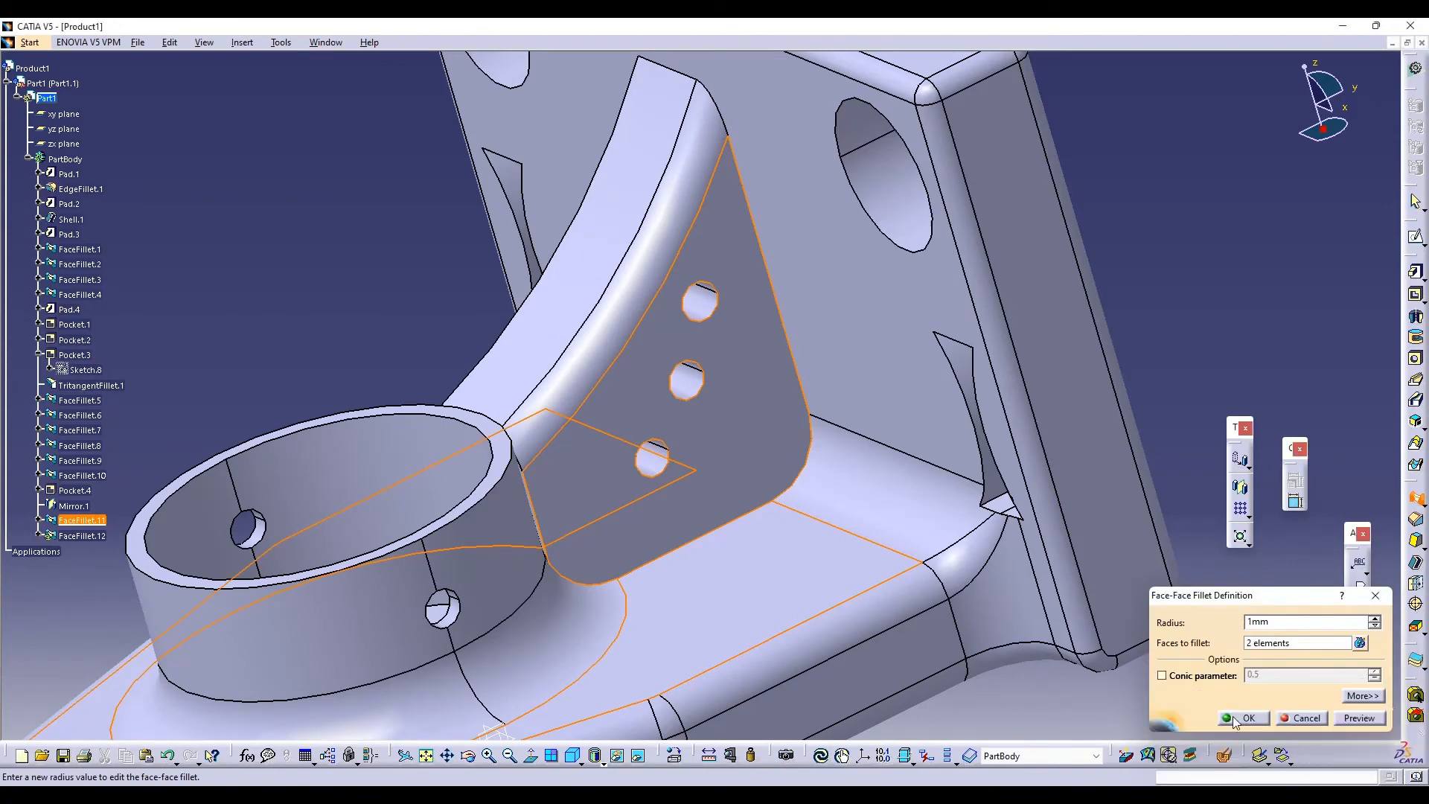
click(1233, 722)
click(823, 450)
click(1302, 718)
Create a face-face fillet between the rib's curved face and its opposite side face
middle_drag(461, 633, 1042, 536)
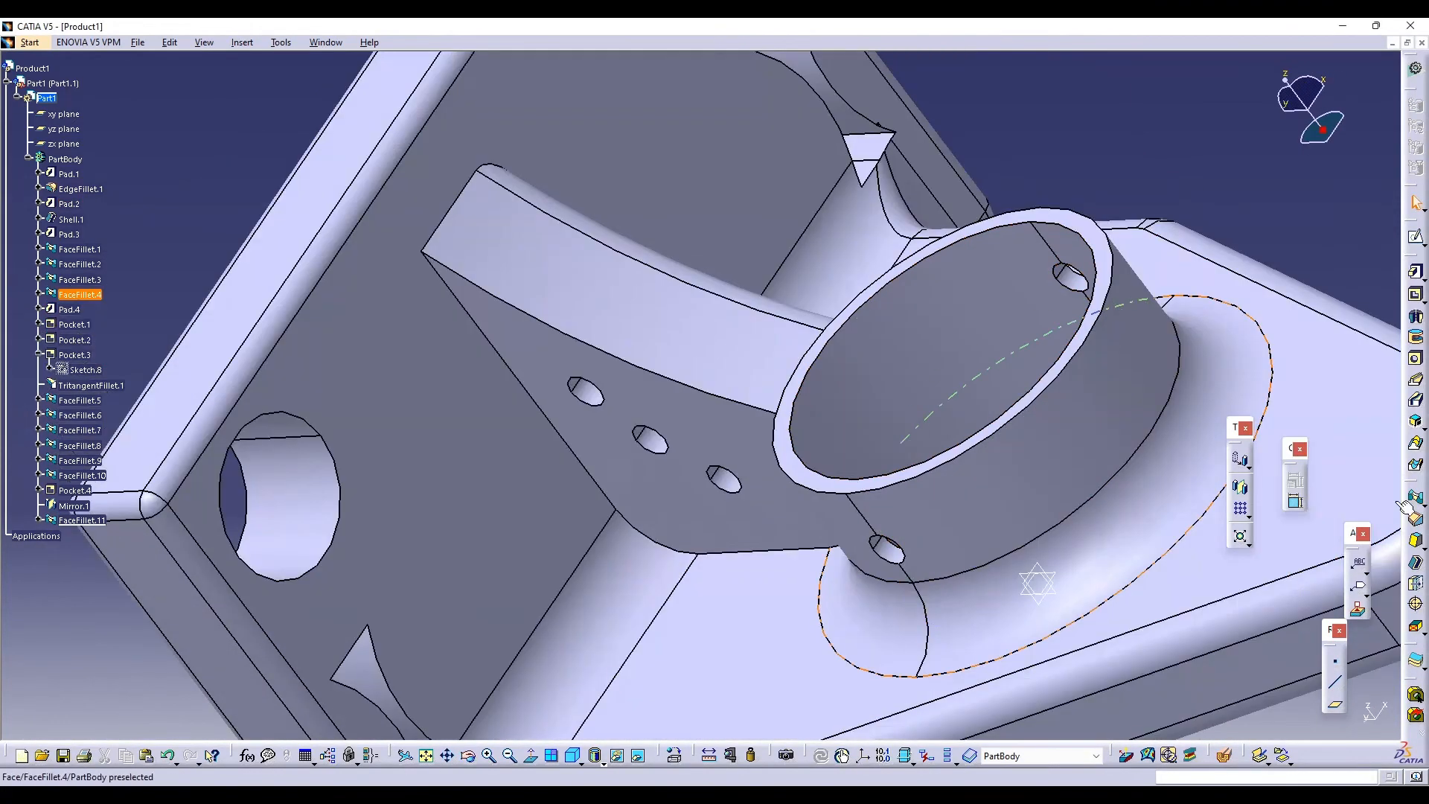
click(1415, 498)
click(730, 446)
click(733, 353)
click(1362, 718)
click(1248, 718)
Switch the display to shading with material and try a metal material from the Default Material Catalog on the part
click(916, 621)
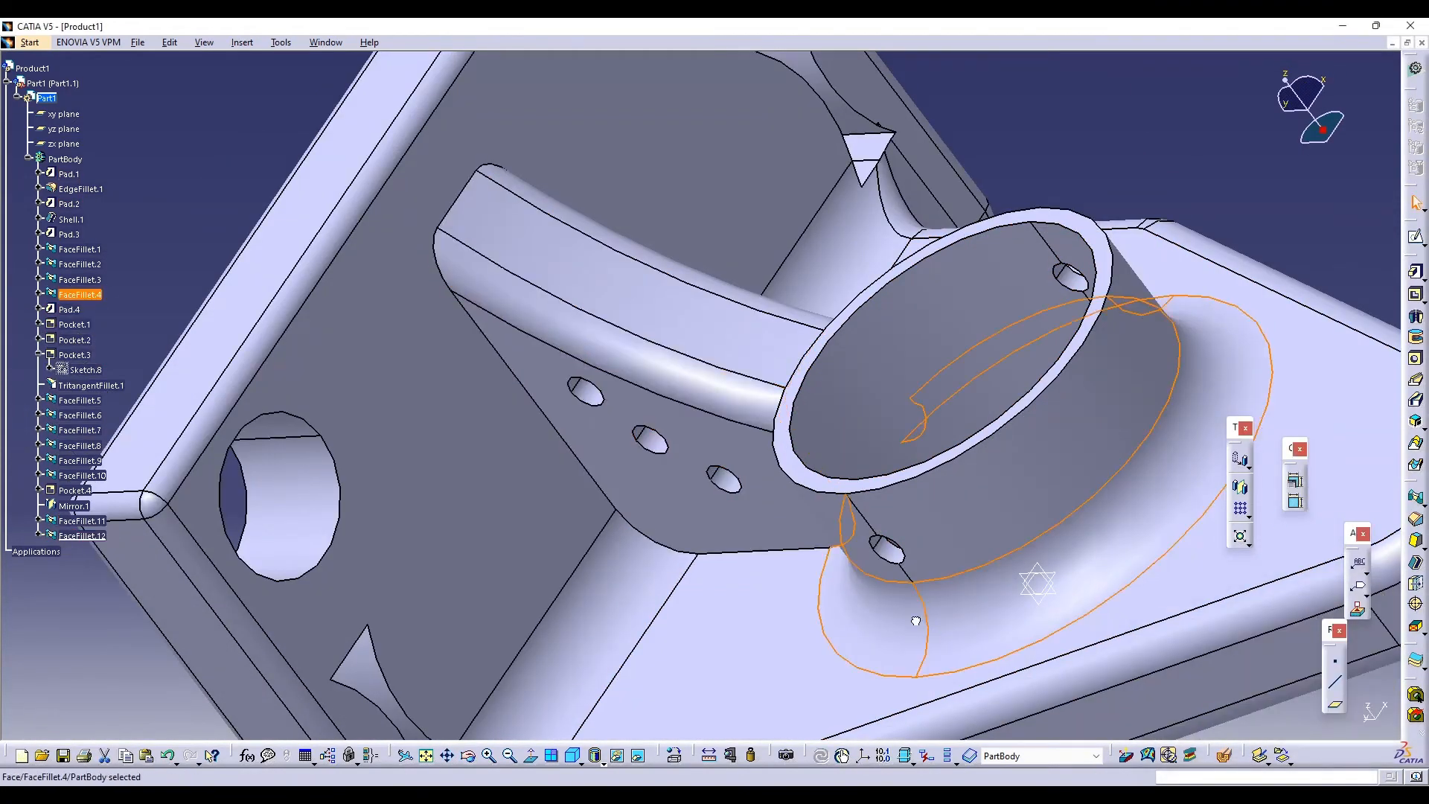
click(1416, 624)
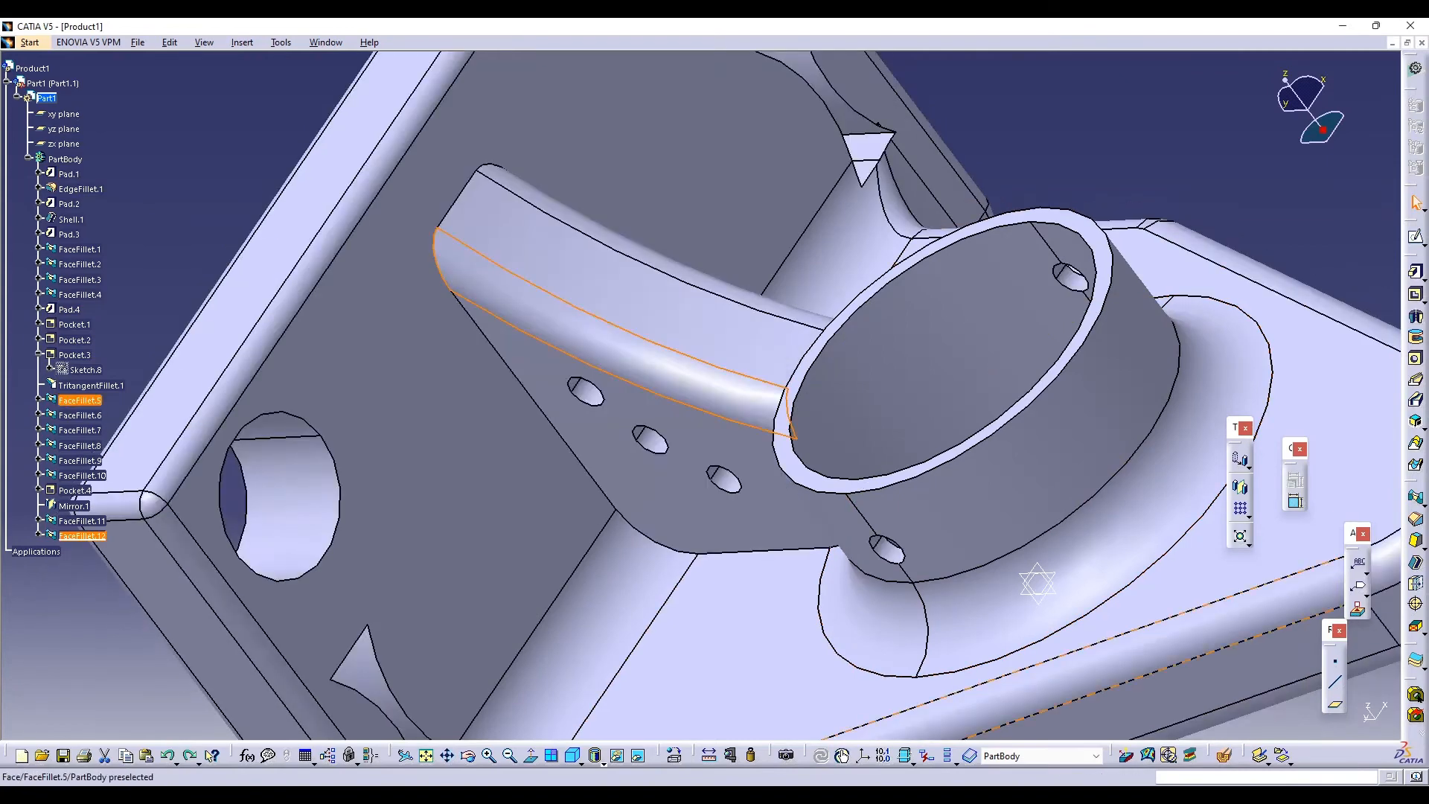
click(426, 755)
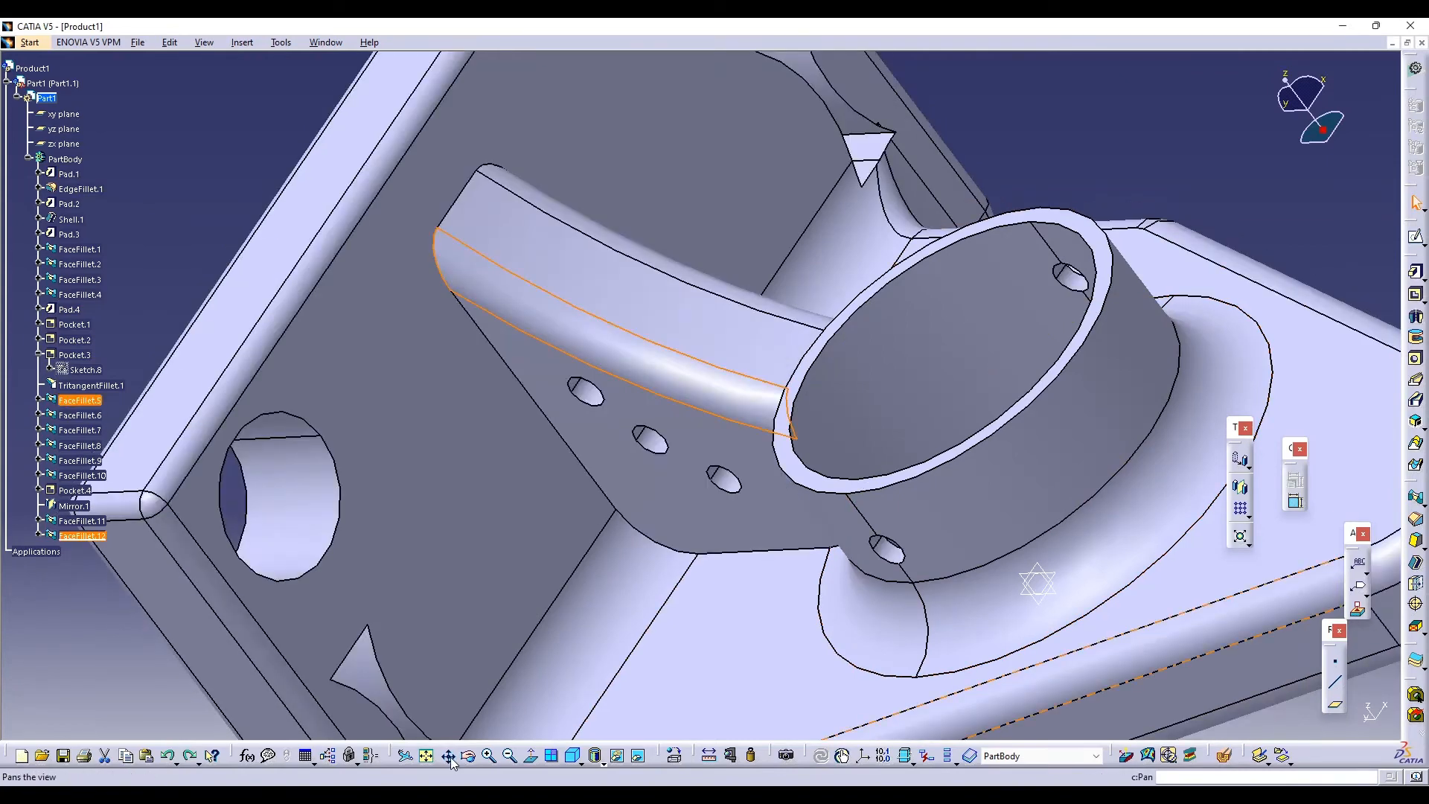
click(469, 759)
drag(451, 573, 417, 439)
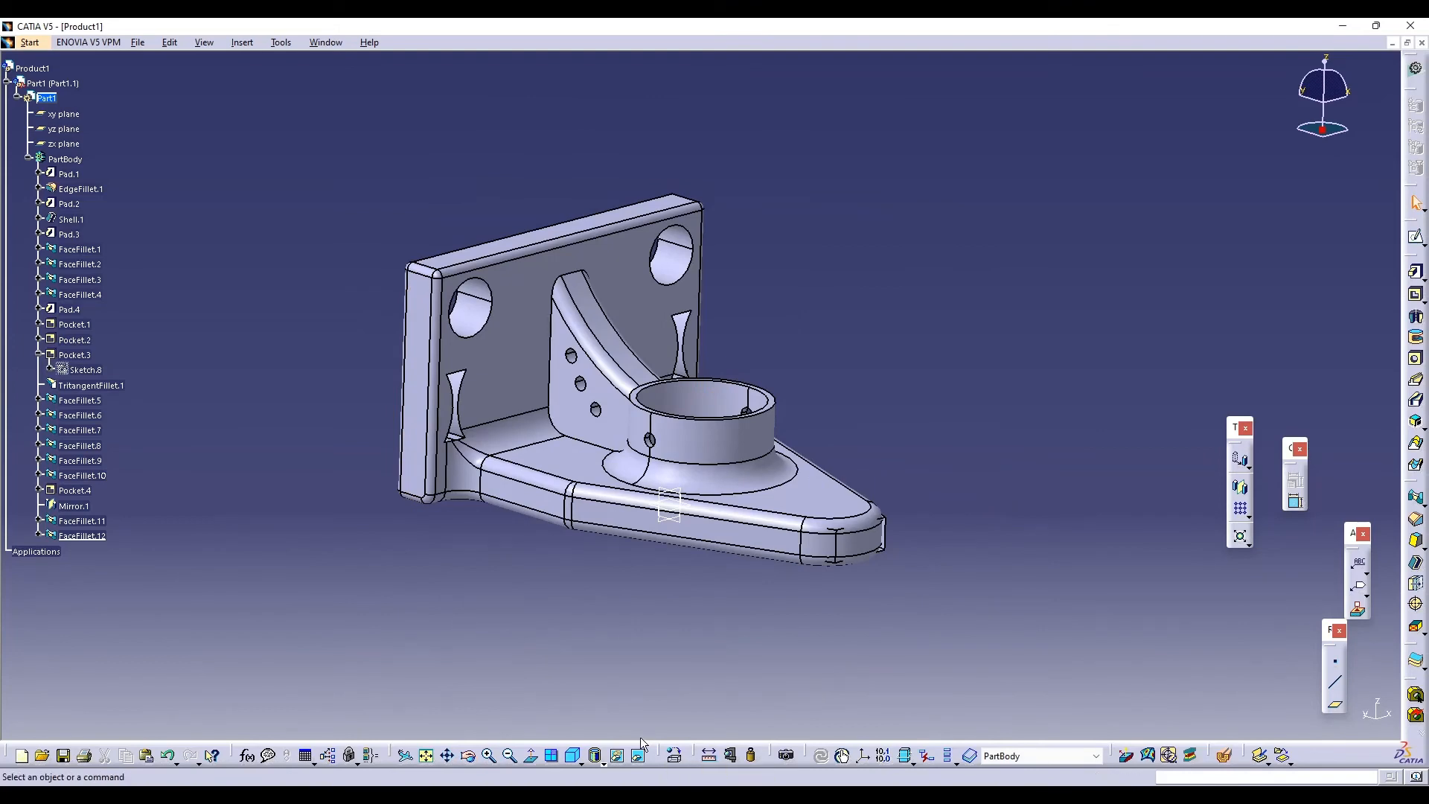
click(674, 756)
click(604, 765)
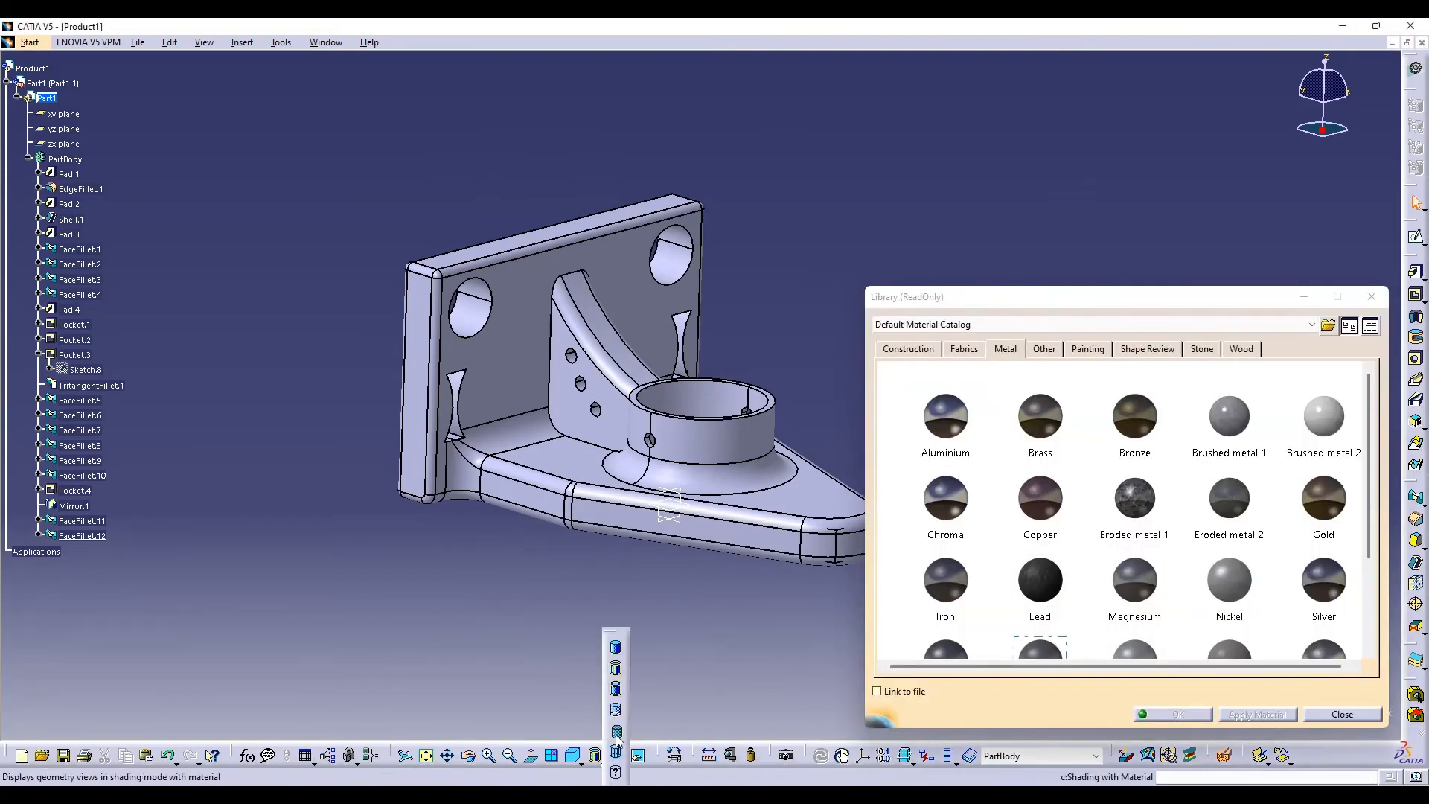
click(617, 727)
scroll(1213, 589, up, 1)
scroll(1206, 580, down, 3)
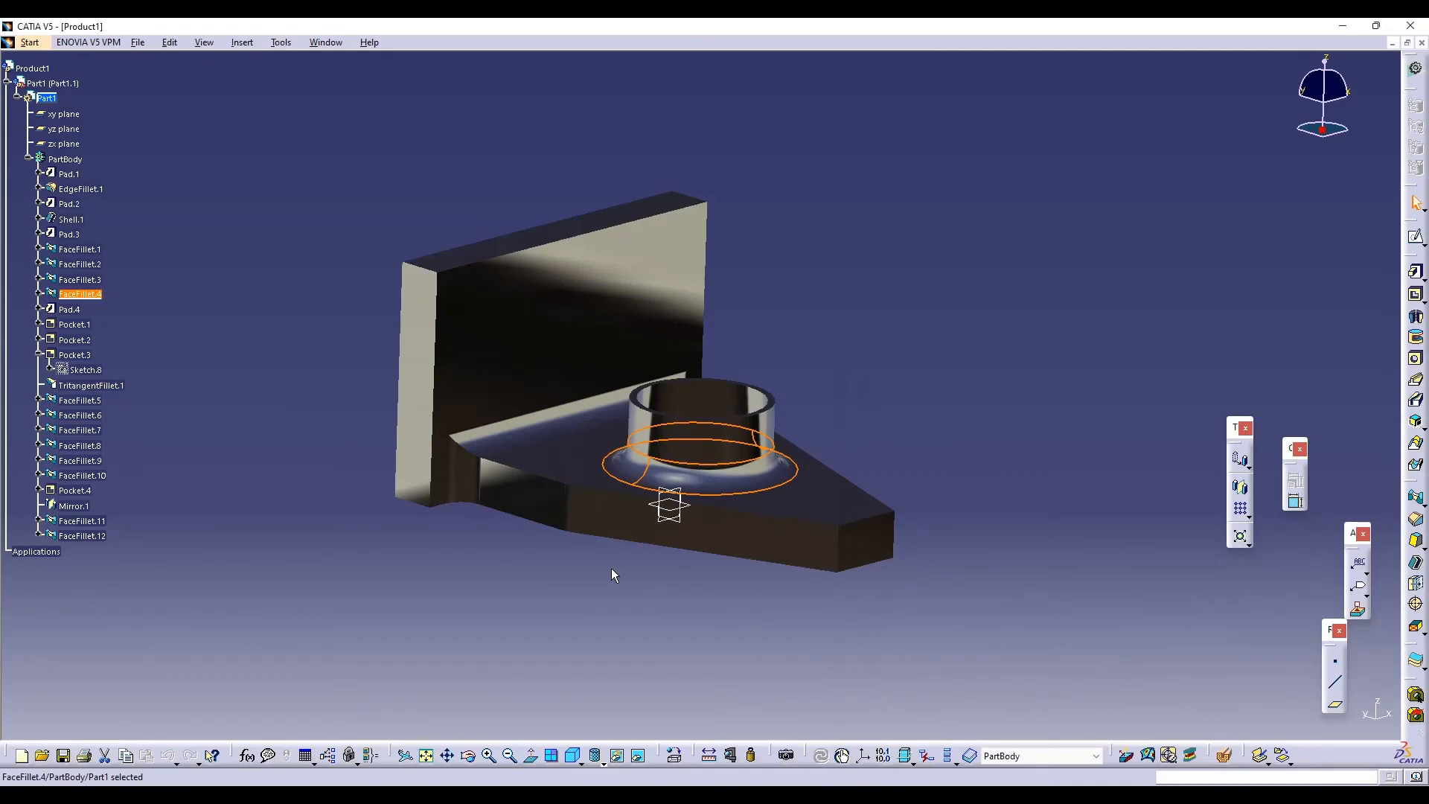
Try the Metal Green painting material on the part body and replace it with Silver Grey
click(674, 756)
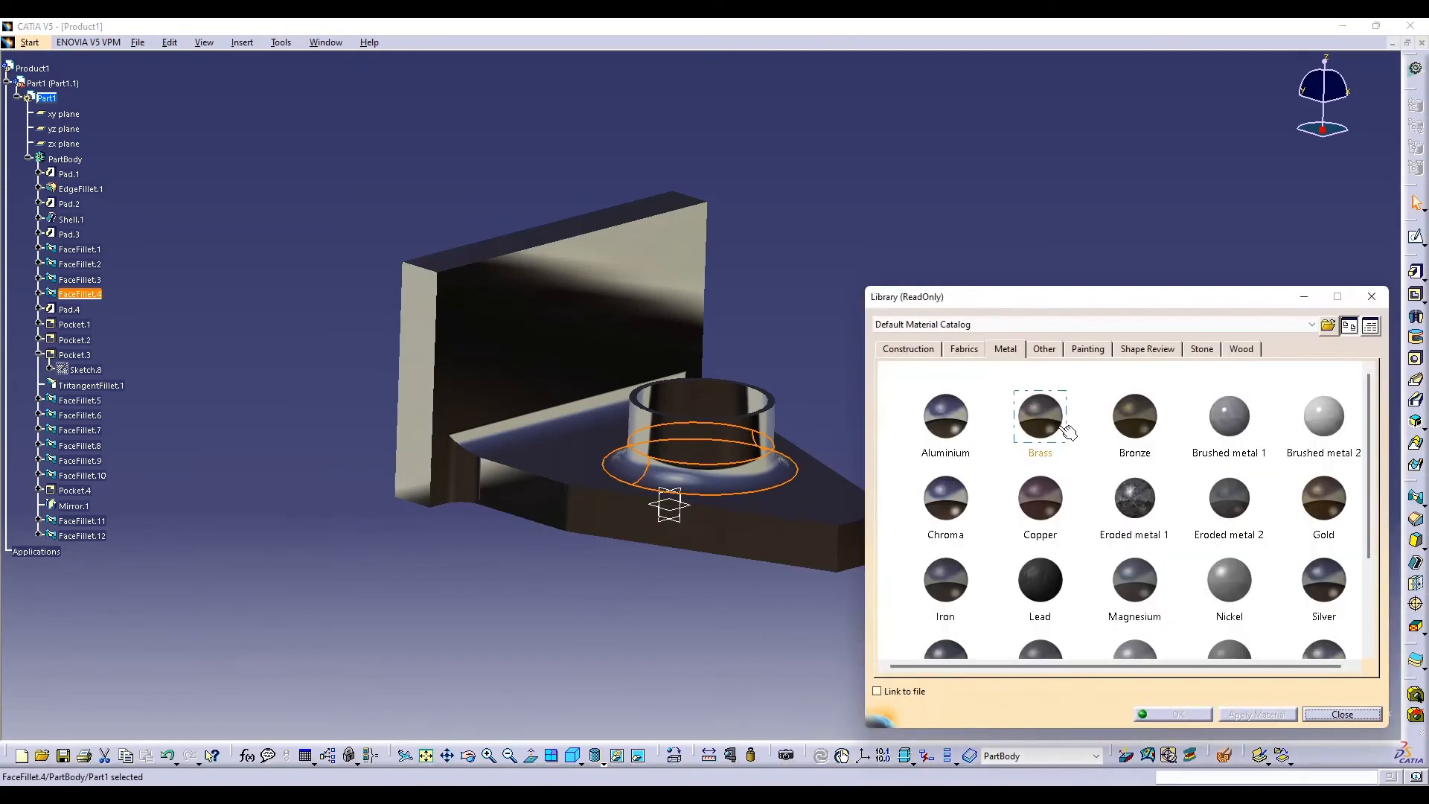
click(1100, 351)
scroll(1135, 491, down, 1)
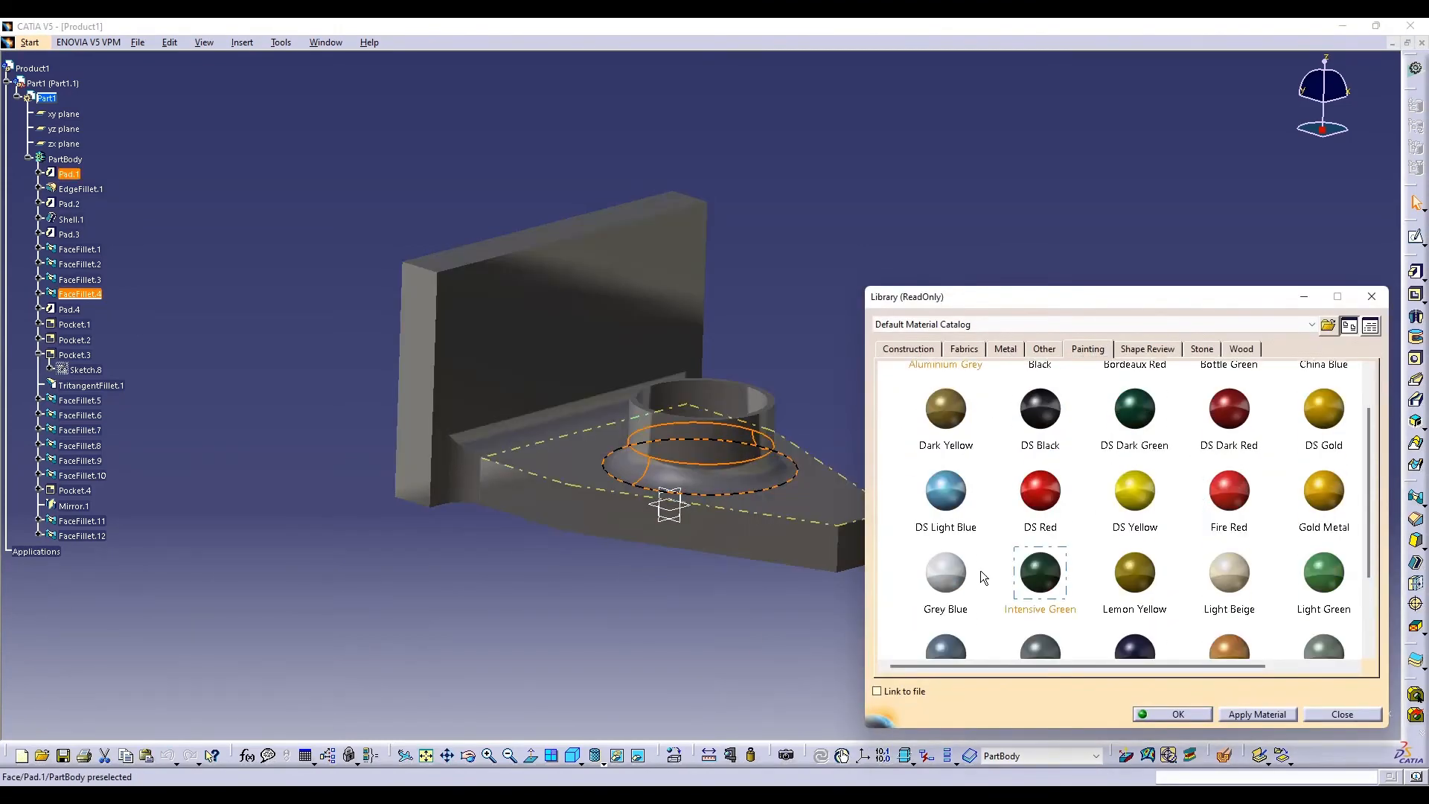
click(945, 574)
click(1256, 714)
scroll(1057, 580, down, 1)
click(946, 566)
drag(1040, 555, 801, 514)
drag(956, 624, 791, 506)
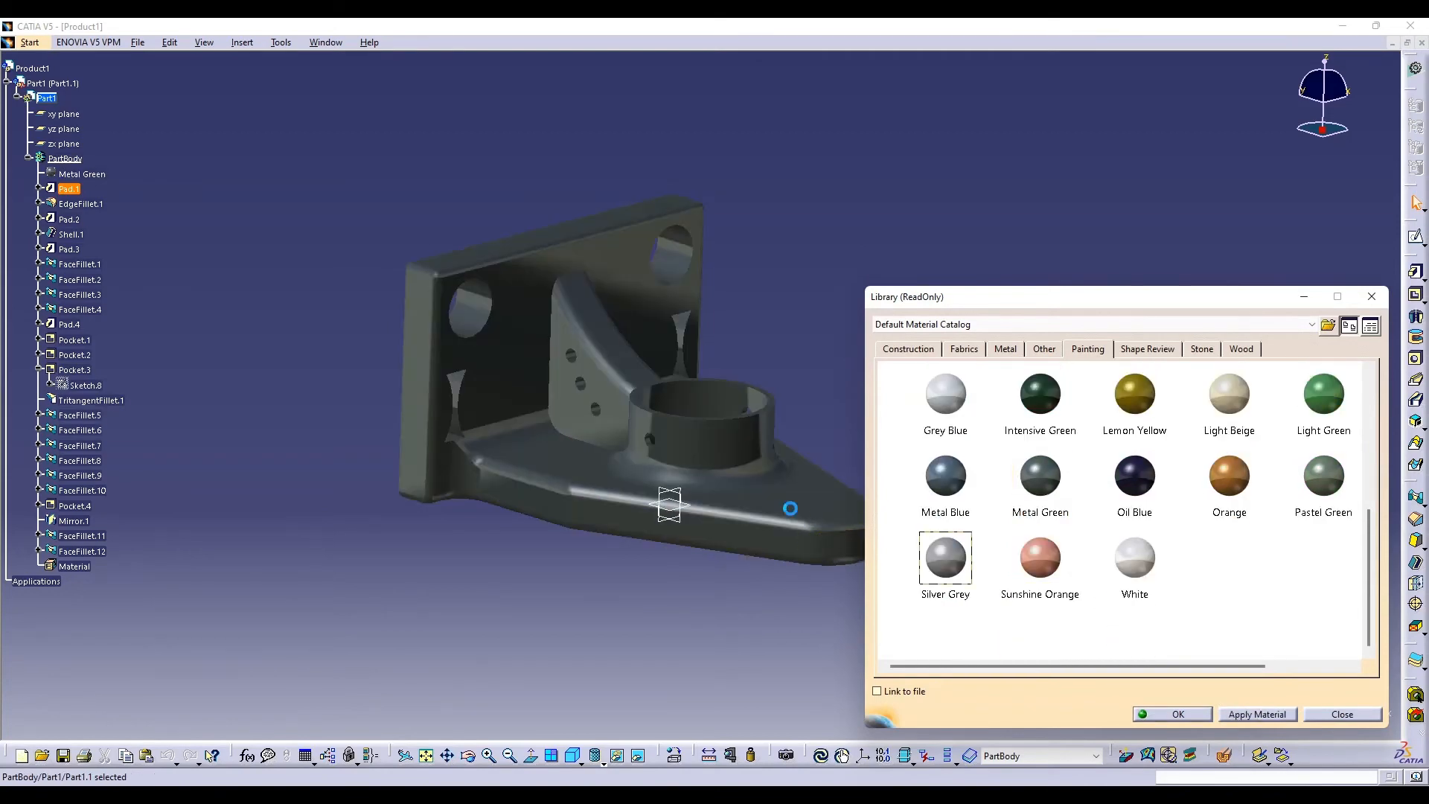
click(1260, 716)
click(1185, 716)
Switch to the rendering workbench and apply a sticker about 5.6 mm in size to the boss's outer cylindrical face
click(30, 43)
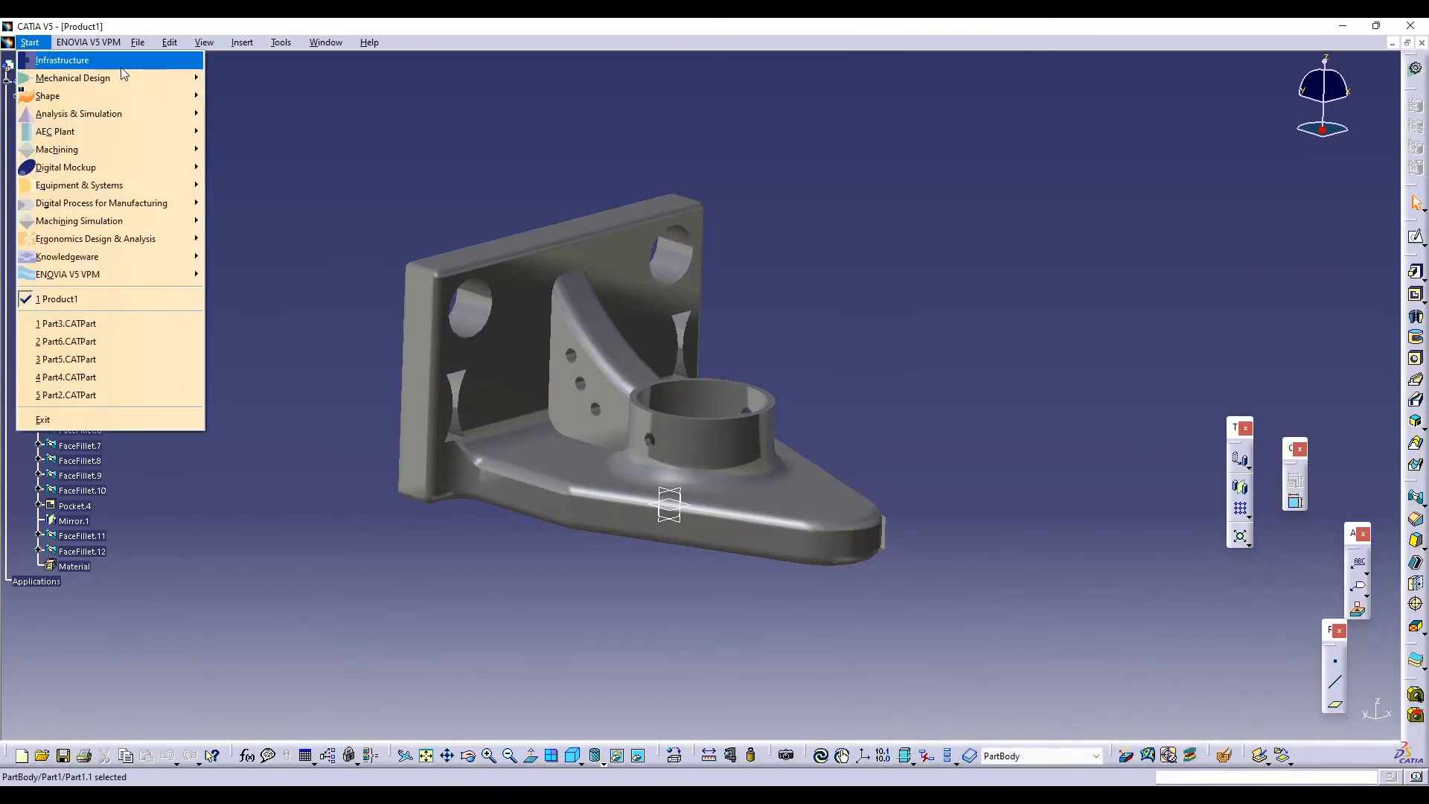
mouse_move(122, 66)
click(250, 152)
click(828, 756)
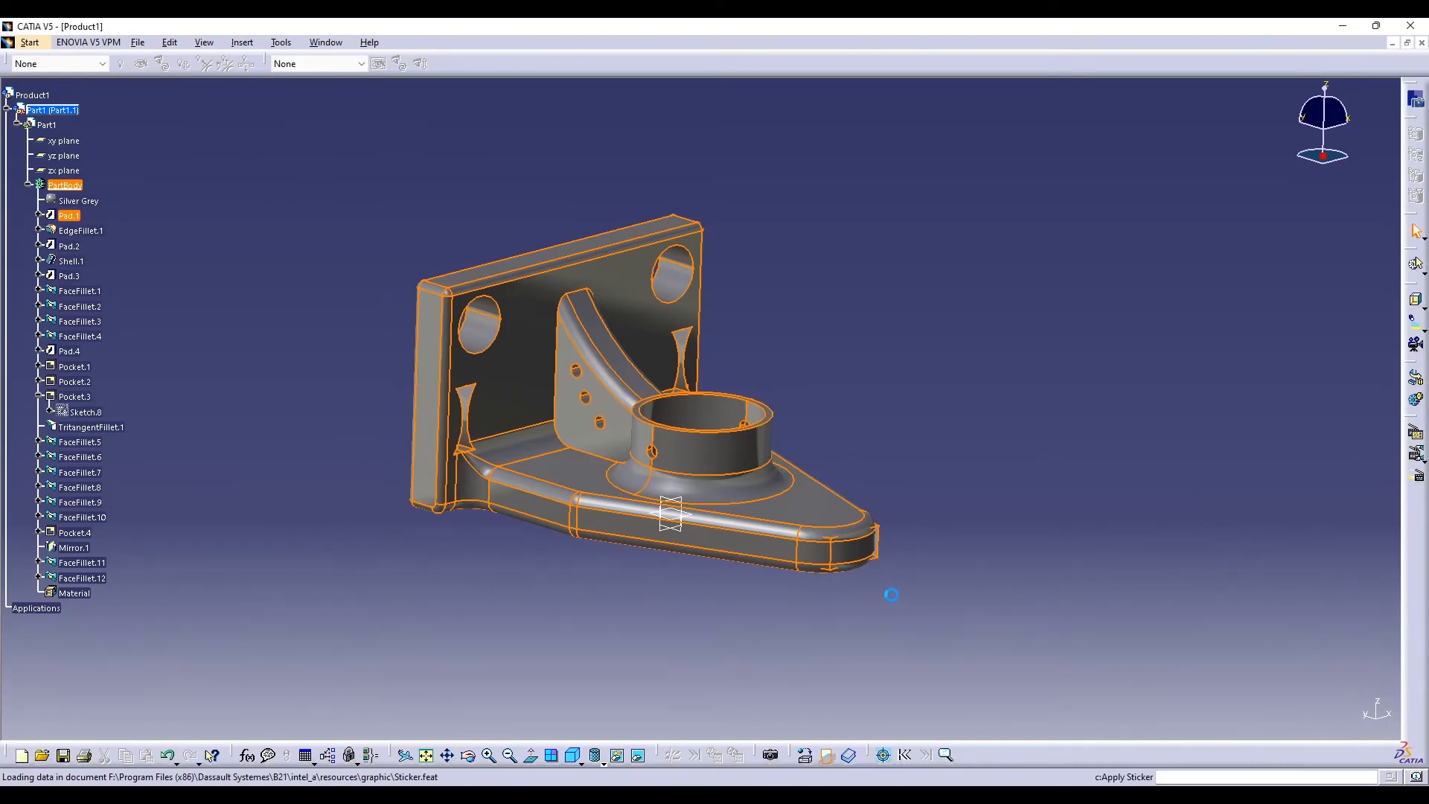
click(699, 459)
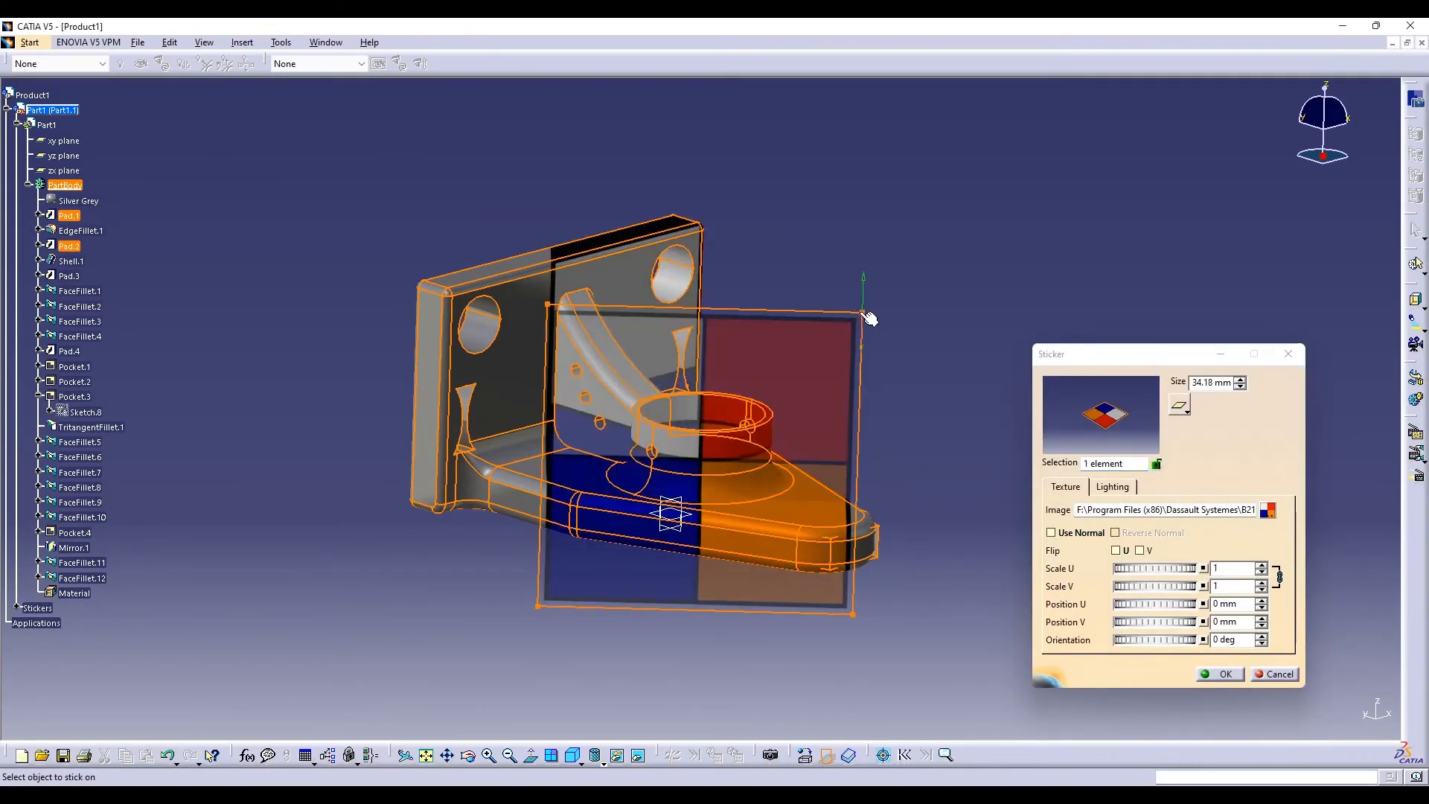
drag(869, 319, 725, 432)
Load dh.jpg from the Desktop as the sticker's image
click(1268, 510)
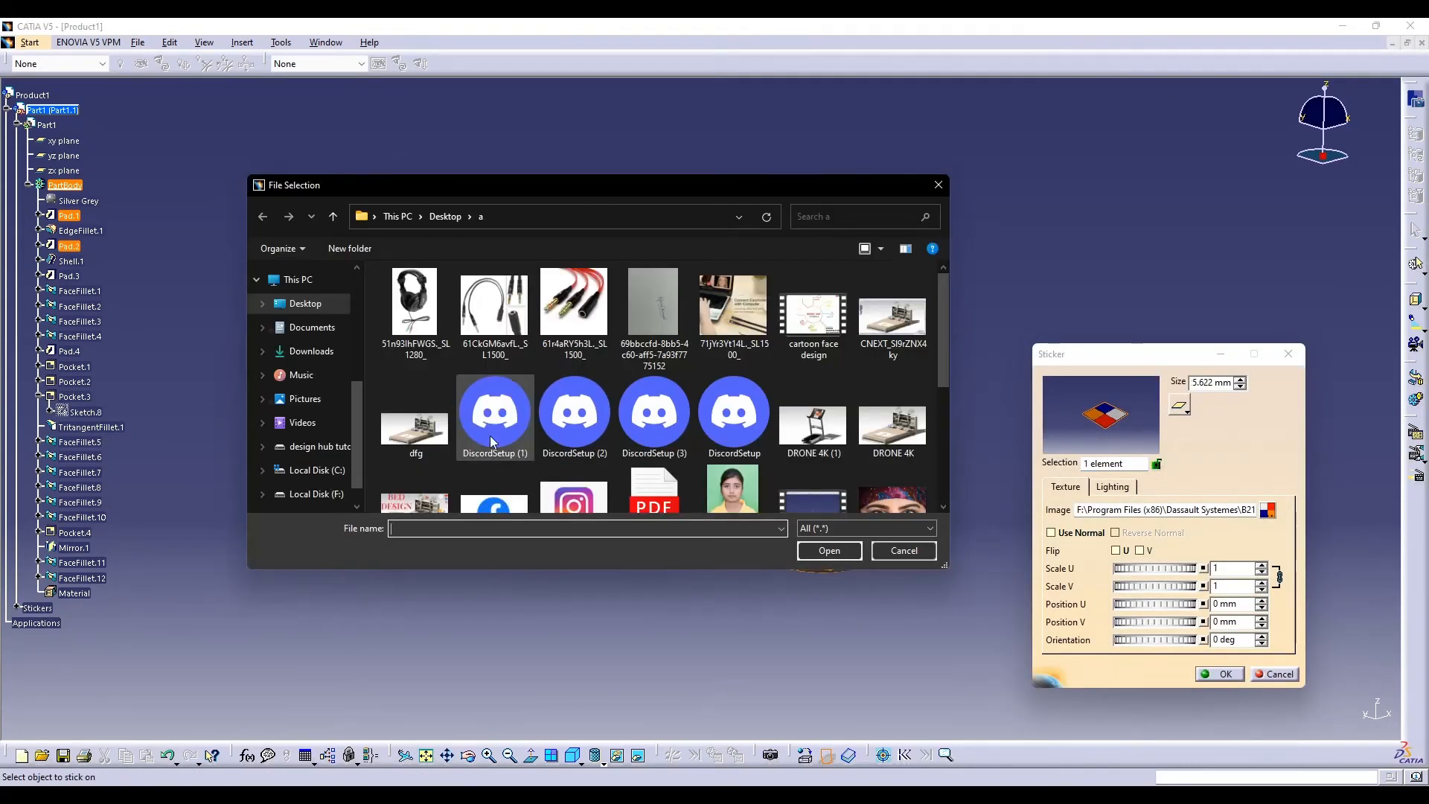
click(298, 303)
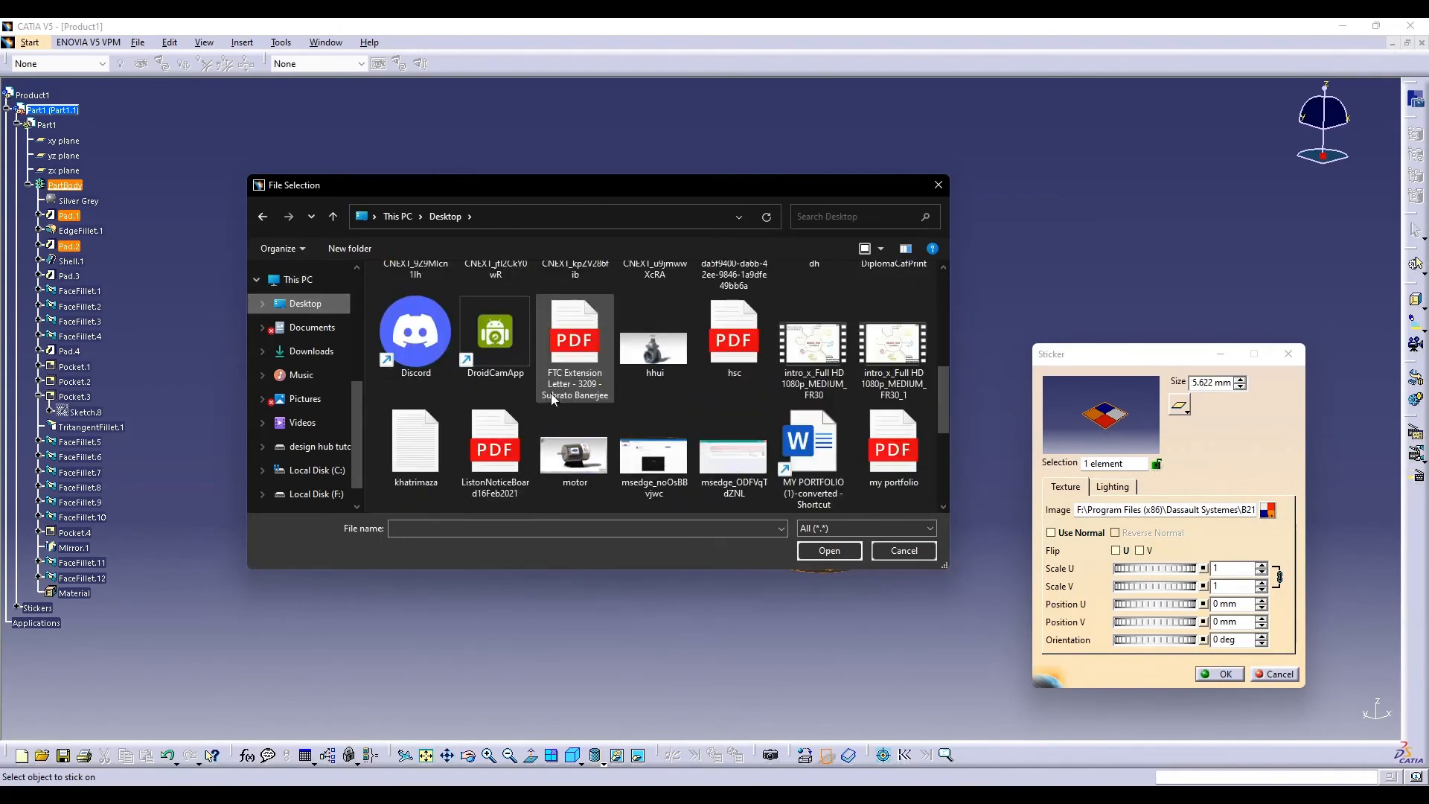
scroll(552, 400, up, 2)
double_click(814, 308)
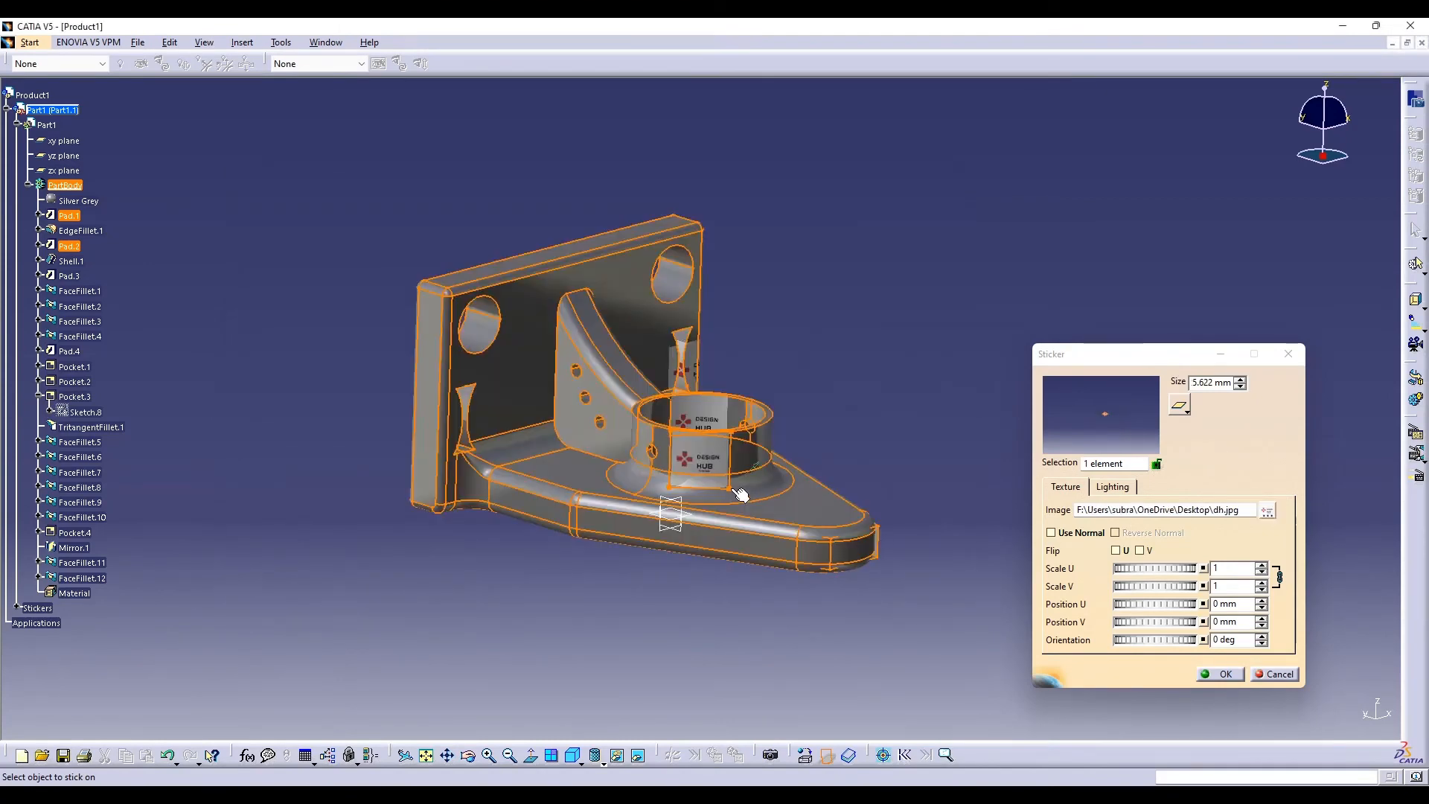
Resize the logo sticker to about 6.07 mm and scale its texture to about 1.7 in U and V
drag(729, 491, 719, 477)
drag(1153, 603, 1191, 623)
drag(1139, 568, 1274, 577)
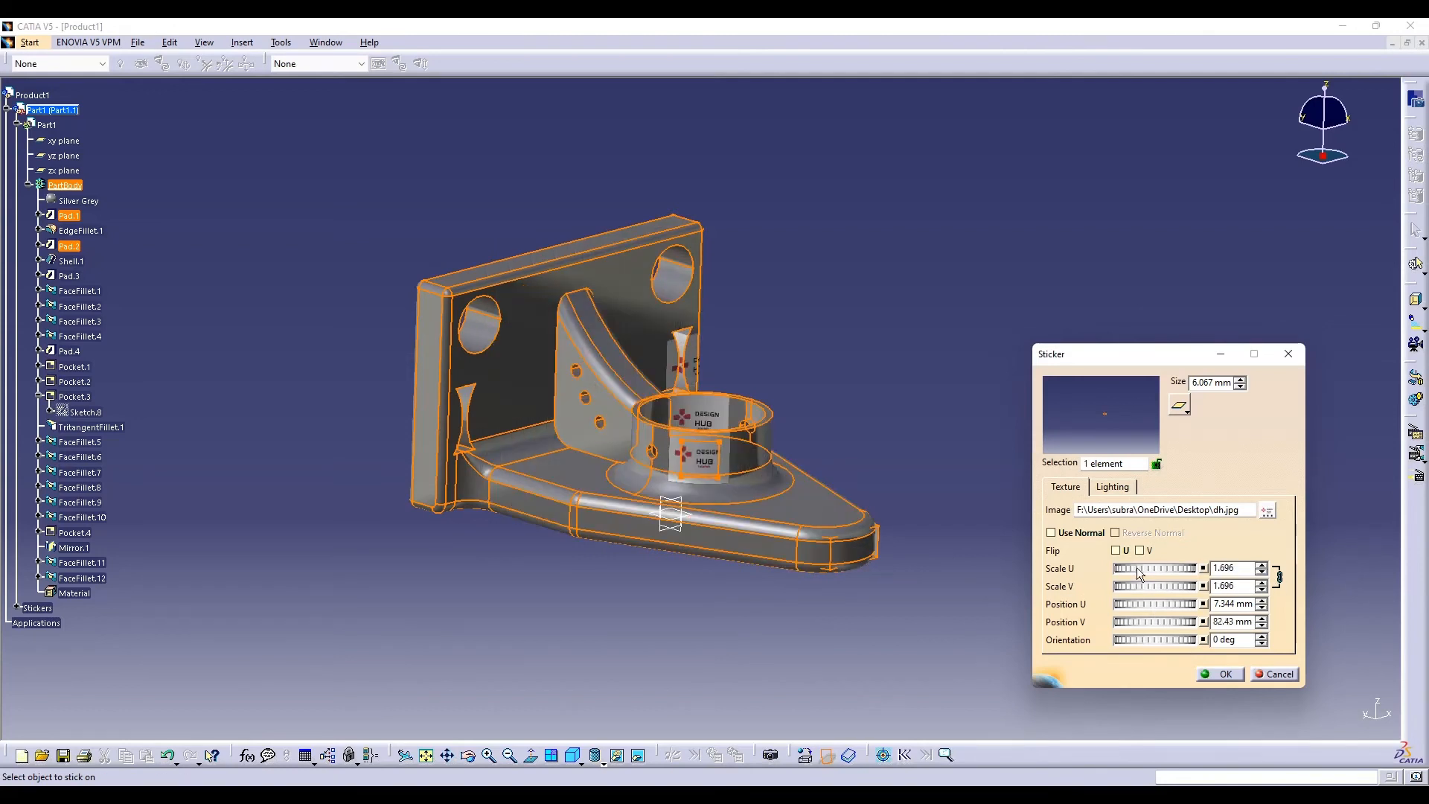
Shift the logo to about 640.5 mm in U and 6.06 mm in V, fine-tune its scale to about 1.693, and apply the sticker
drag(1160, 603, 1126, 604)
drag(1132, 355, 312, 352)
drag(314, 618, 854, 615)
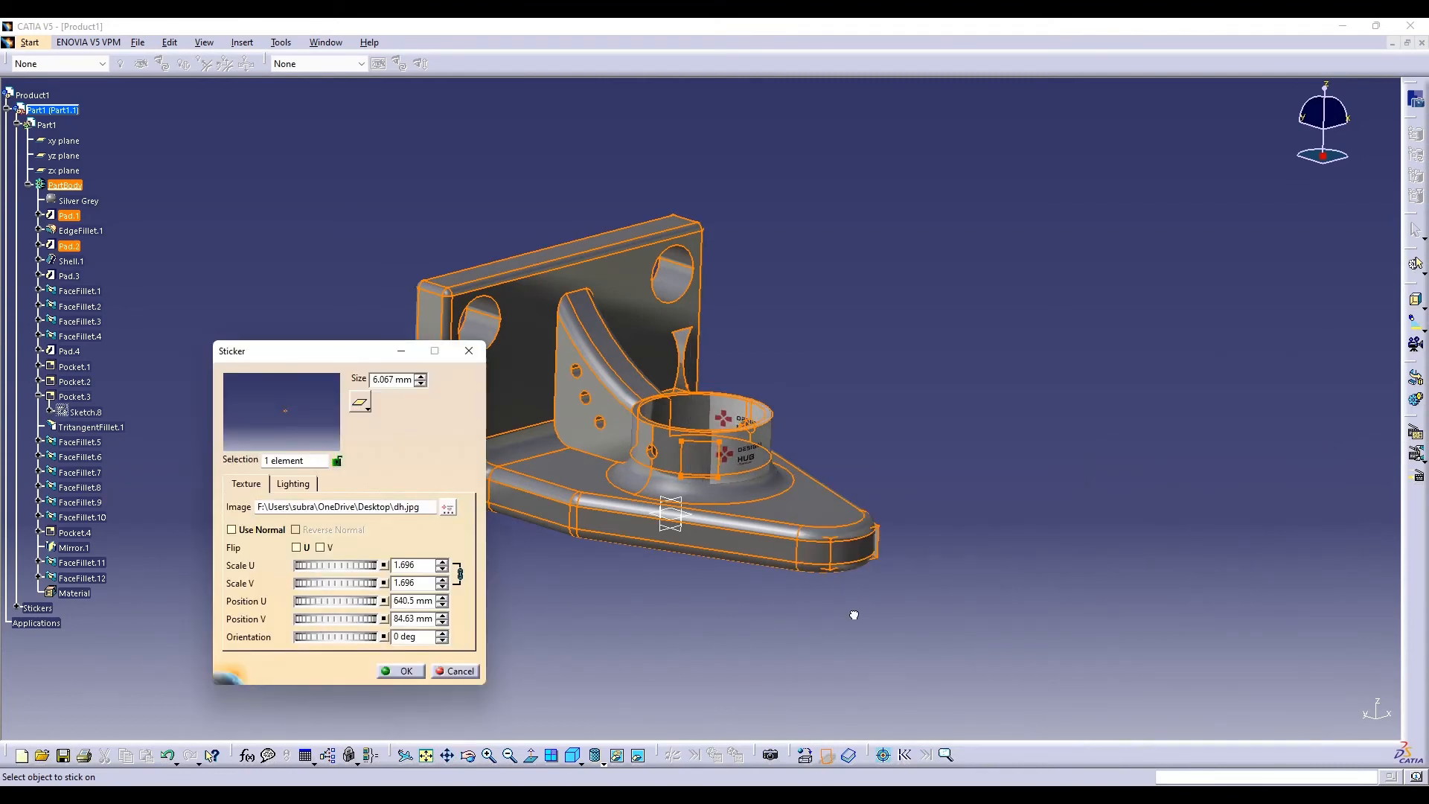
drag(326, 616, 349, 615)
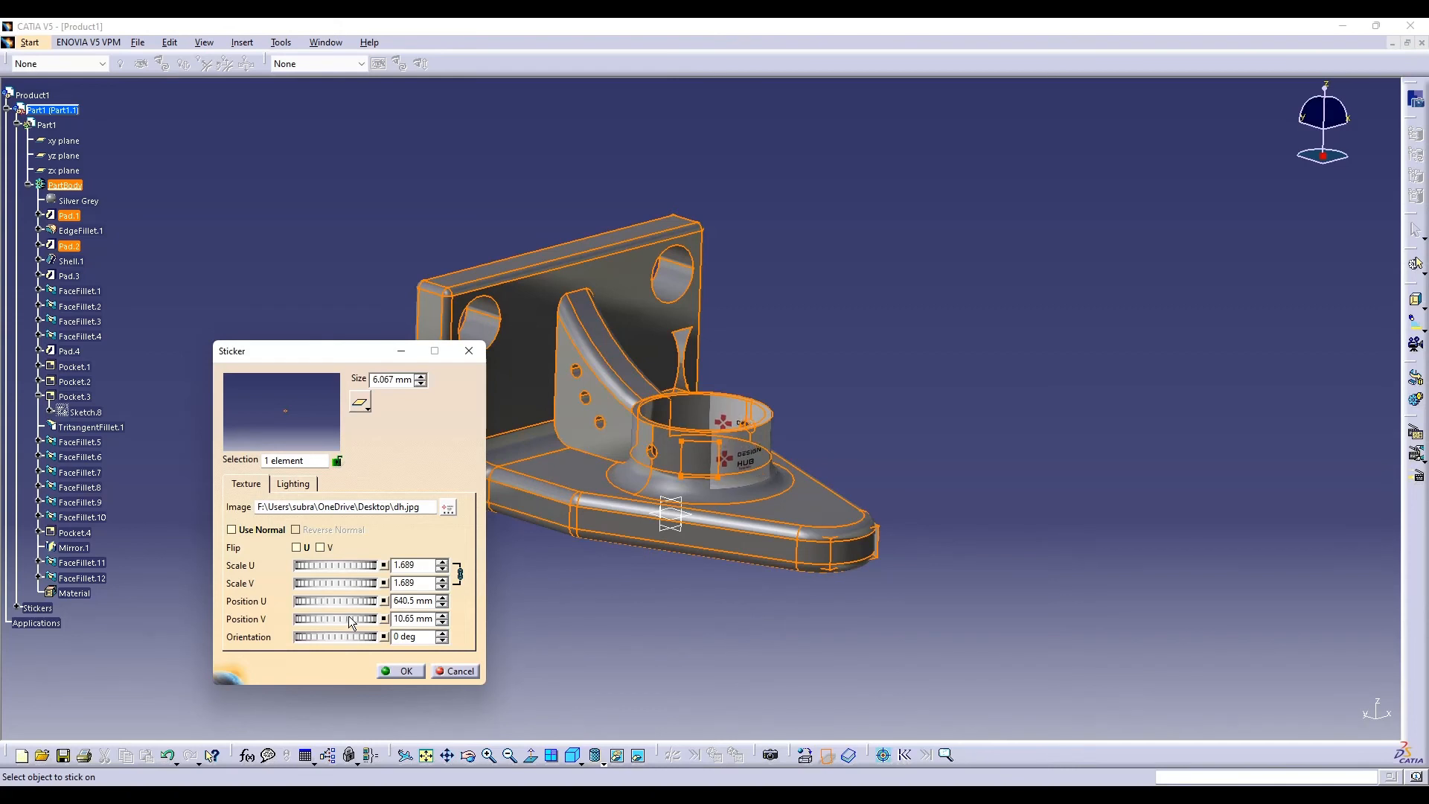
mouse_move(332, 564)
mouse_down()
mouse_move(95, 587)
mouse_move(356, 565)
mouse_move(341, 565)
mouse_up()
drag(324, 618, 787, 633)
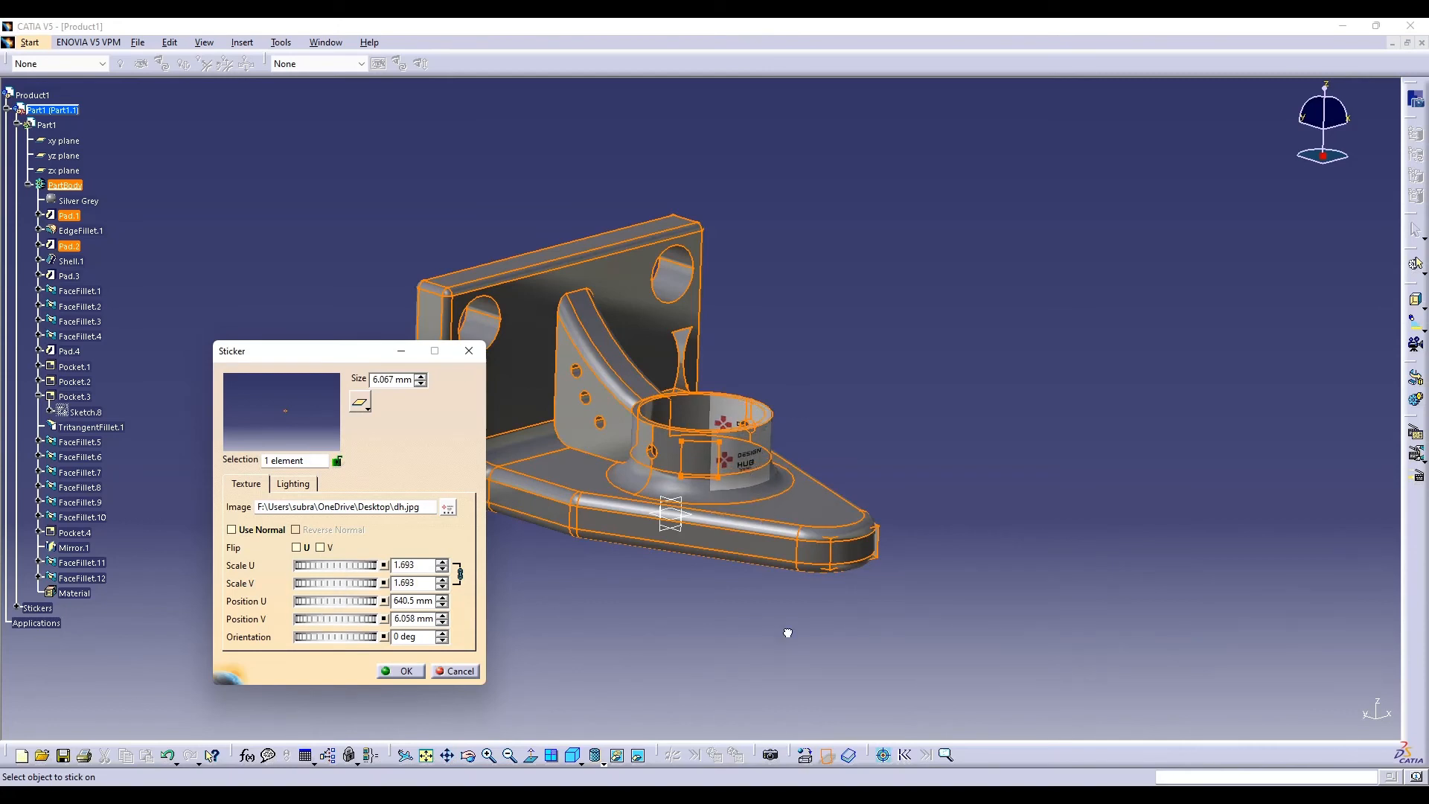
click(401, 671)
Replace the part body's material with Metal Blue from the painting materials of the Default Material Catalog
middle_drag(707, 698, 628, 716)
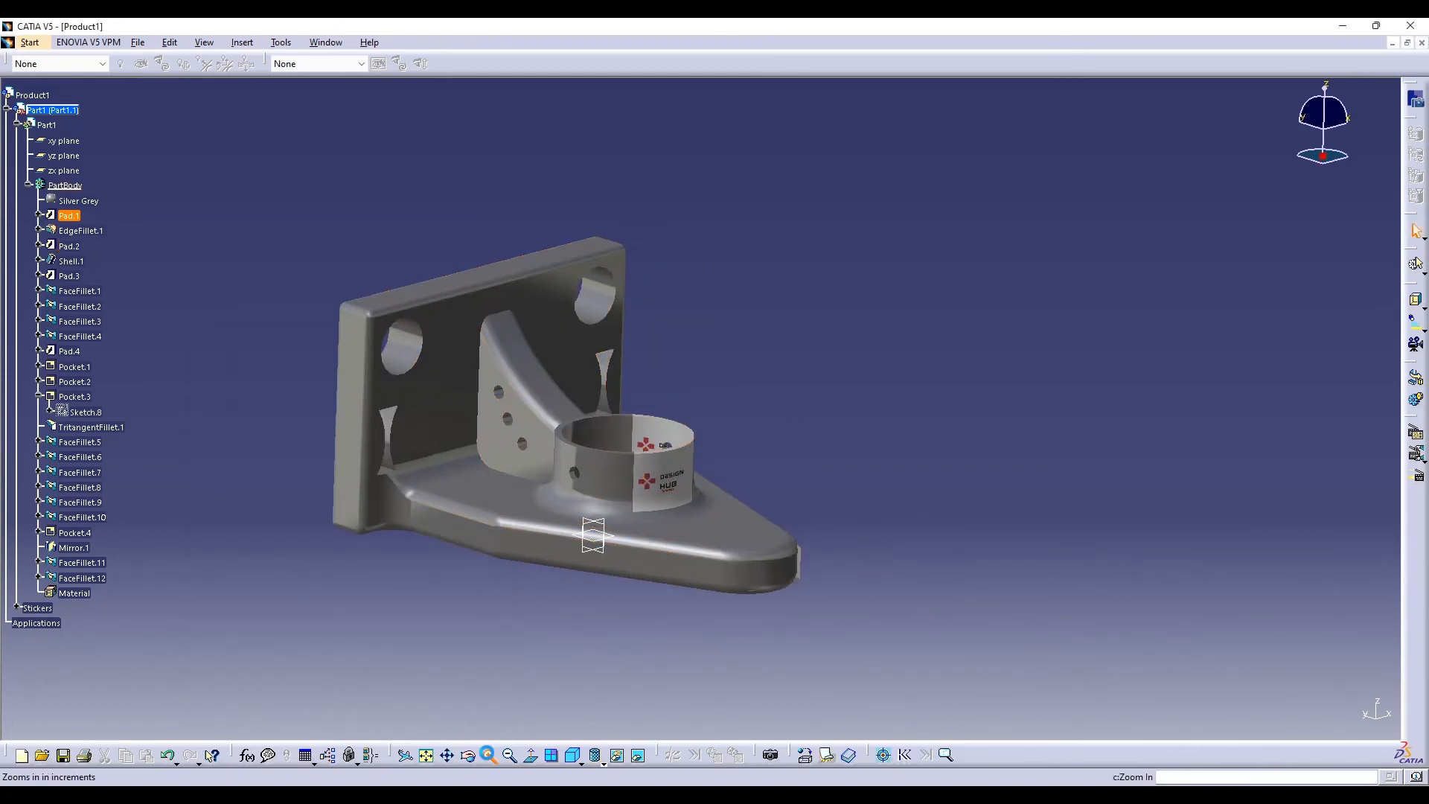
click(489, 755)
middle_drag(549, 691, 658, 674)
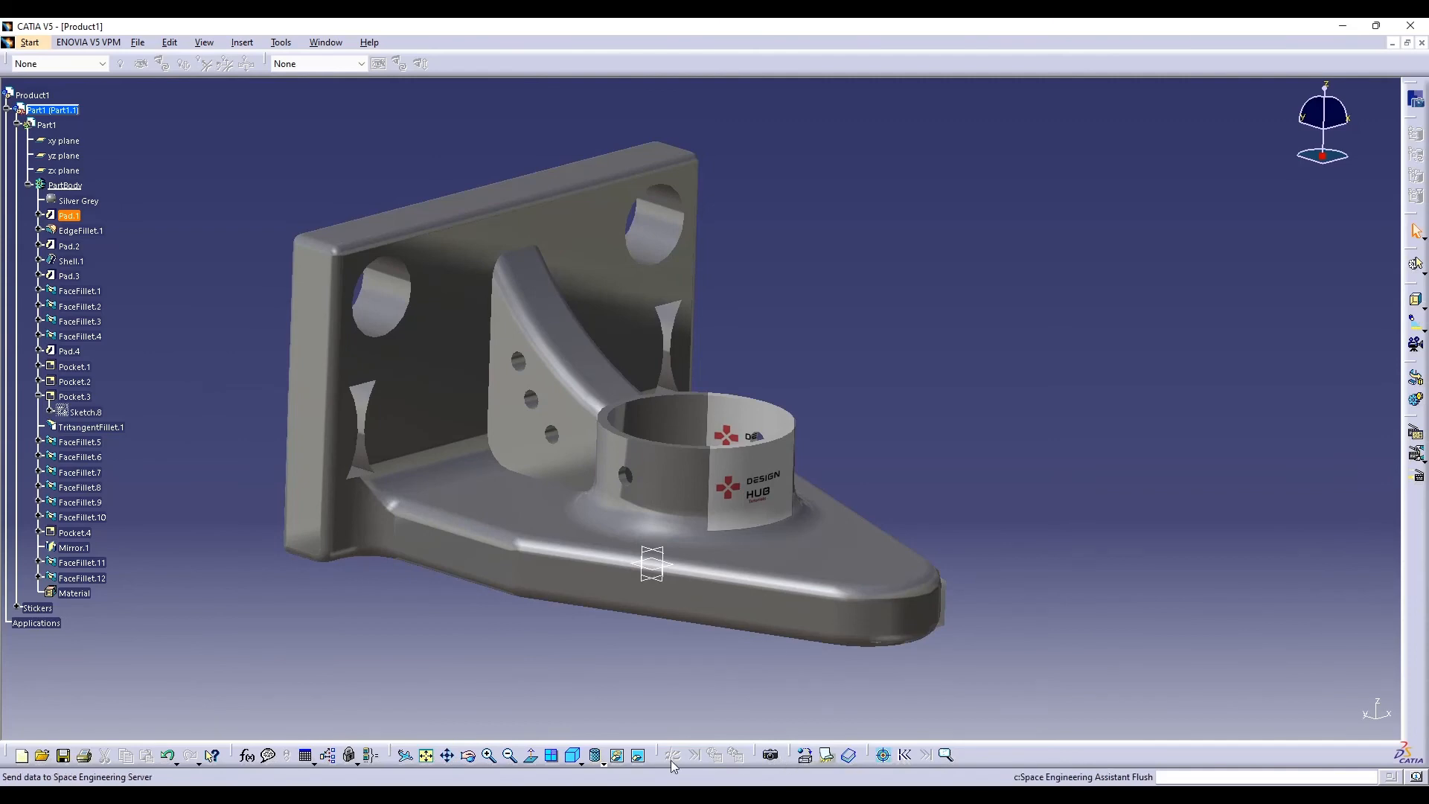
click(810, 760)
drag(957, 558, 819, 566)
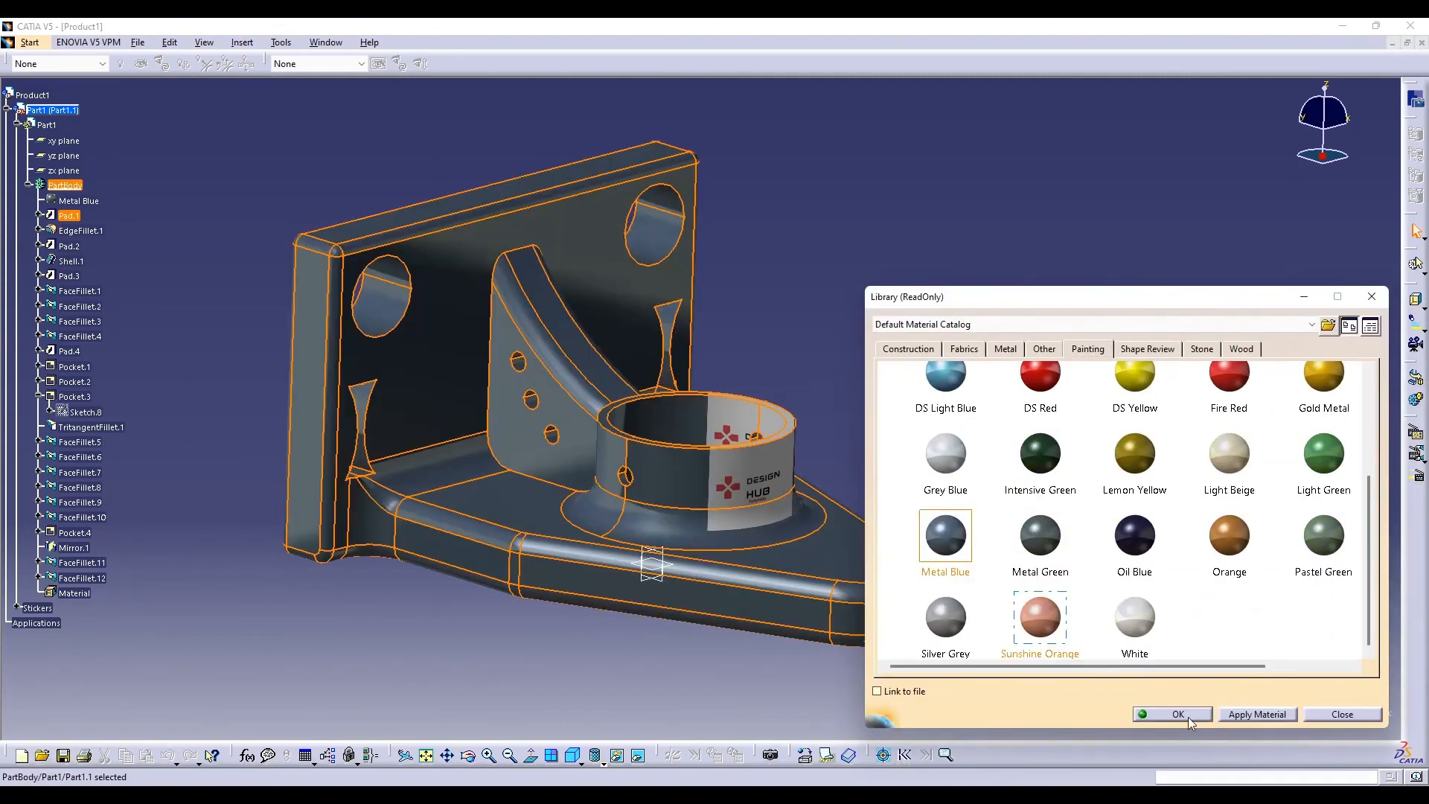
click(1185, 715)
Start the render tool, frame the whole bracket closely and render the image
click(772, 756)
middle_drag(751, 688, 768, 649)
click(438, 756)
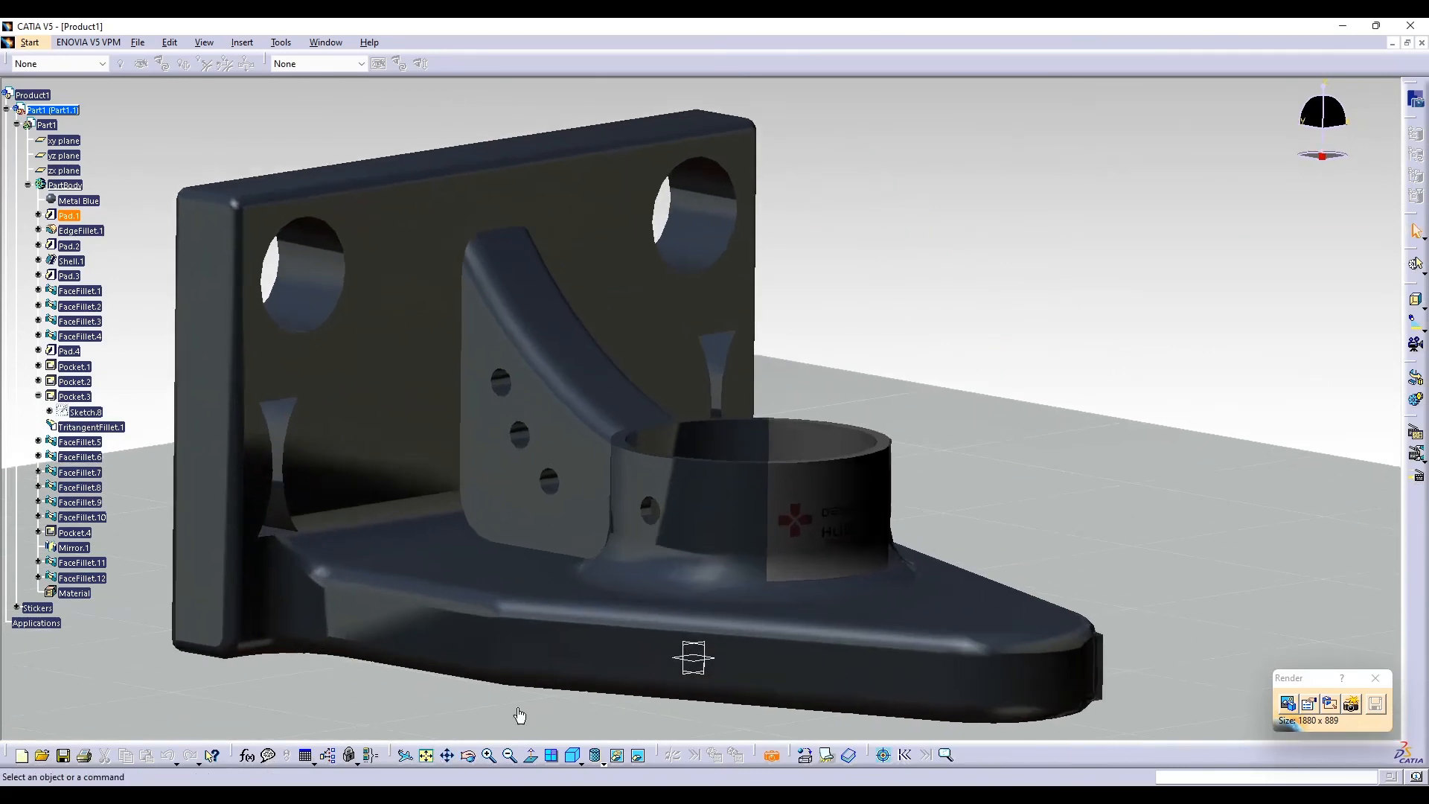
click(1355, 705)
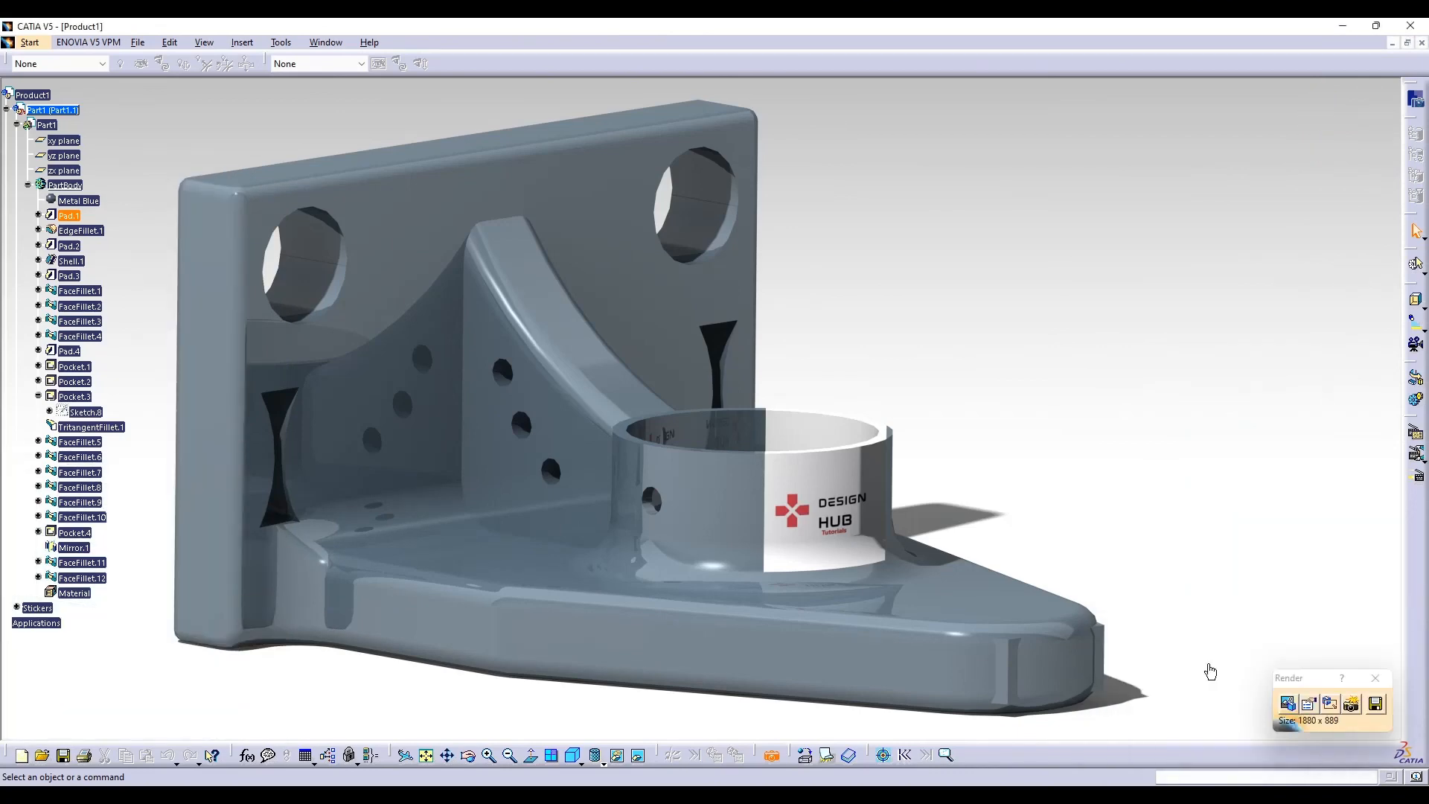
Minimize ShareX to close the render tool, and bring the ShareX window back up for a screen capture
scroll(632, 470, down, 1)
scroll(766, 479, up, 1)
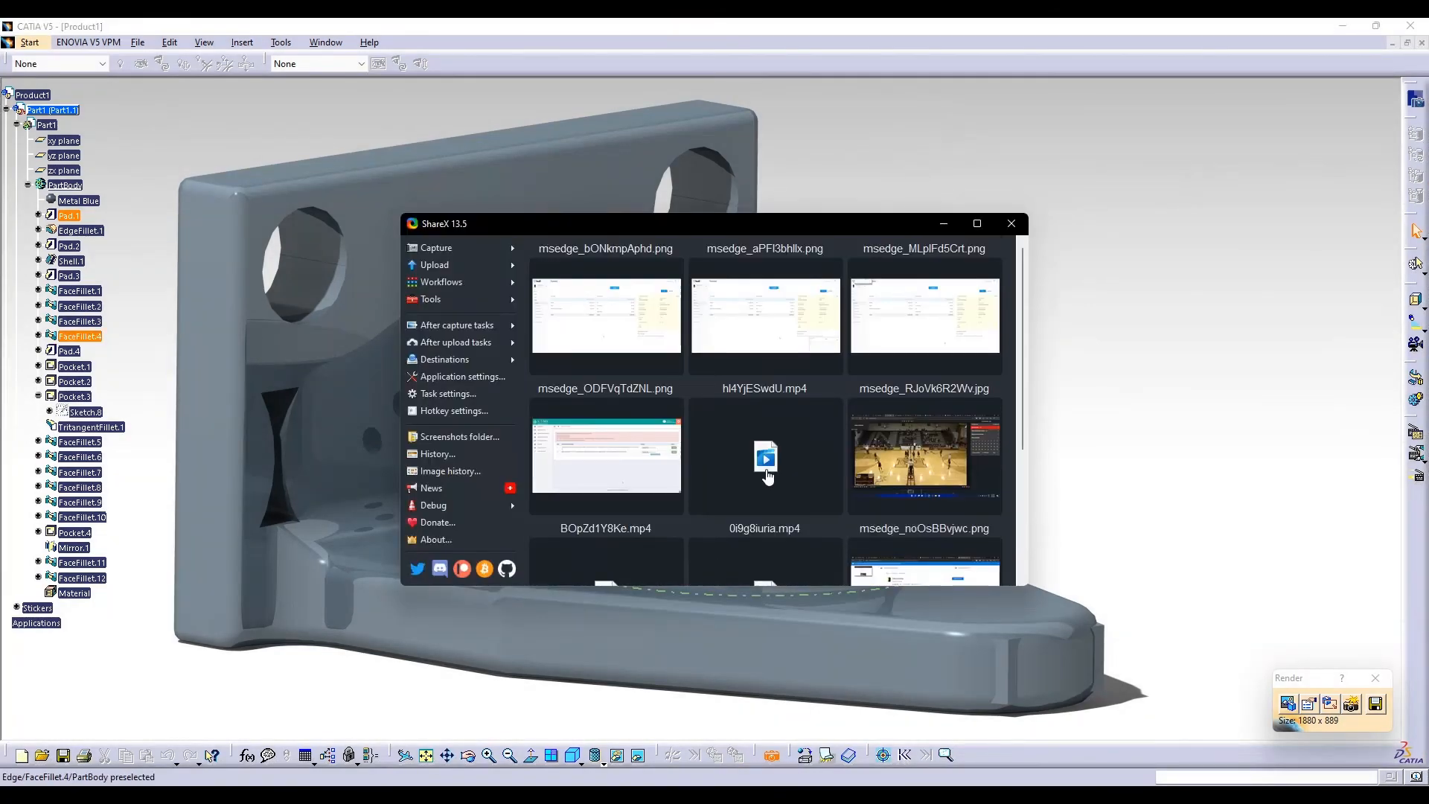
click(944, 223)
click(1369, 679)
click(947, 778)
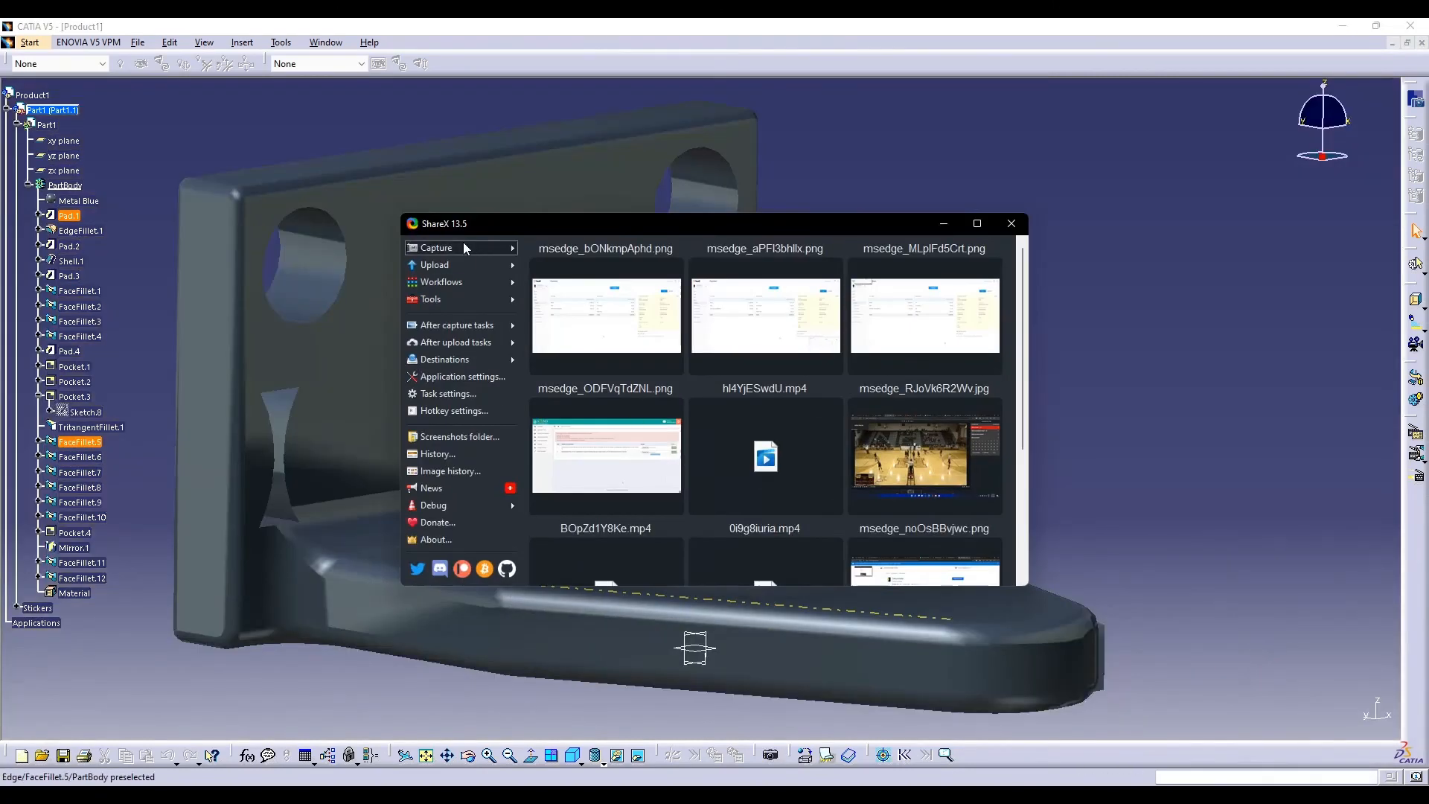